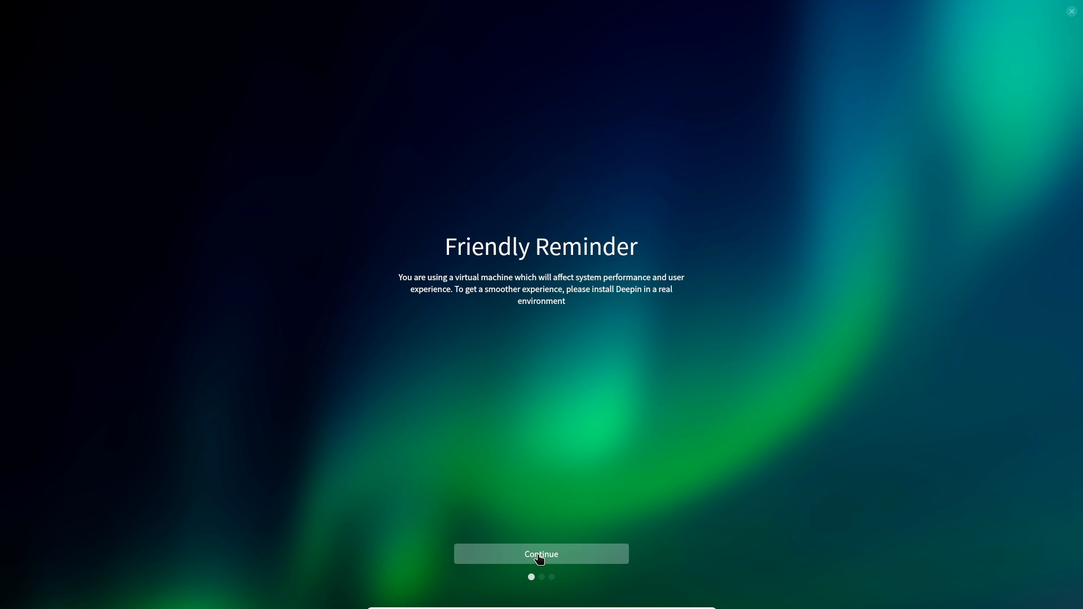
# - Continue past the VM reminder and choose the /dev/sda disk for a full-disk install, peeking at Advanced
pyautogui.click(539, 559)
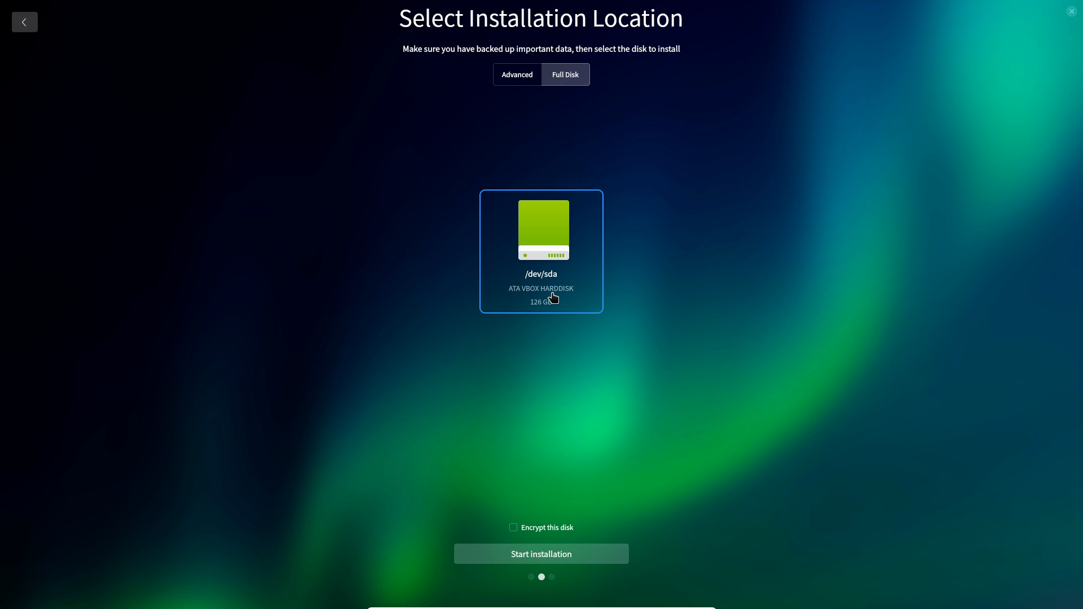
pyautogui.click(545, 274)
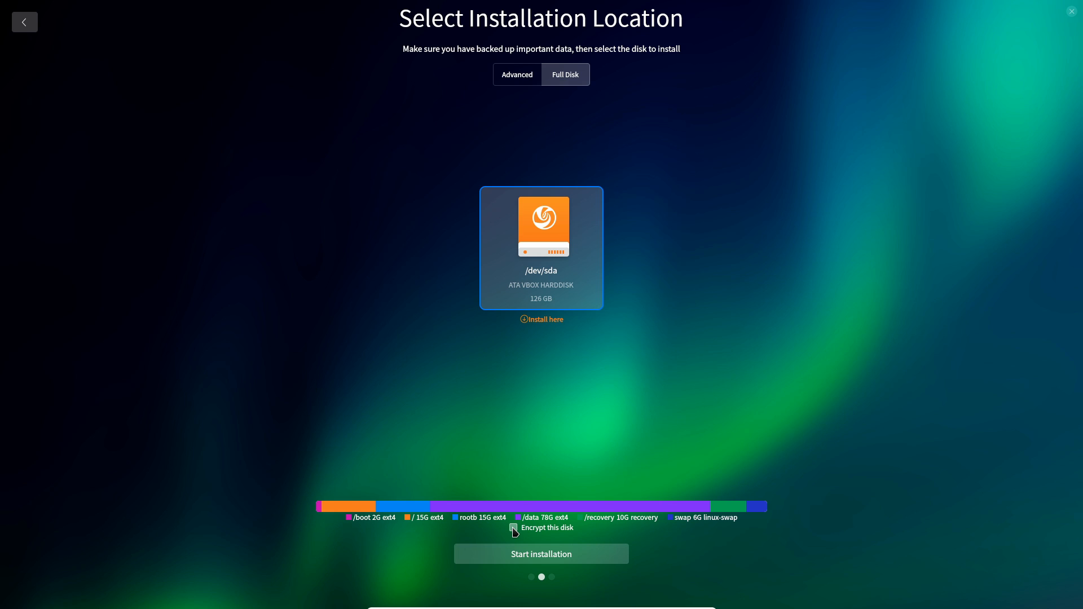
pyautogui.click(528, 76)
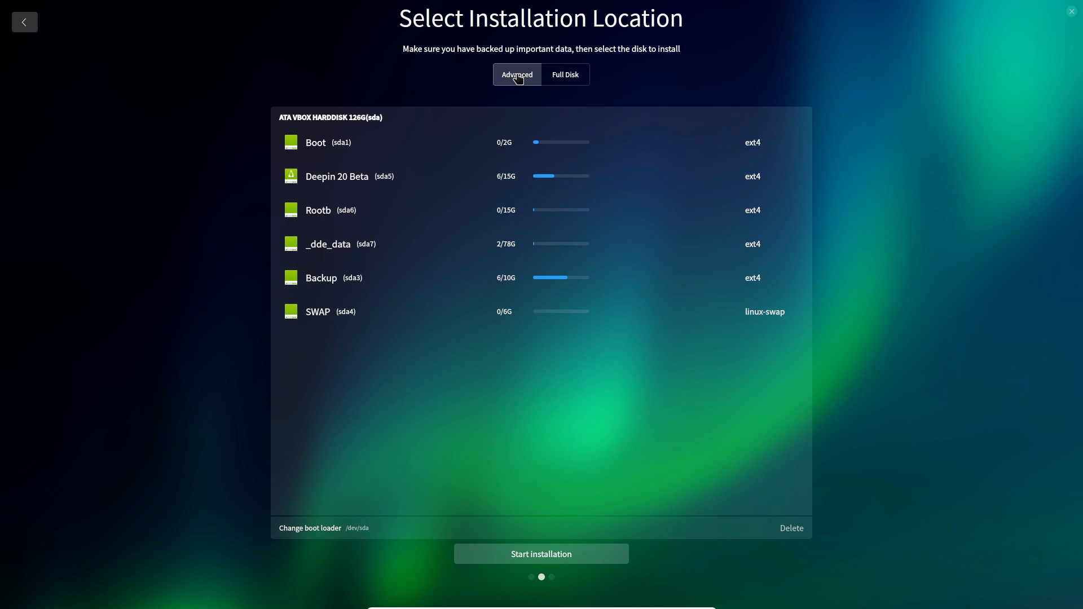
pyautogui.click(569, 76)
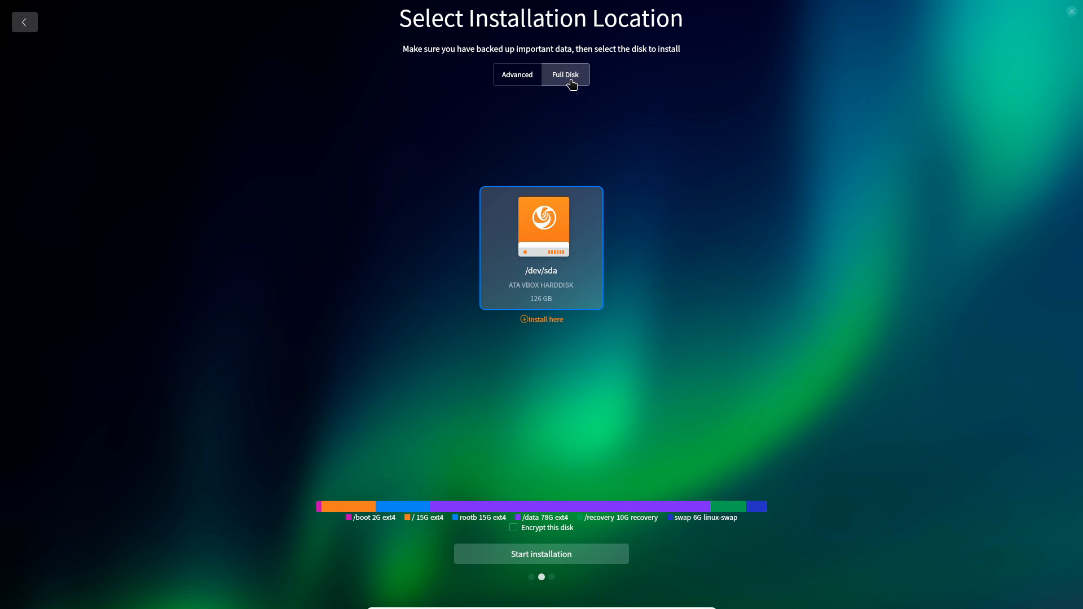
# - Start the installation and confirm the partition operations
pyautogui.click(546, 561)
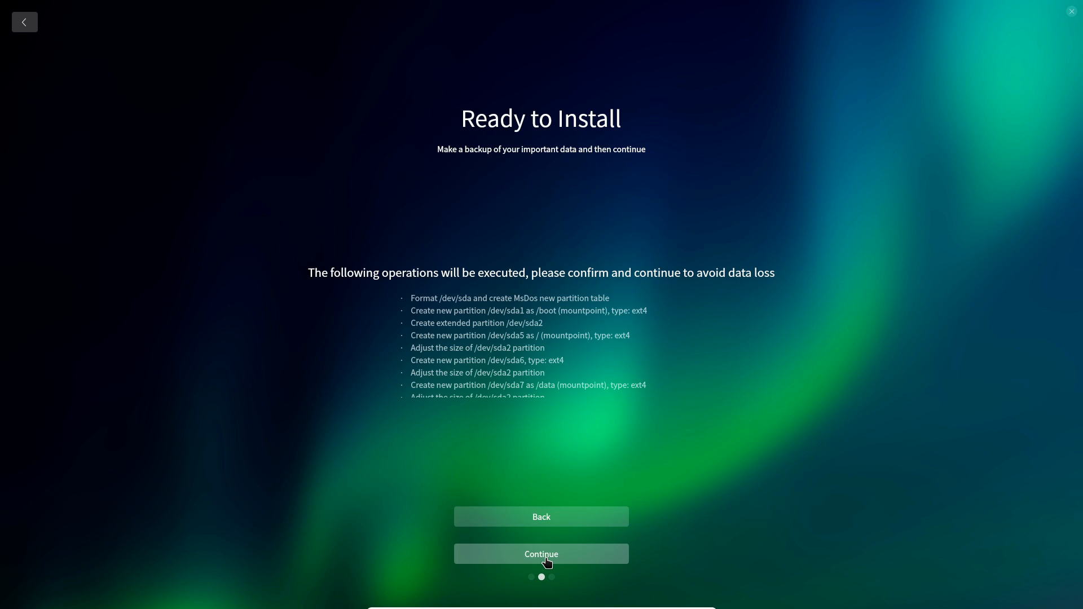
pyautogui.click(549, 563)
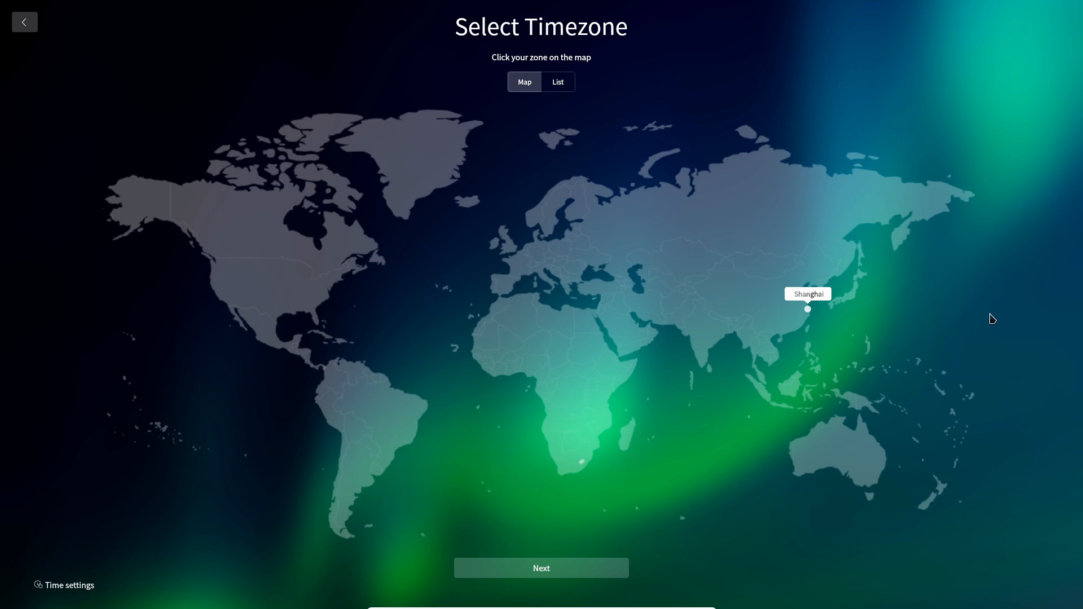
# - Set the timezone to Europe > Zagreb from the list and continue to account creation
pyautogui.click(558, 82)
pyautogui.click(375, 256)
pyautogui.scroll(-10, 620, 330)
pyautogui.click(592, 486)
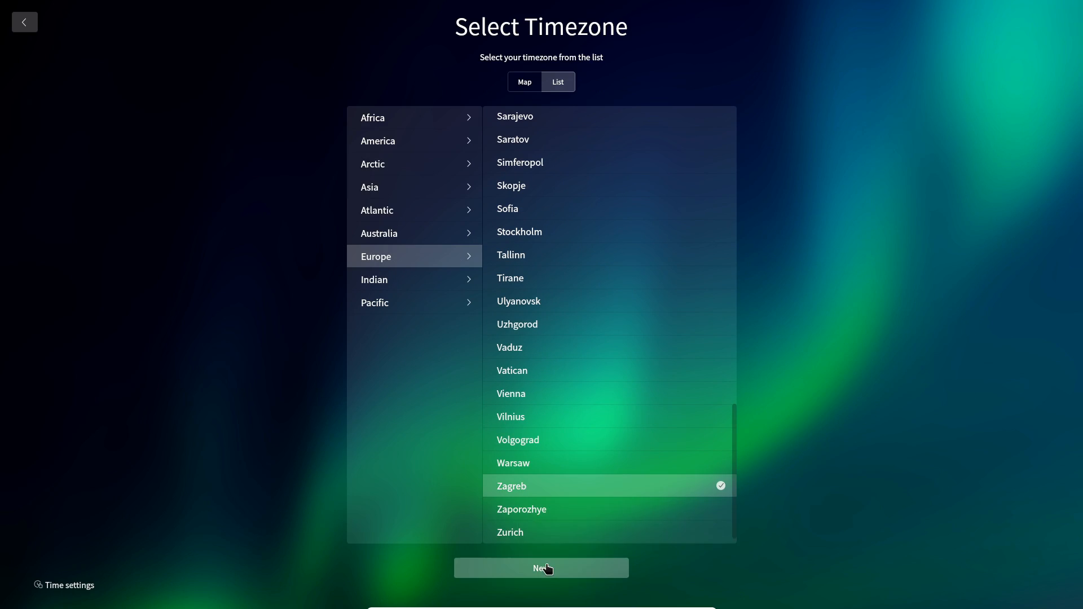
pyautogui.click(547, 569)
pyautogui.write('jason')
# - Fill the username and both passwords, submit them and finish the avatar step to start system tuning
pyautogui.press('Tab')
pyautogui.press('Tab')
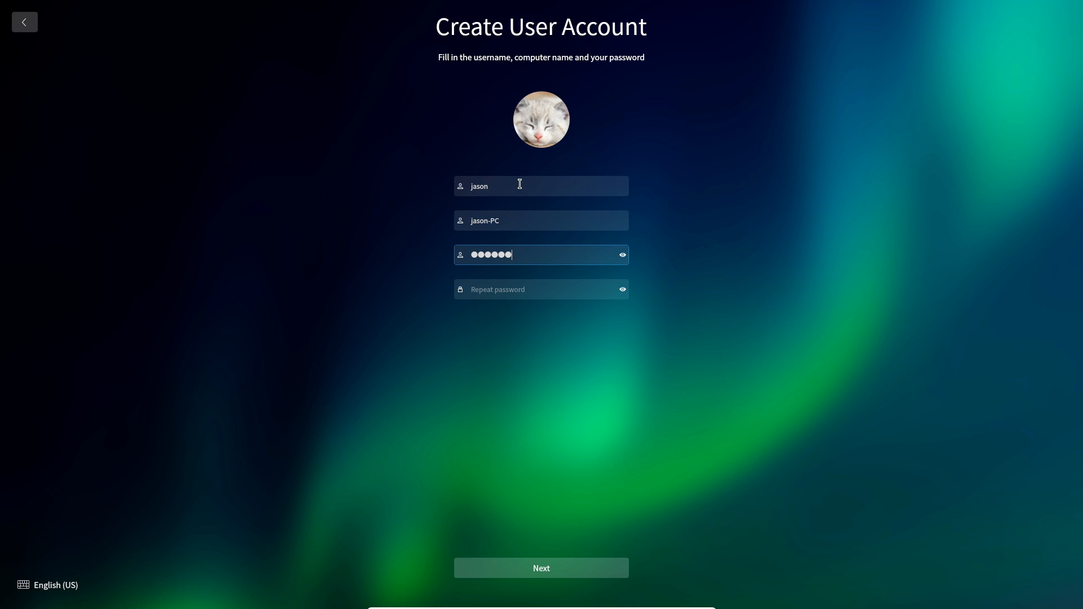
pyautogui.press('Tab')
pyautogui.press('Return')
pyautogui.click(482, 234)
pyautogui.click(525, 570)
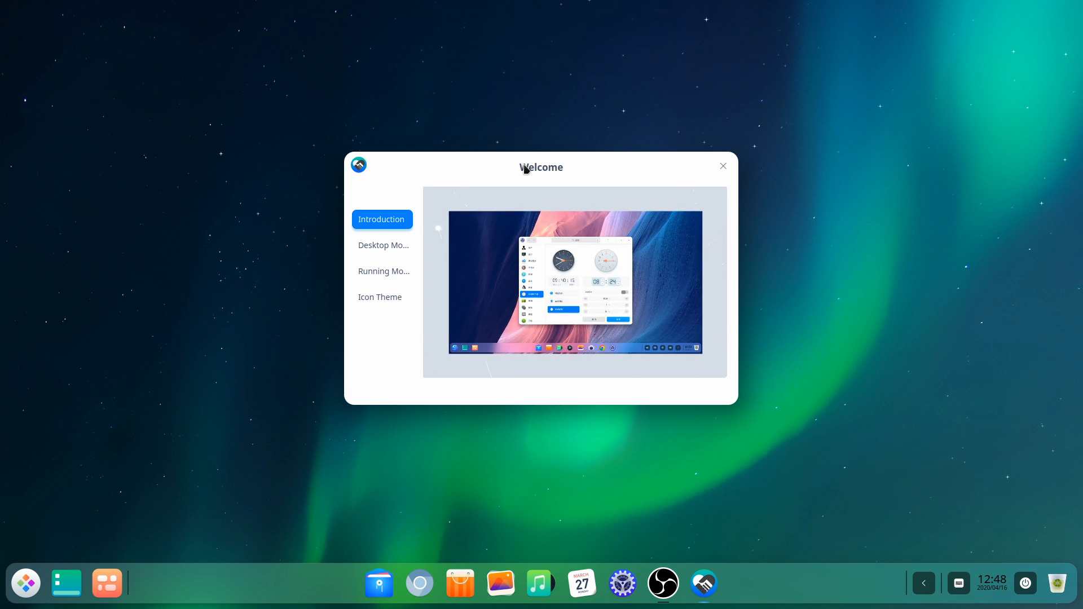
# - Preview Efficient Mode and switch the desktop back to Fashion Mode
pyautogui.click(385, 247)
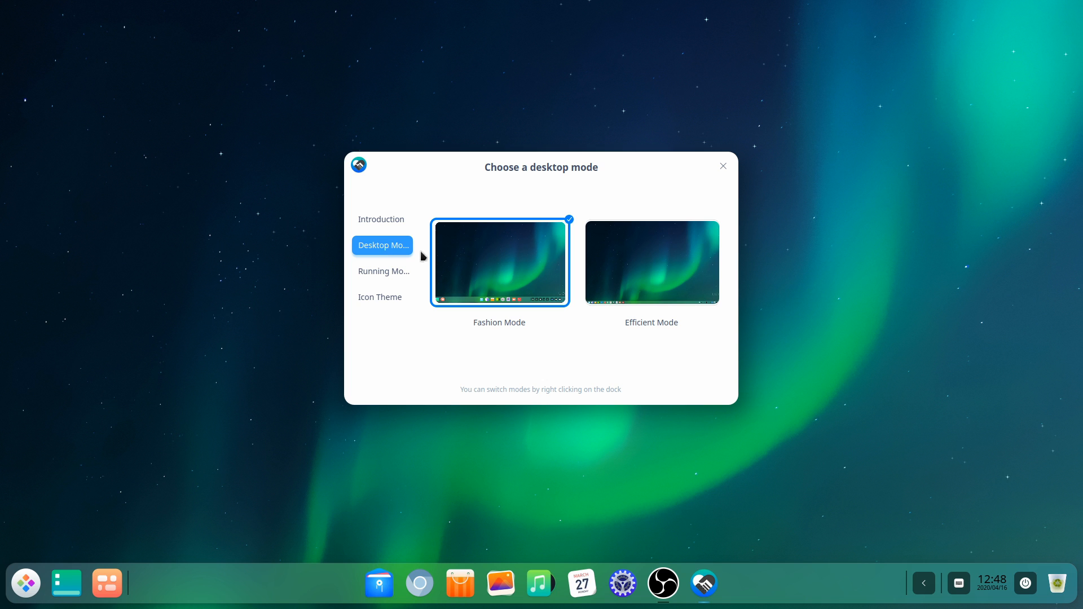
pyautogui.click(647, 258)
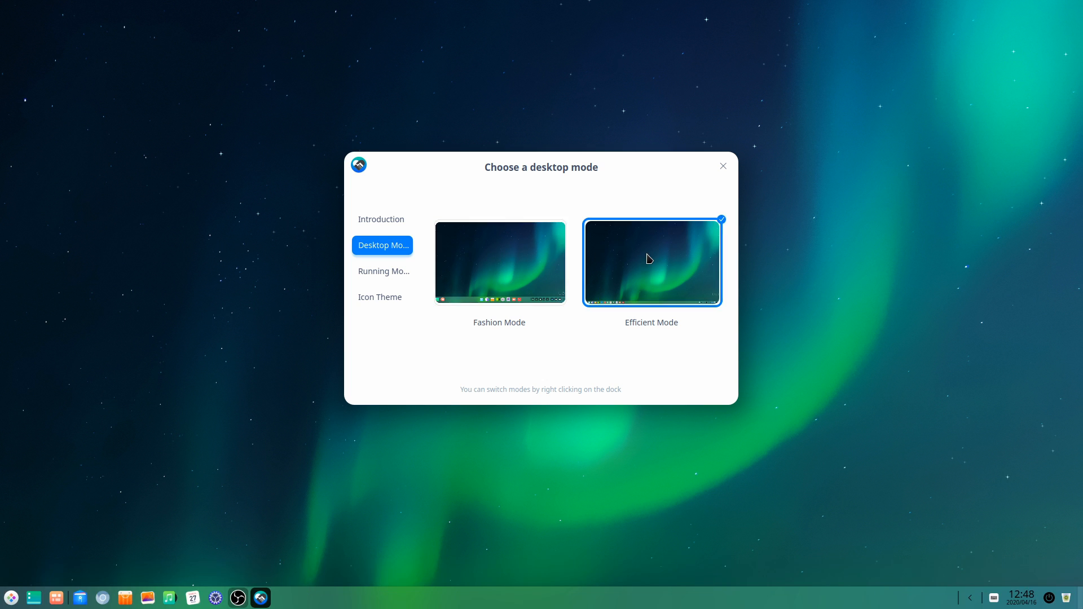
pyautogui.click(500, 263)
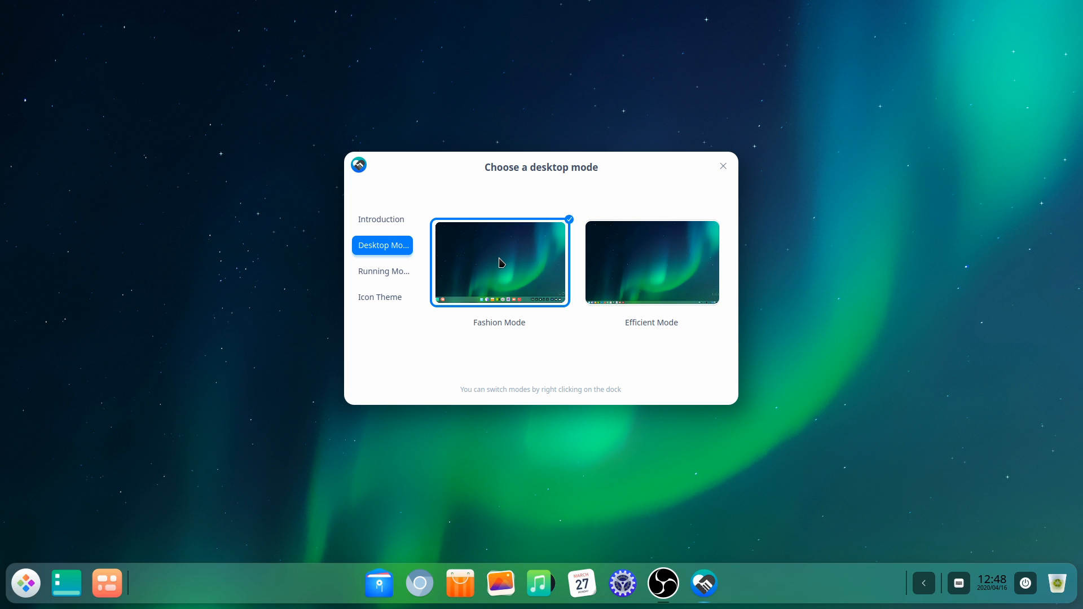
# - Preview Normal Mode and return to Effect Mode with window effects
pyautogui.click(385, 275)
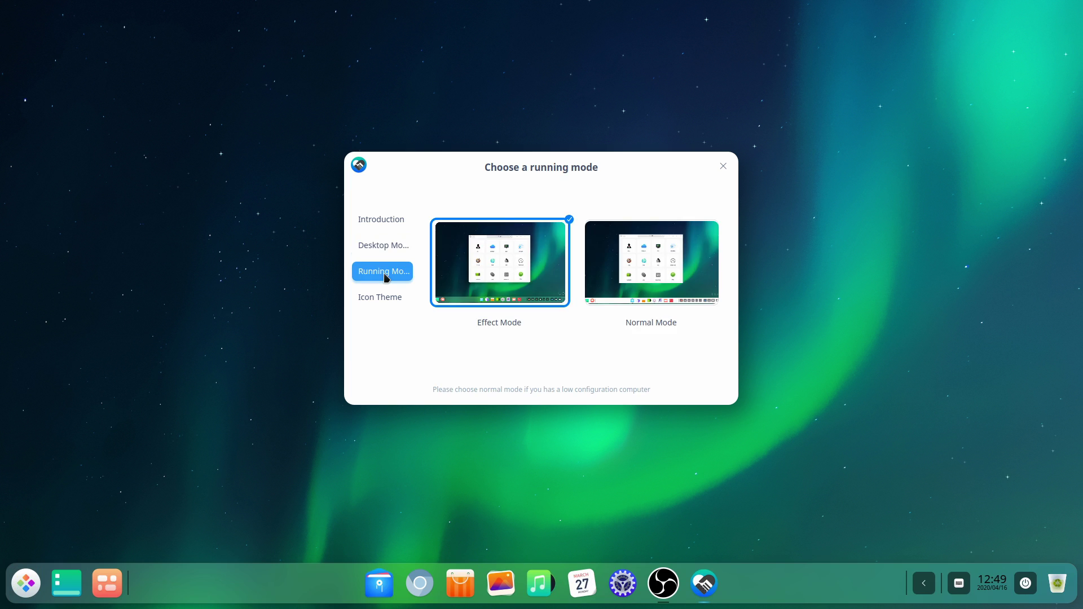
pyautogui.click(648, 266)
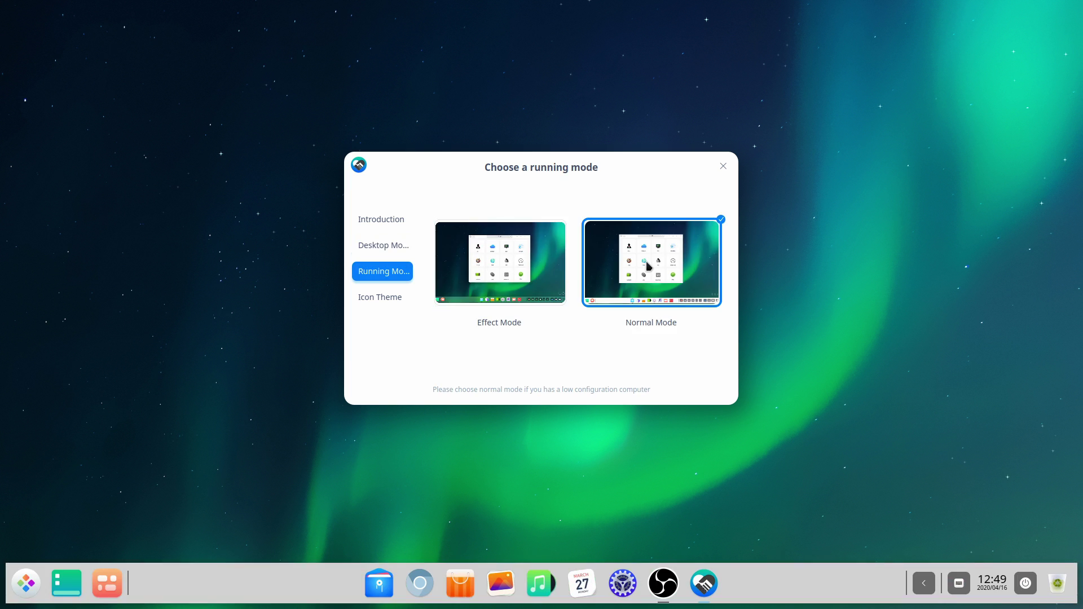
pyautogui.click(503, 275)
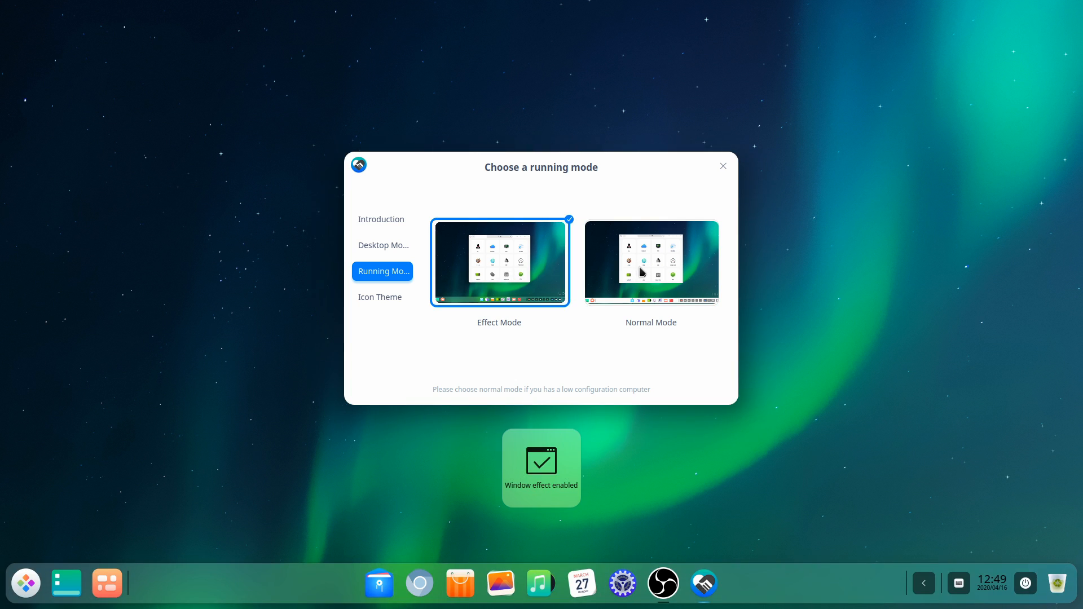
# - Try the bloom-classic, bloom-dark and bloom-classic-dark icon themes, ending back on bloom
pyautogui.click(385, 298)
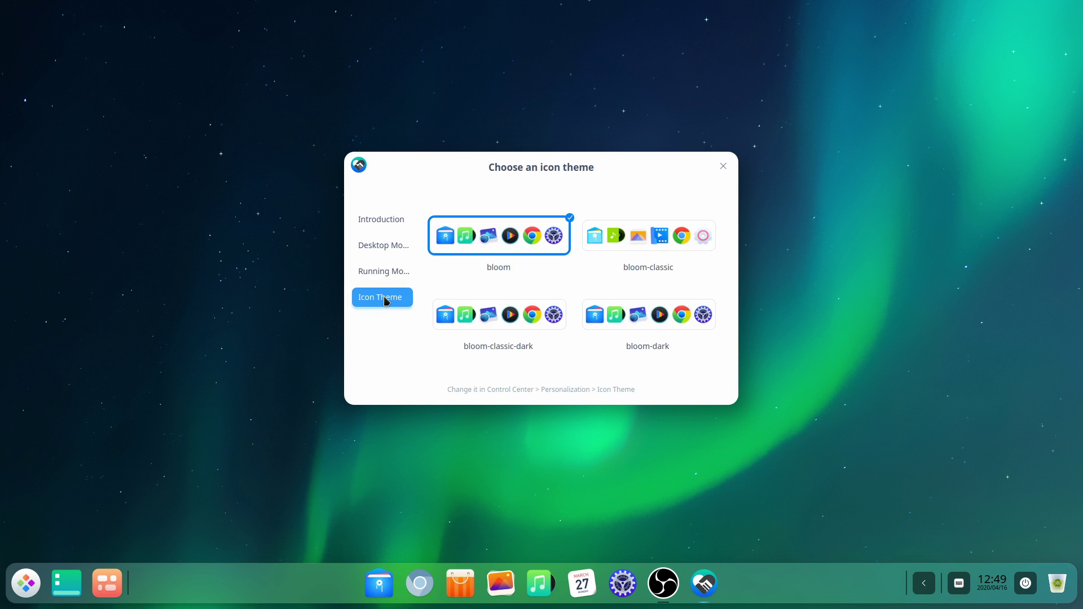
pyautogui.click(618, 247)
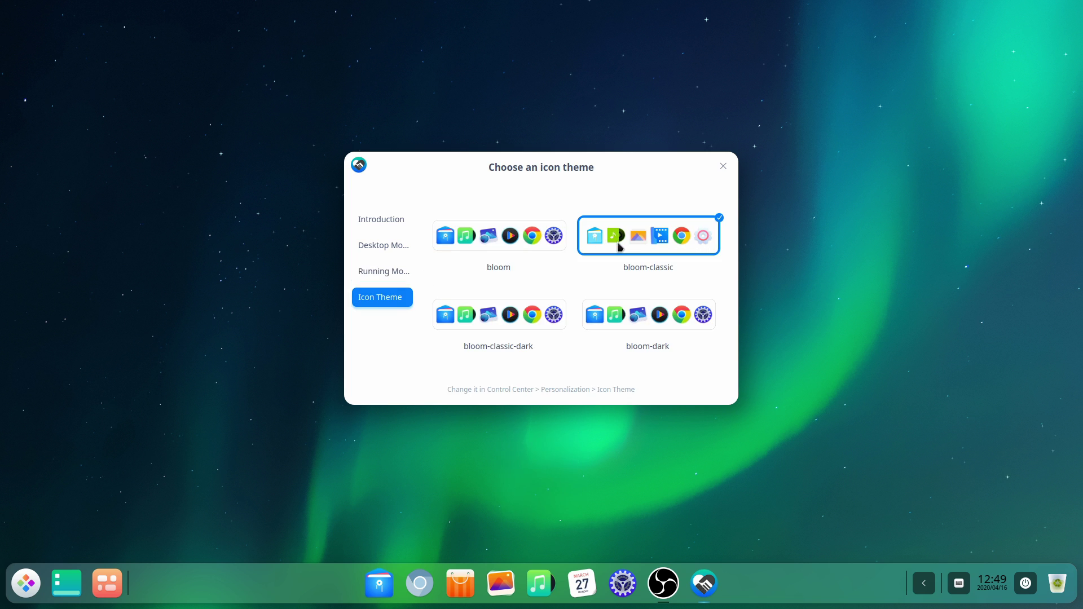
pyautogui.click(637, 318)
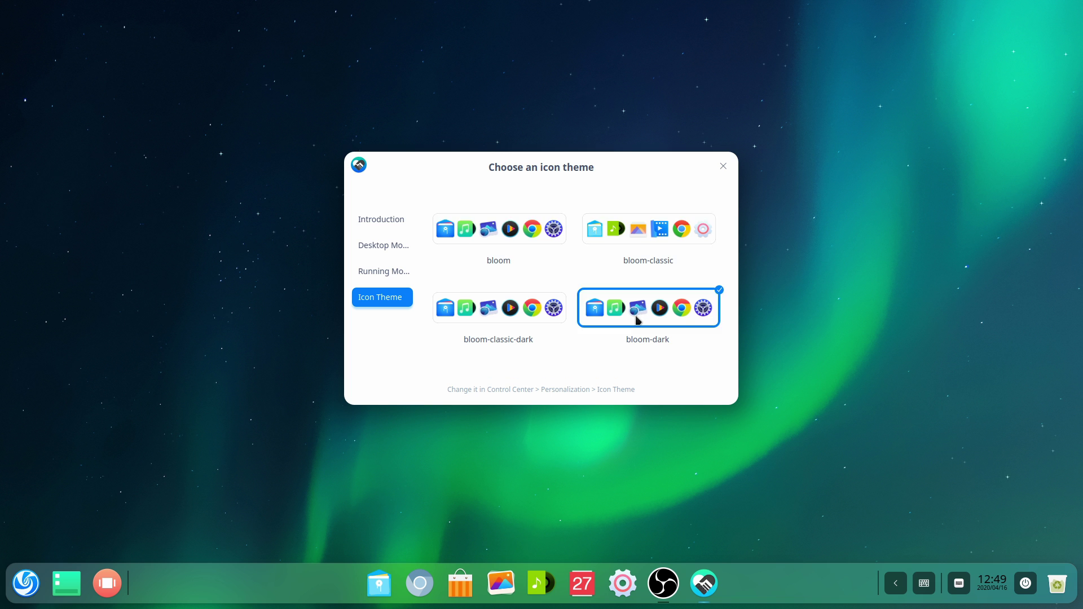
pyautogui.click(489, 312)
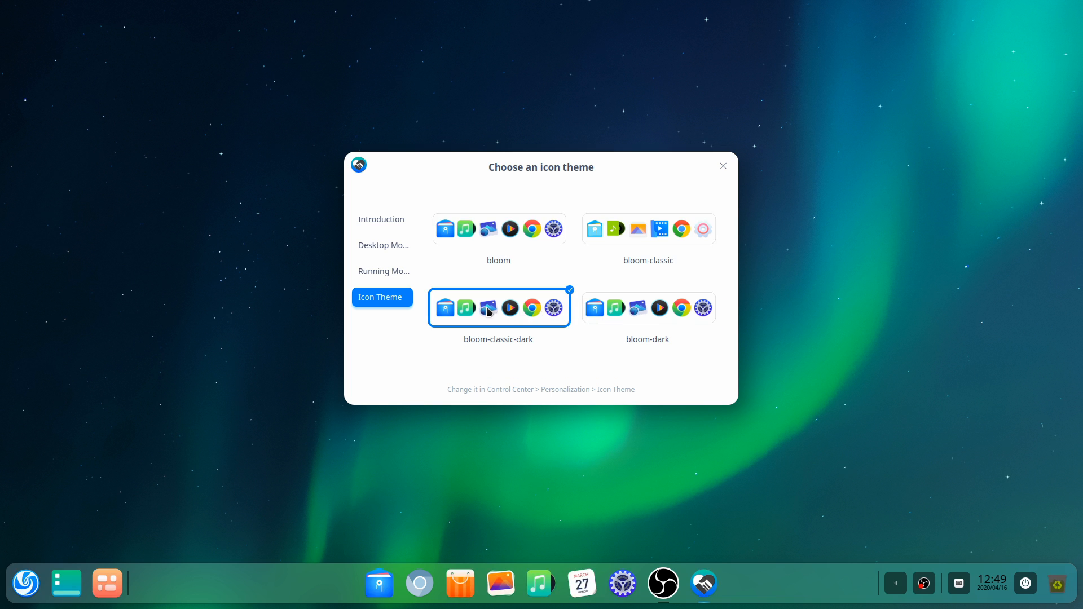
pyautogui.click(506, 233)
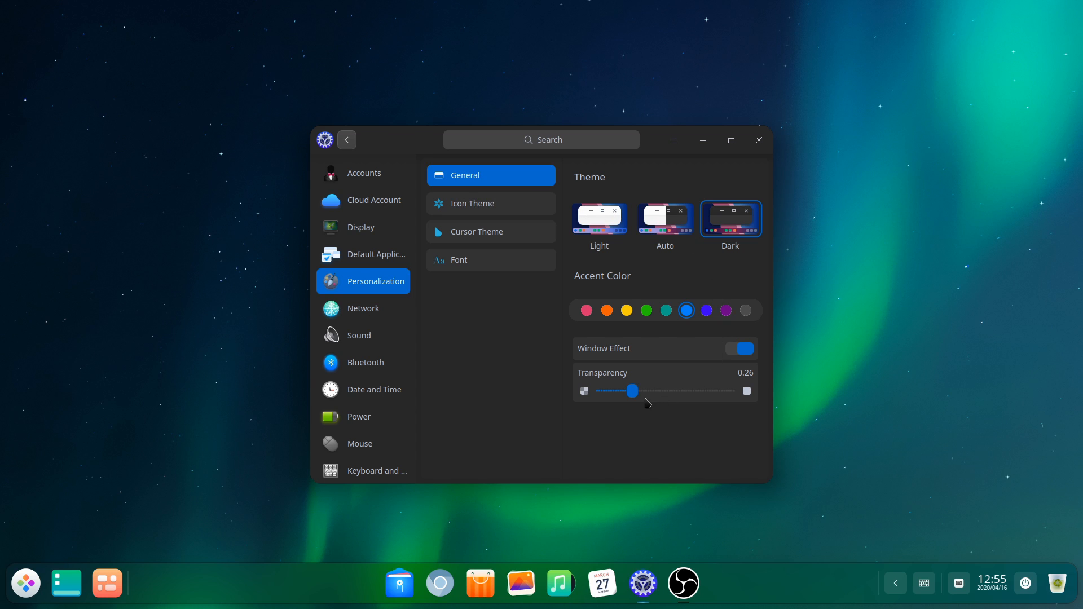
# - Raise window transparency to maximum, then lower it all the way back to 0
pyautogui.moveTo(634, 392); pyautogui.dragTo(746, 393)
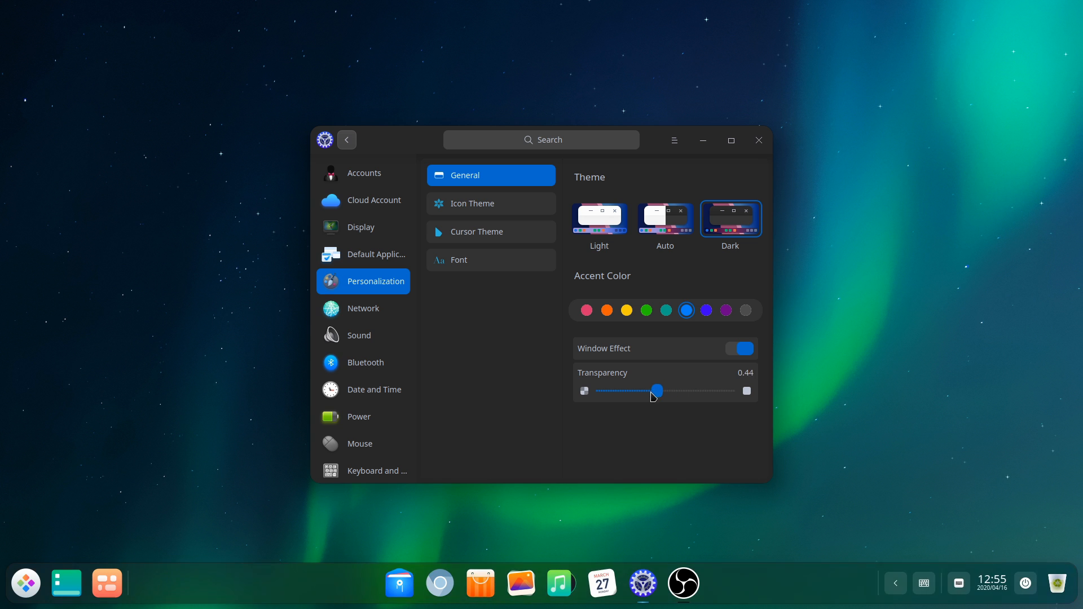
pyautogui.moveTo(745, 393)
pyautogui.mouseDown()
pyautogui.moveTo(585, 395)
pyautogui.moveTo(627, 396)
pyautogui.mouseUp()
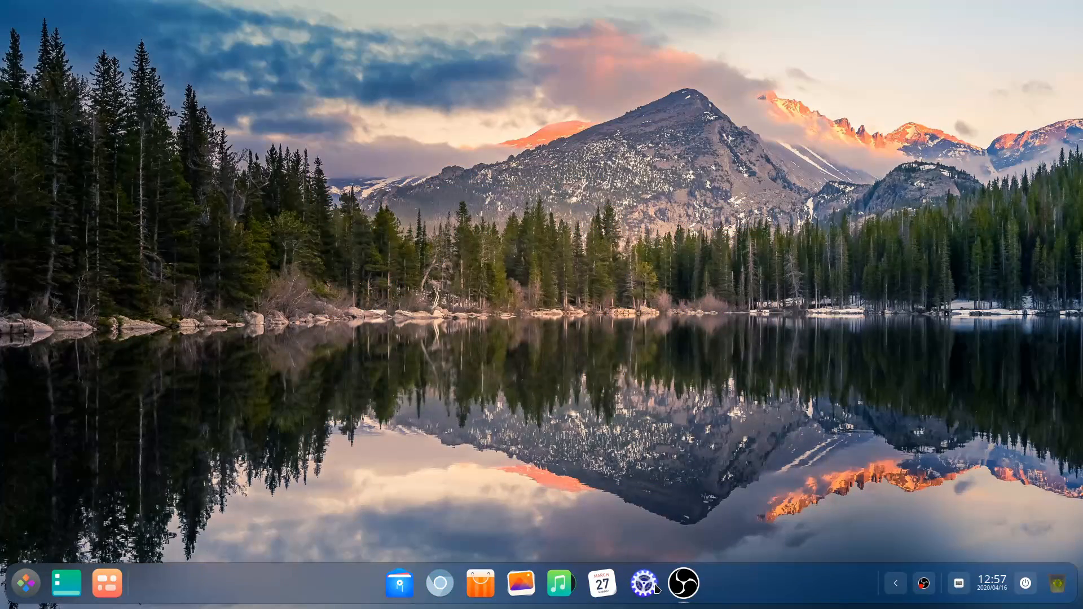
# - Browse Network's VPN settings with a new VPN dialog, then the date and time settings
pyautogui.click(656, 588)
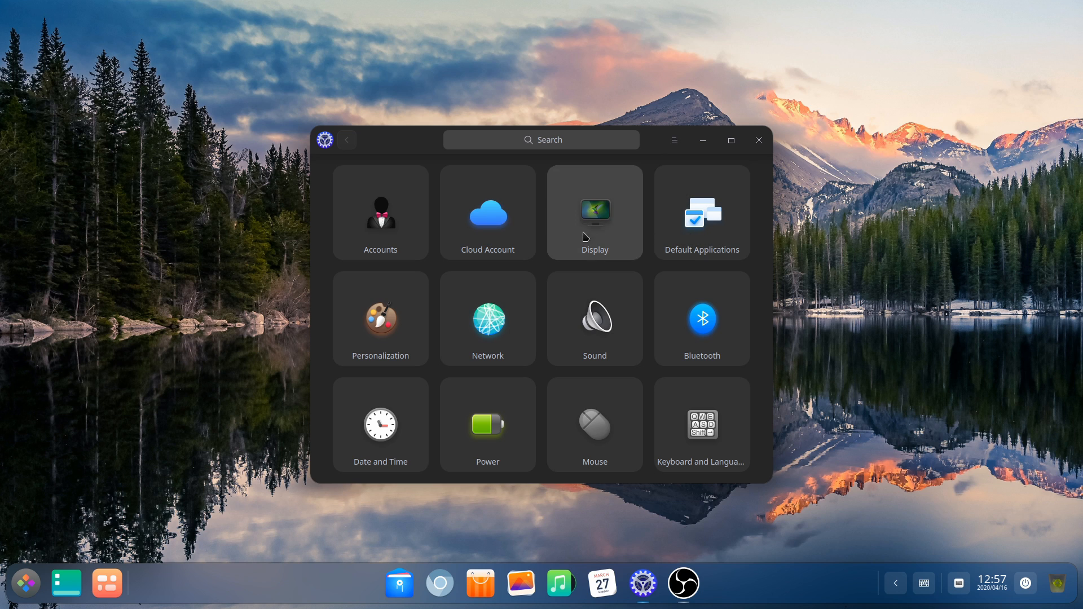
pyautogui.click(493, 322)
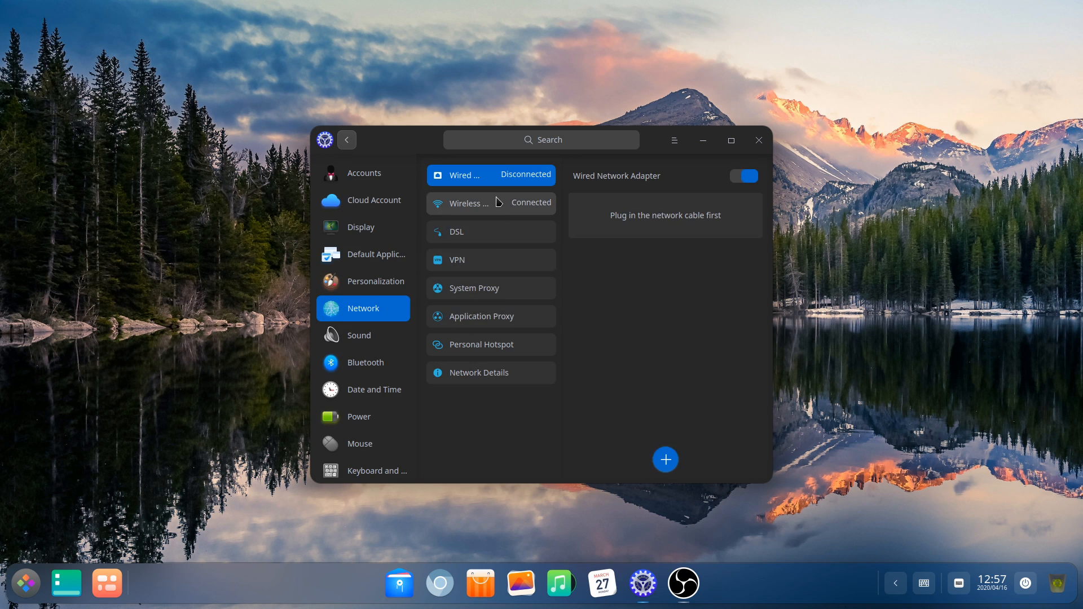
pyautogui.click(482, 259)
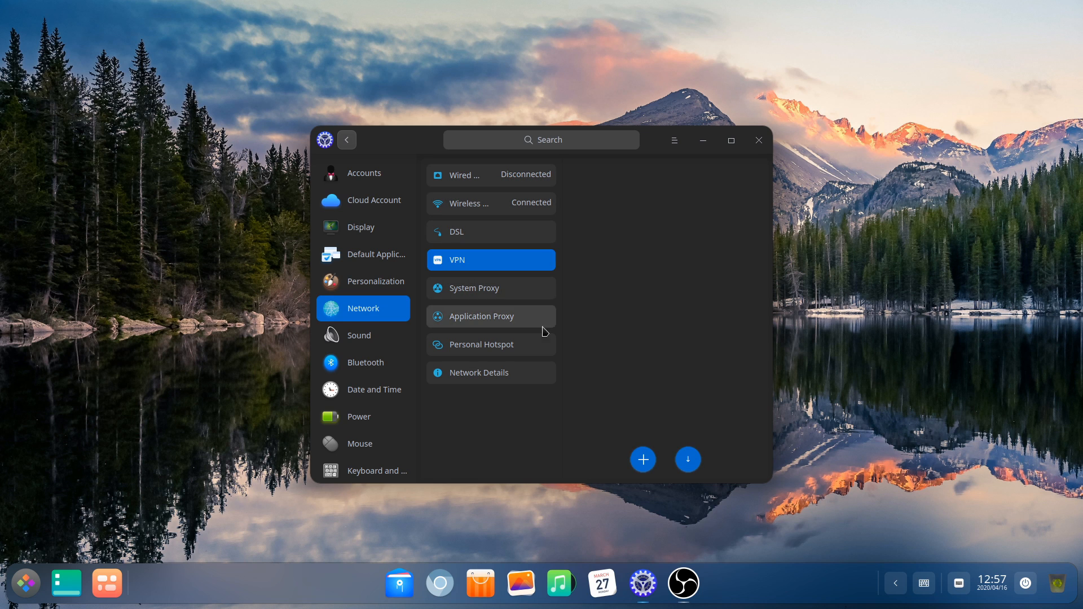
pyautogui.click(642, 459)
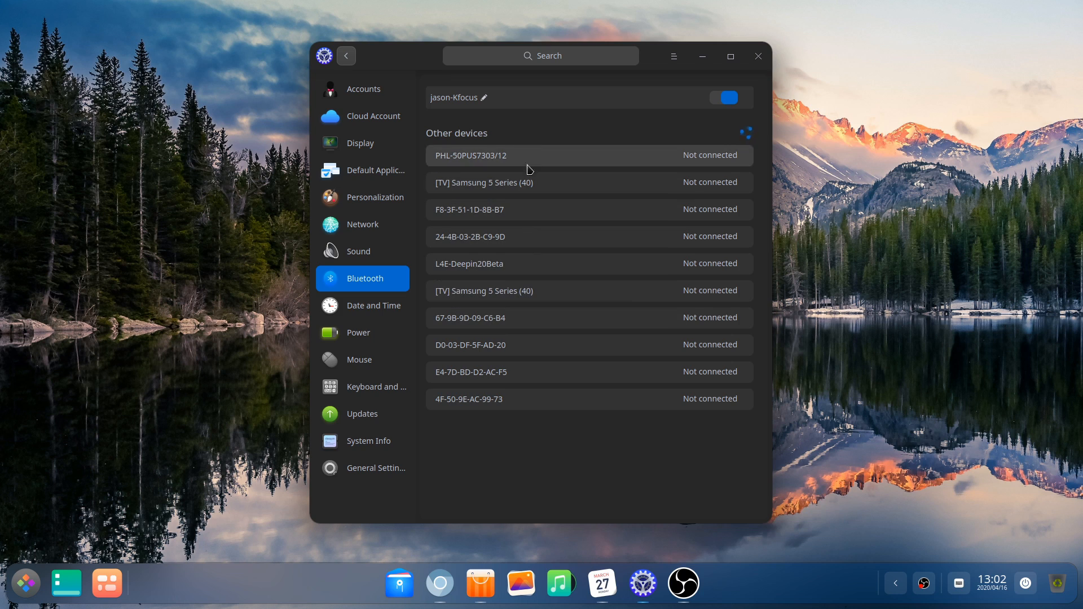
pyautogui.click(357, 312)
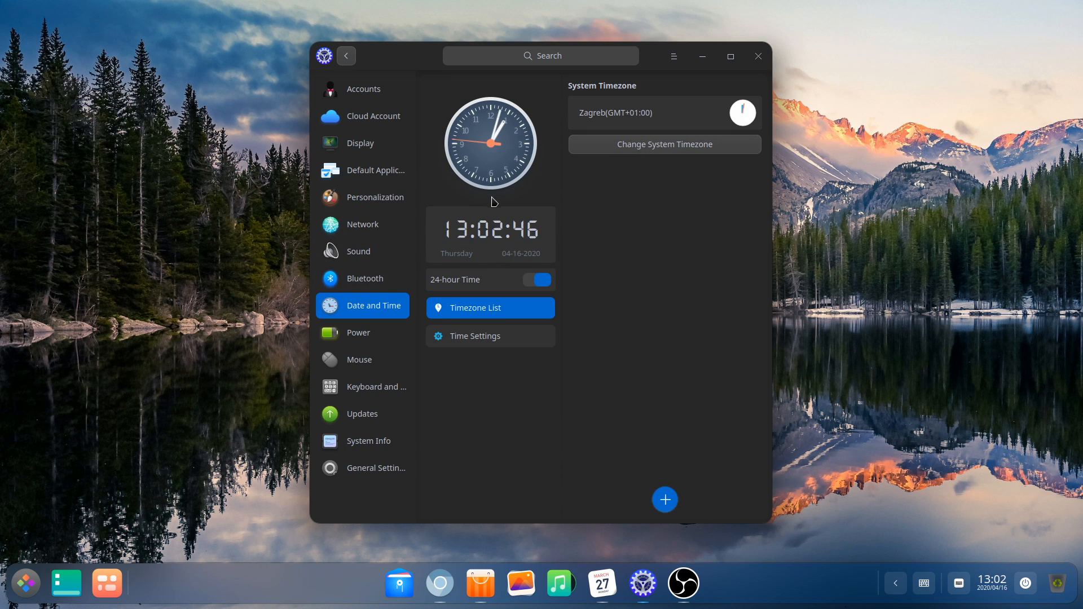
# - Check the mouse and touchpad settings, toggling palm detection off and back on
pyautogui.click(360, 360)
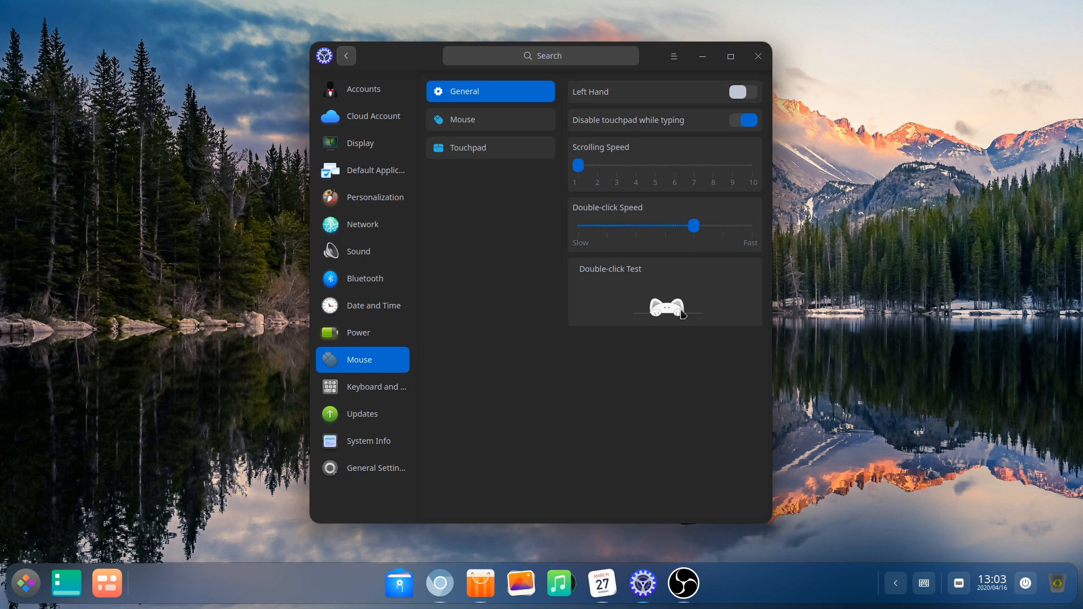
pyautogui.click(469, 153)
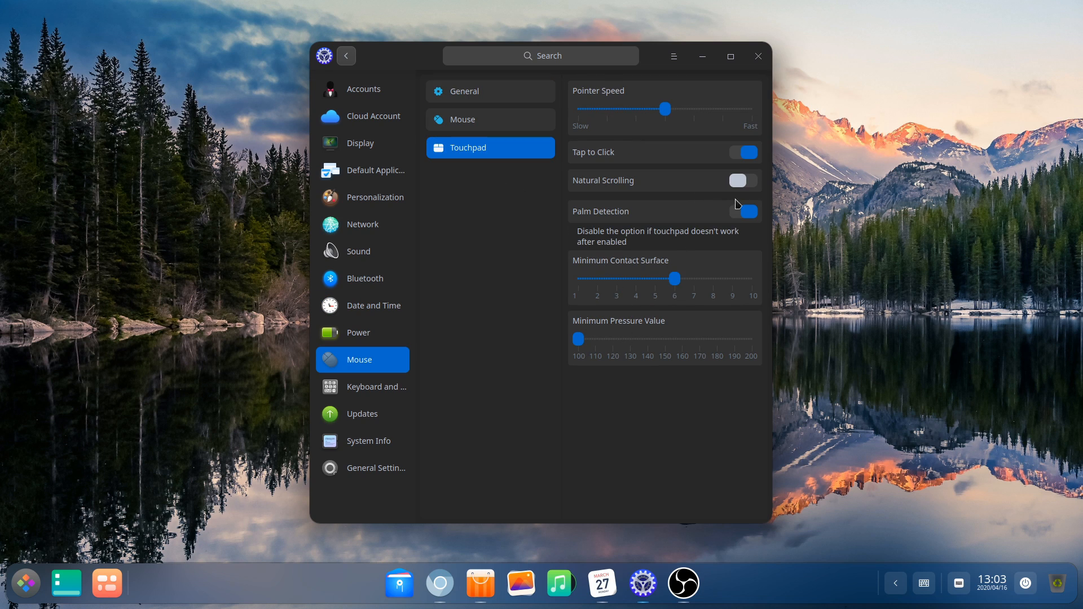
pyautogui.click(748, 214)
# - Search the keyboard shortcuts for 'show desktop', use Super+D to show the desktop and bring up dock options
pyautogui.click(363, 387)
pyautogui.click(483, 176)
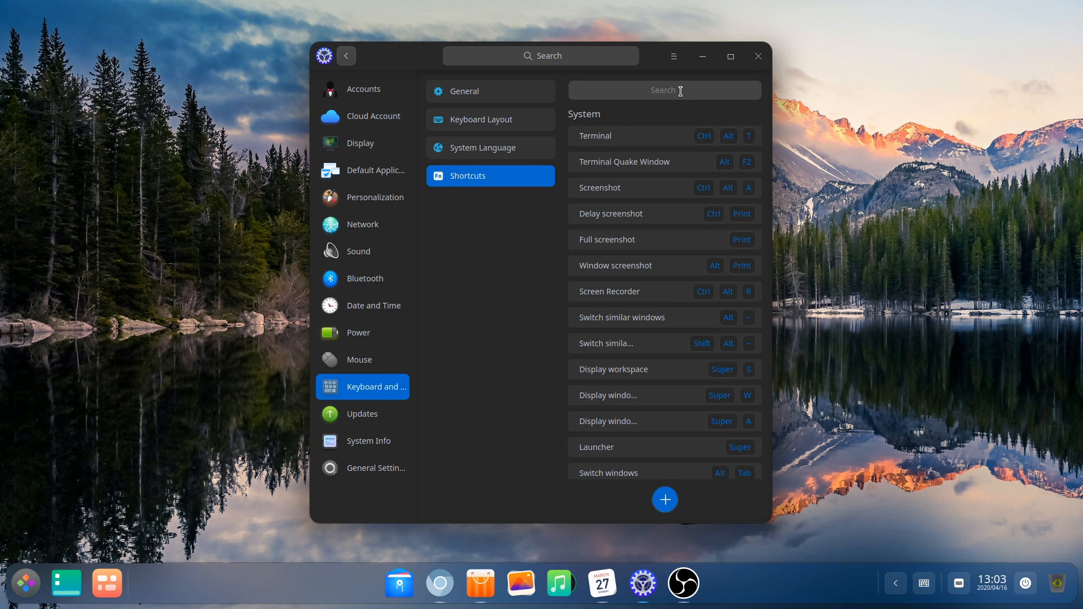
pyautogui.scroll(-5, 690, 315)
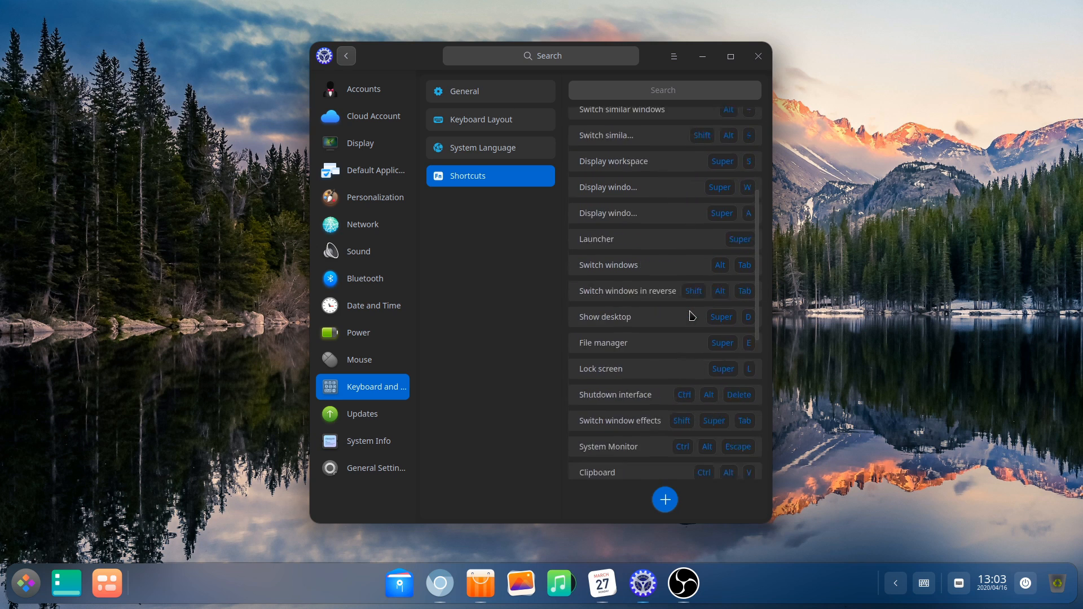
pyautogui.scroll(5, 685, 254)
pyautogui.click(674, 90)
pyautogui.write('show desktop')
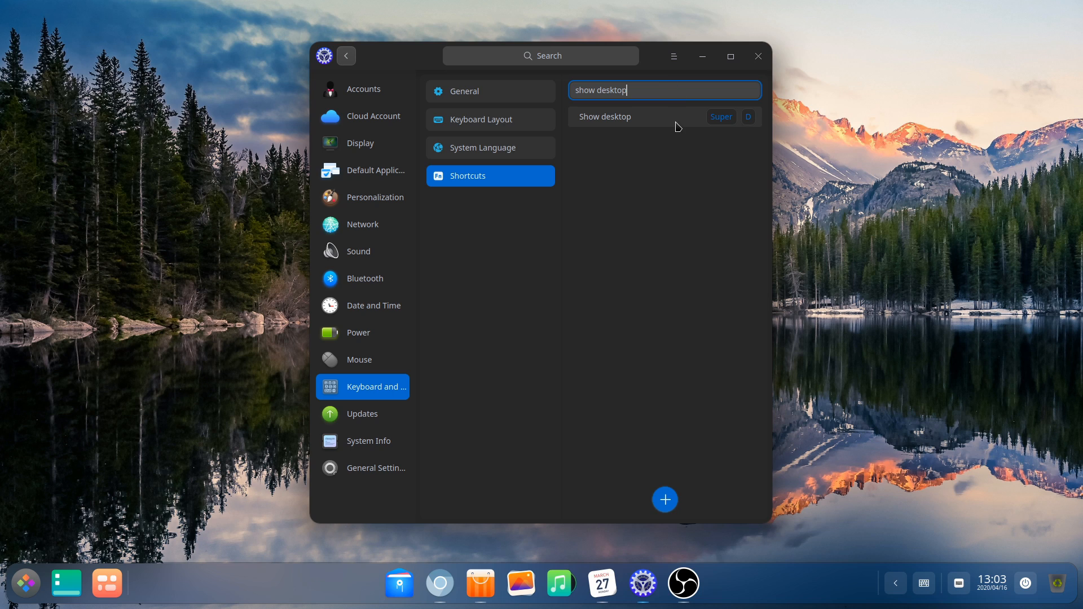
pyautogui.press('super+d')
pyautogui.rightClick(307, 588)
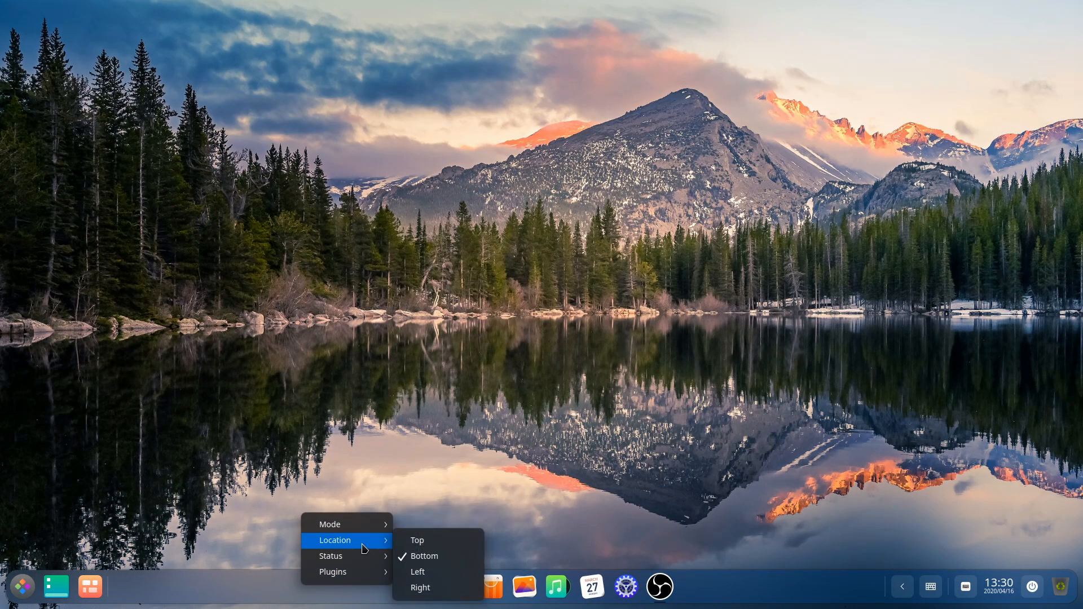
# - Move the dock to the left edge, then the right, then back to the bottom and enlarge it
pyautogui.click(423, 572)
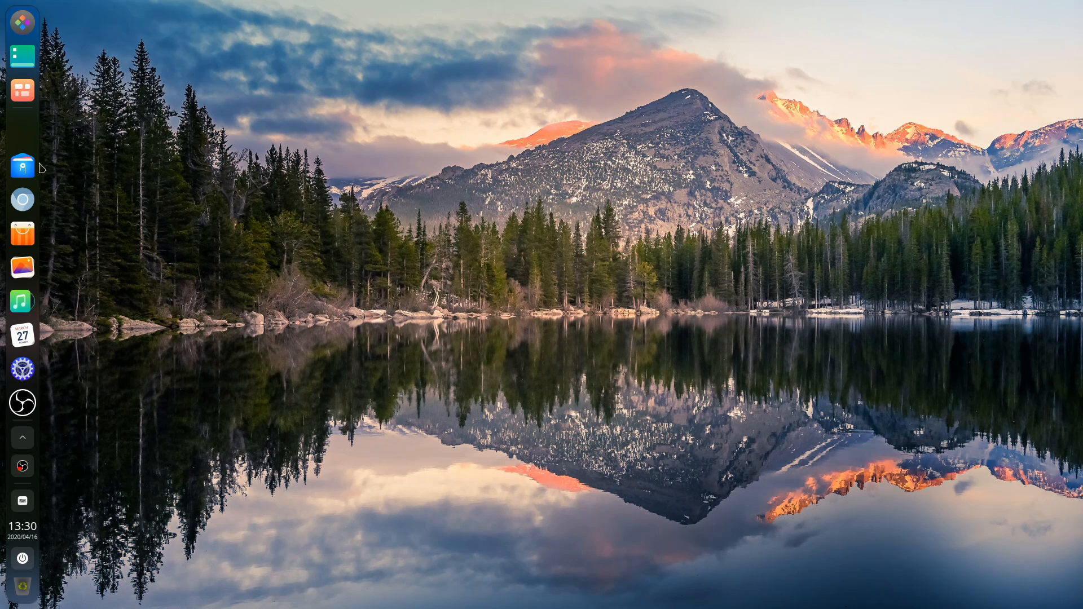
pyautogui.rightClick(28, 128)
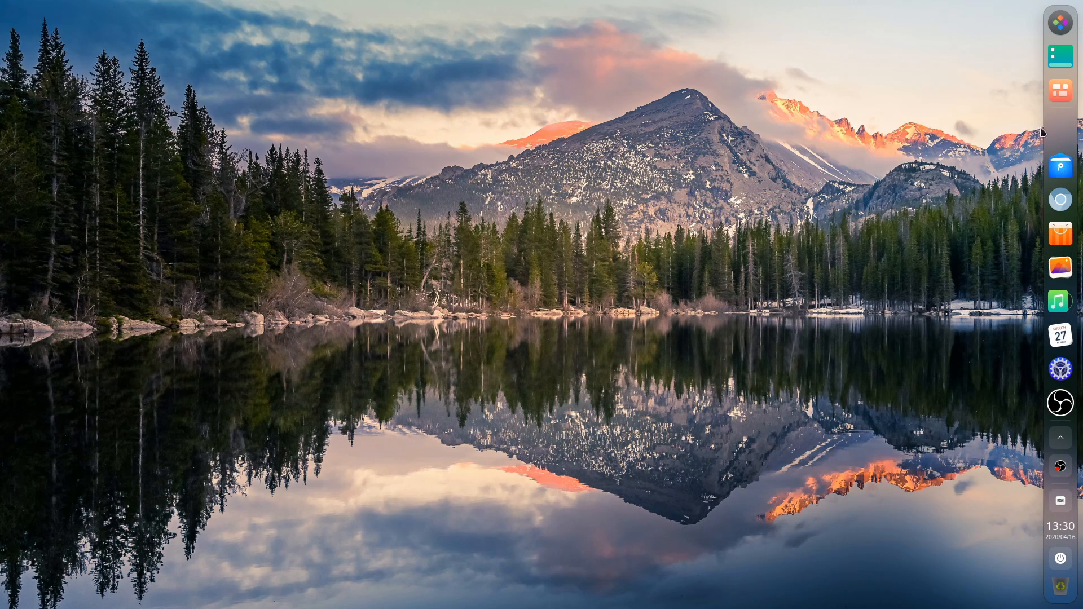
pyautogui.rightClick(1061, 123)
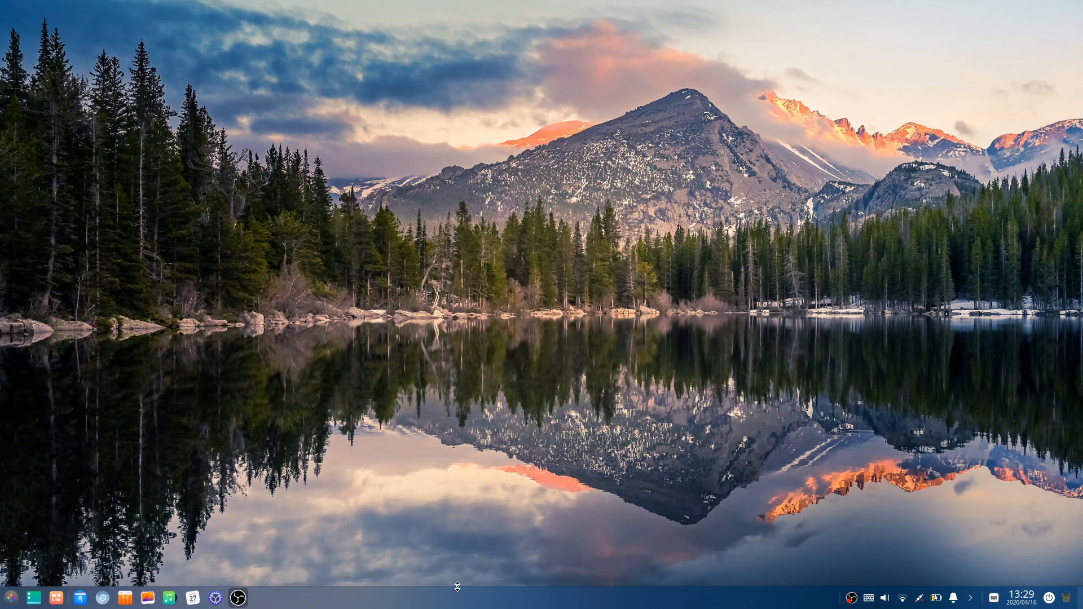
pyautogui.moveTo(459, 587)
pyautogui.mouseDown()
pyautogui.moveTo(460, 574)
pyautogui.moveTo(463, 591)
pyautogui.mouseUp()
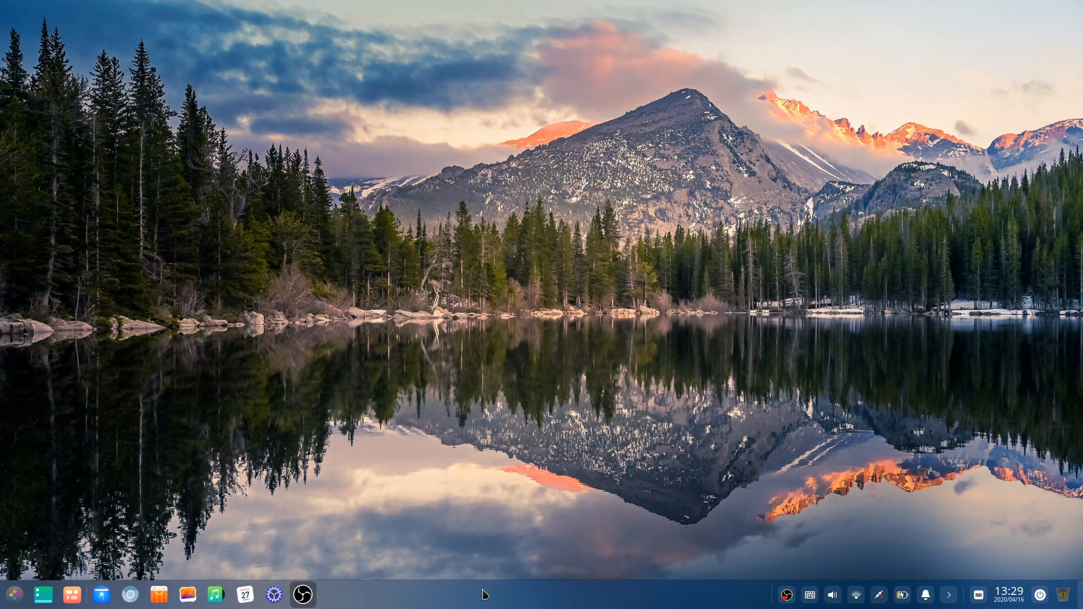
# - Switch the dock to floating Fashion Mode, collapse the tray icons and make the dock thinner
pyautogui.rightClick(483, 595)
pyautogui.moveTo(528, 529)
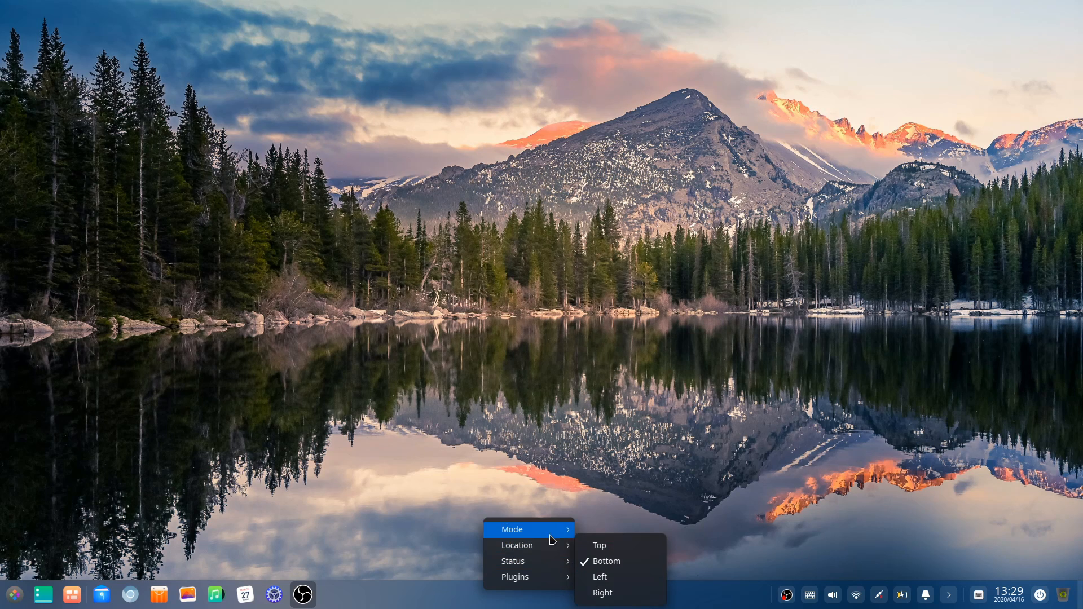
pyautogui.click(593, 531)
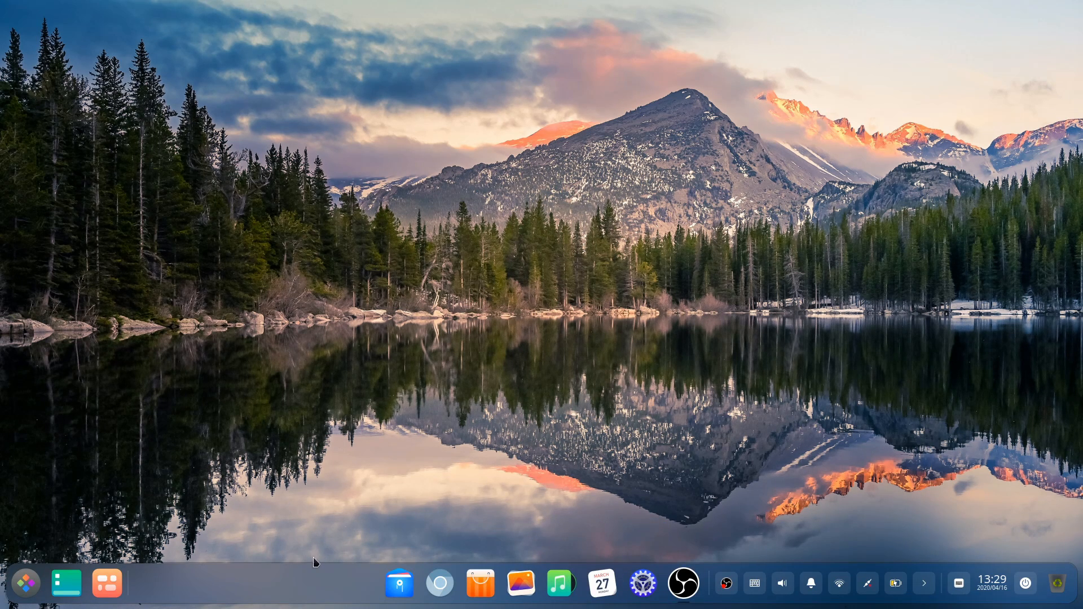
pyautogui.click(924, 584)
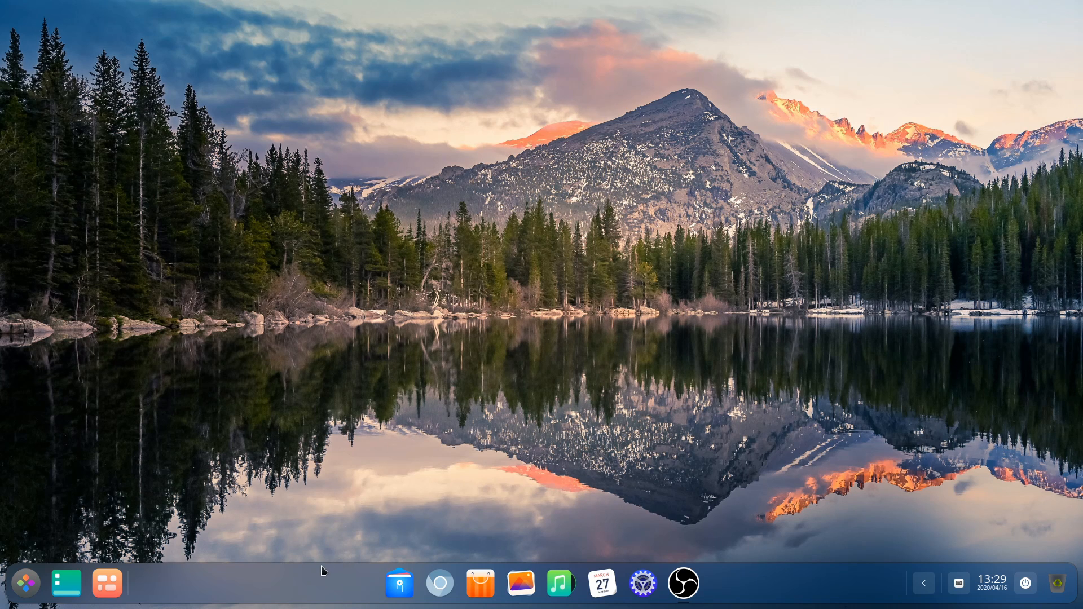
pyautogui.moveTo(319, 565)
pyautogui.mouseDown()
pyautogui.moveTo(318, 578)
pyautogui.moveTo(318, 552)
pyautogui.mouseUp()
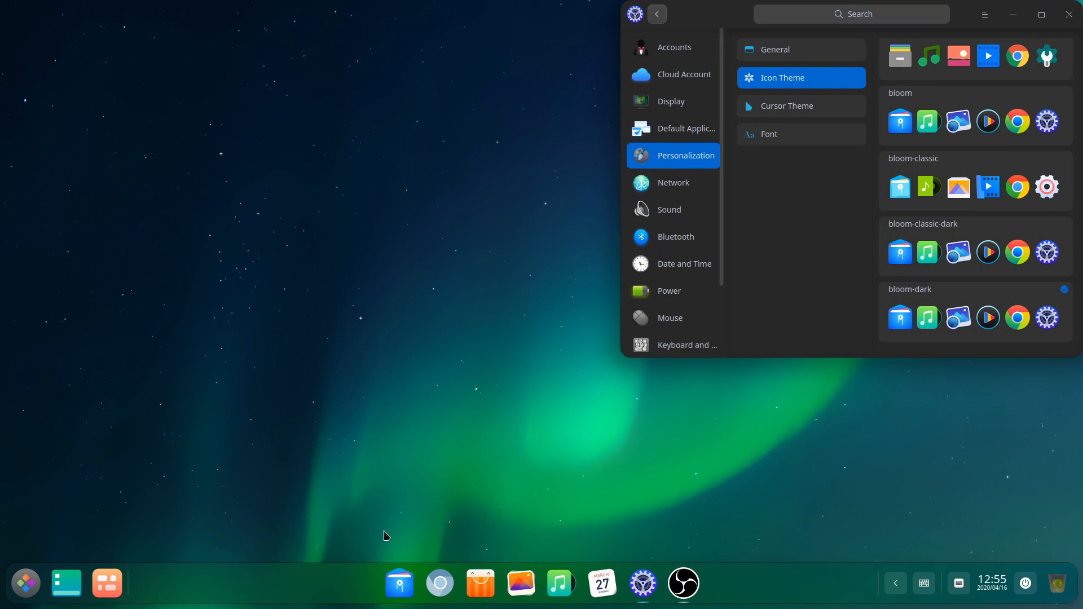
# - Open the file manager and switch the system to the Light theme in Personalization > General
pyautogui.click(399, 584)
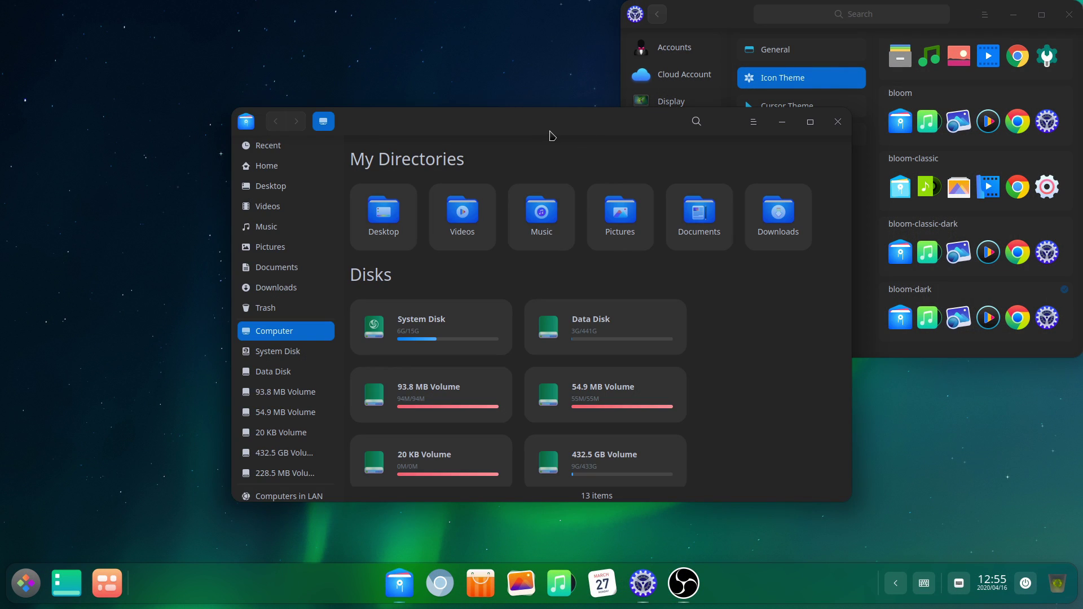
pyautogui.moveTo(551, 136); pyautogui.dragTo(326, 173)
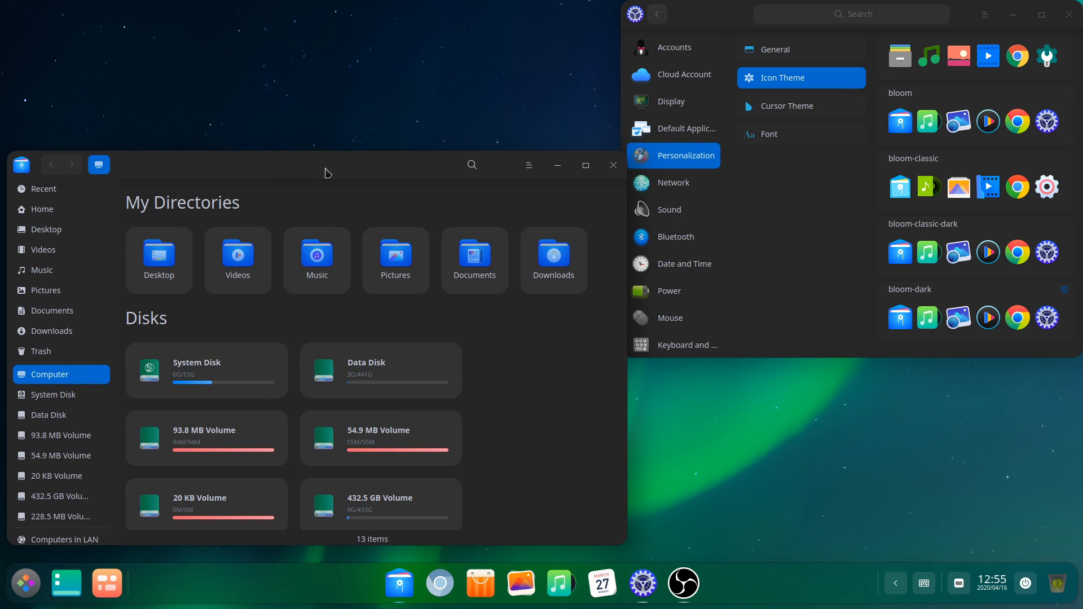
pyautogui.click(796, 55)
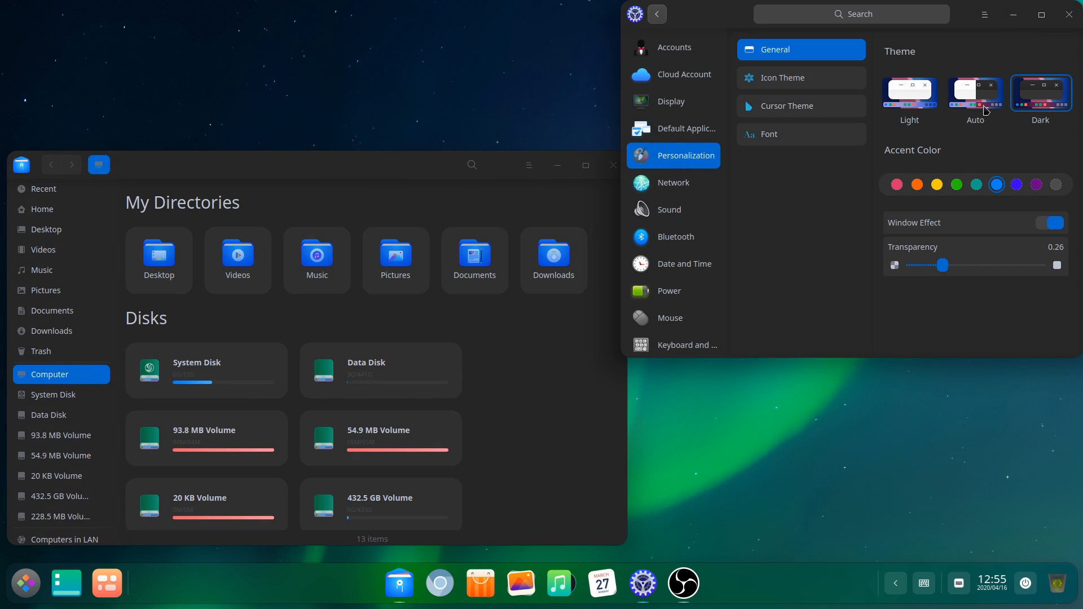
pyautogui.click(906, 103)
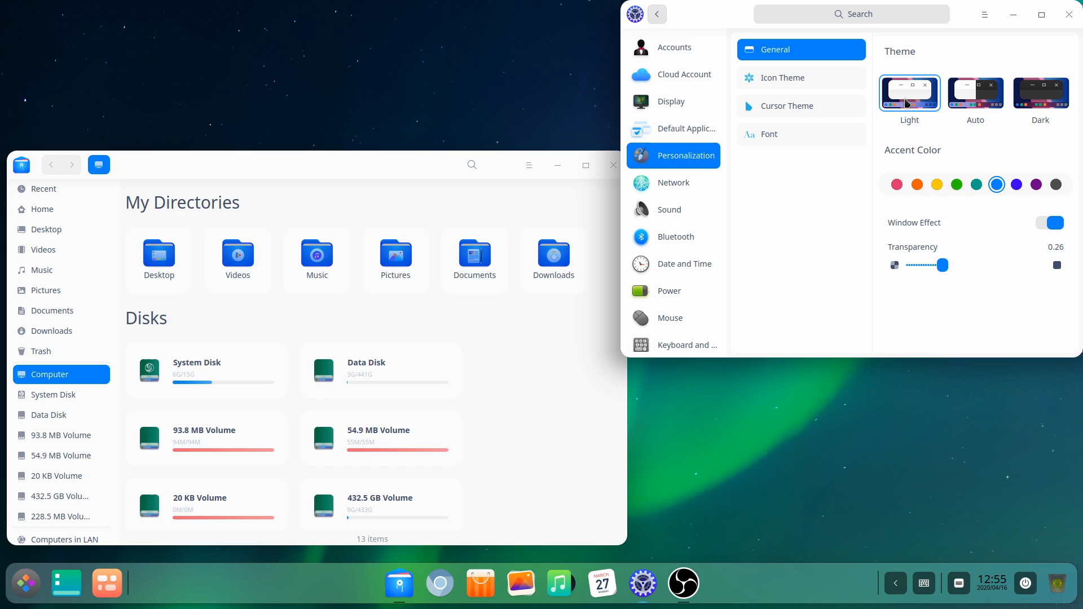
# - Try the Papirus, bloom, bloom-classic and bloom-classic-dark icon themes, settling on bloom-dark
pyautogui.click(803, 79)
pyautogui.click(975, 81)
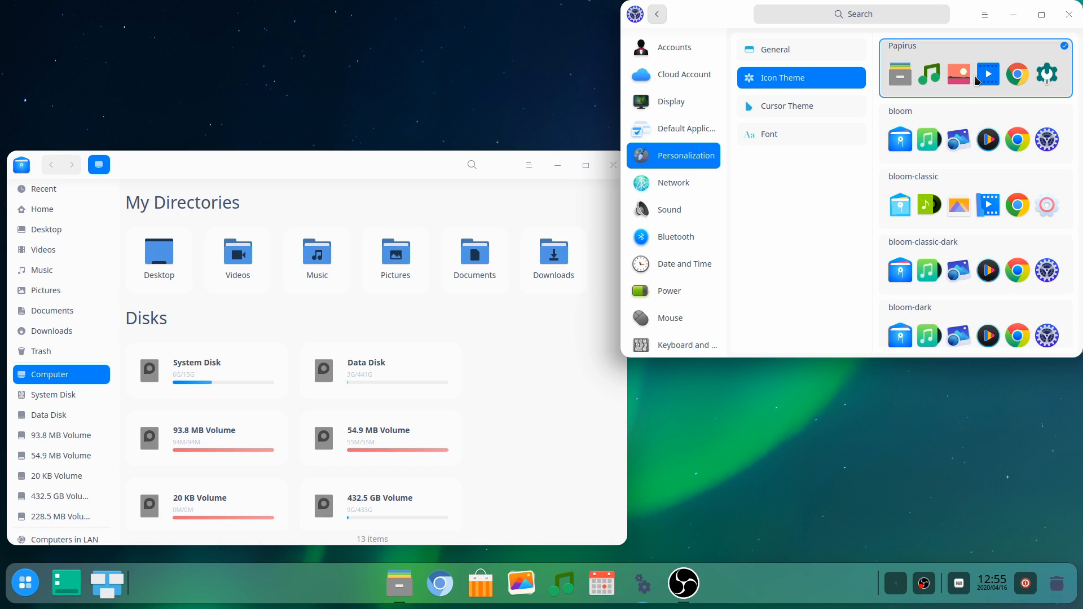
pyautogui.click(972, 136)
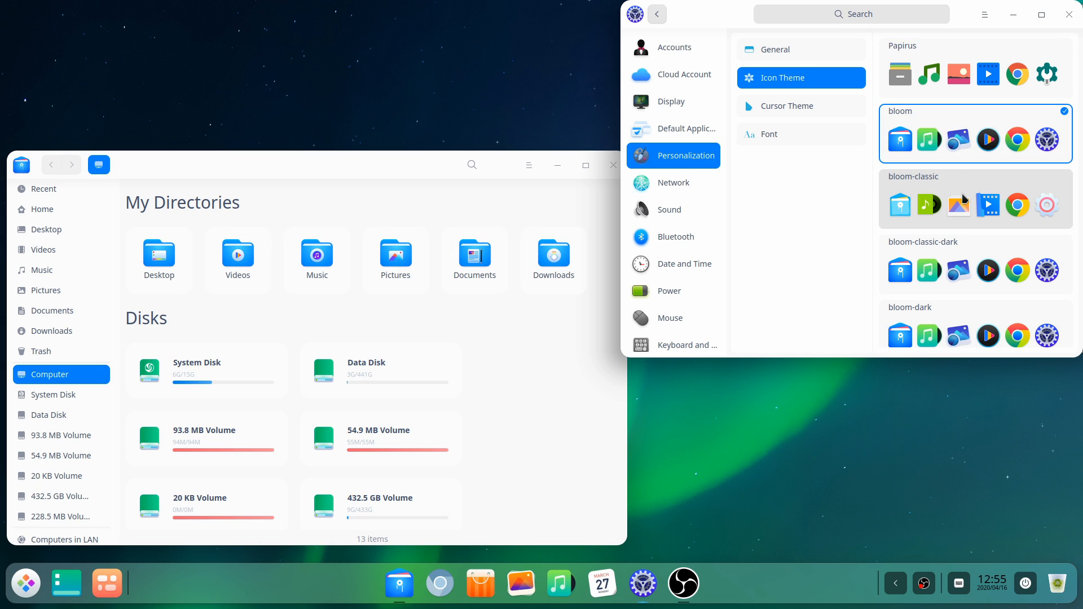
pyautogui.click(963, 174)
pyautogui.click(960, 265)
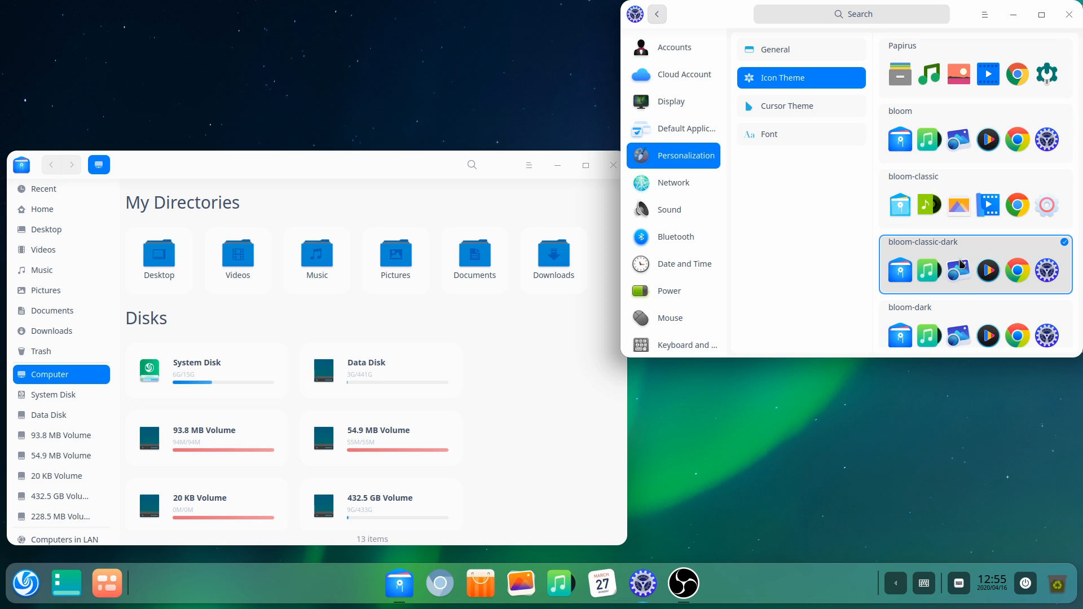
pyautogui.click(959, 326)
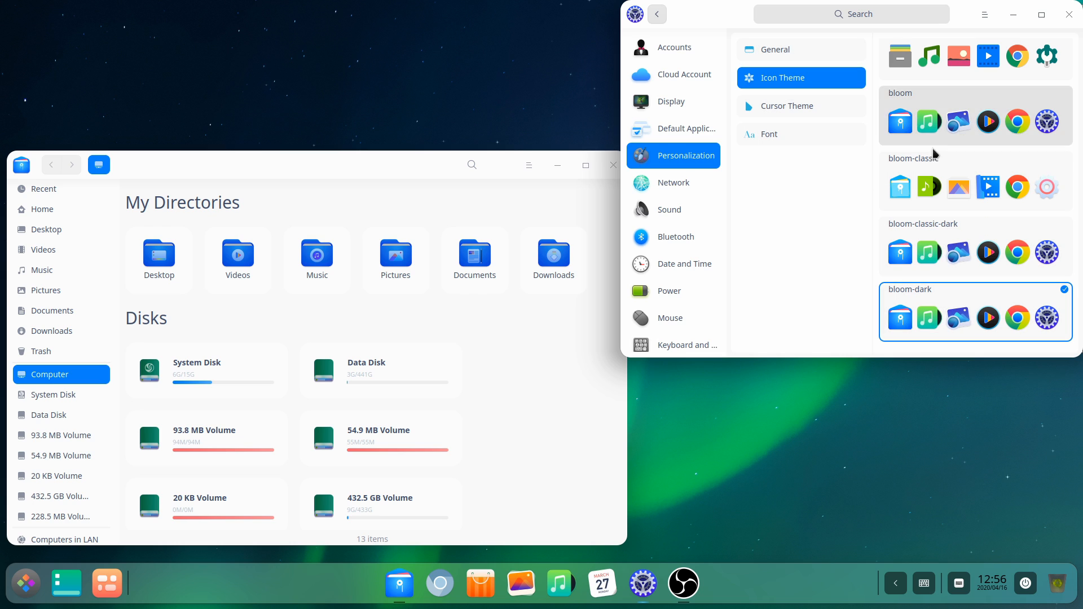
pyautogui.click(787, 53)
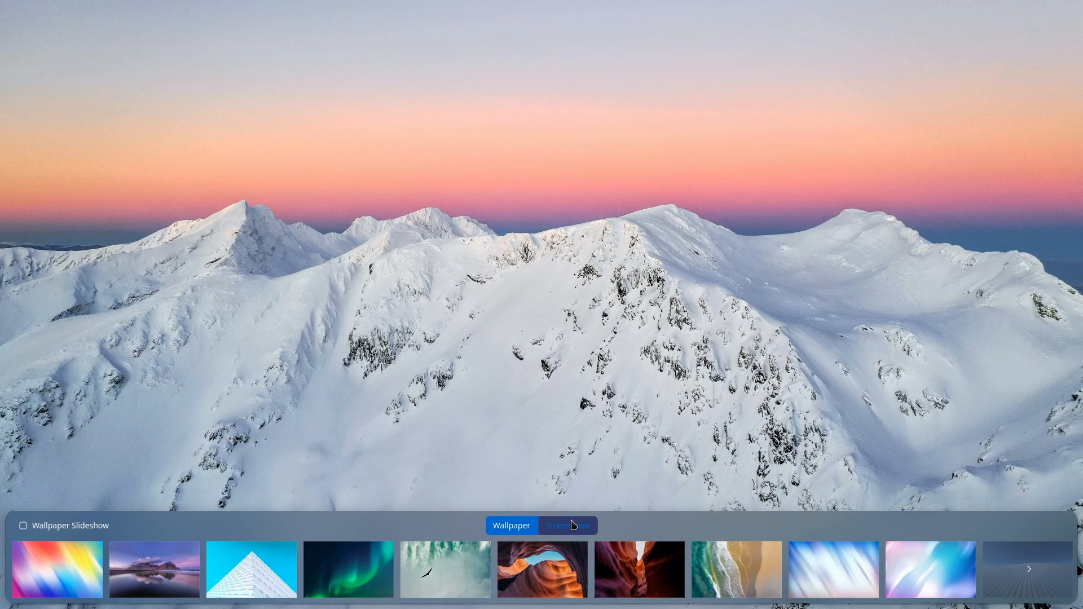
# - Preview the starfield and flying toasters screensavers and page to more of them
pyautogui.click(569, 526)
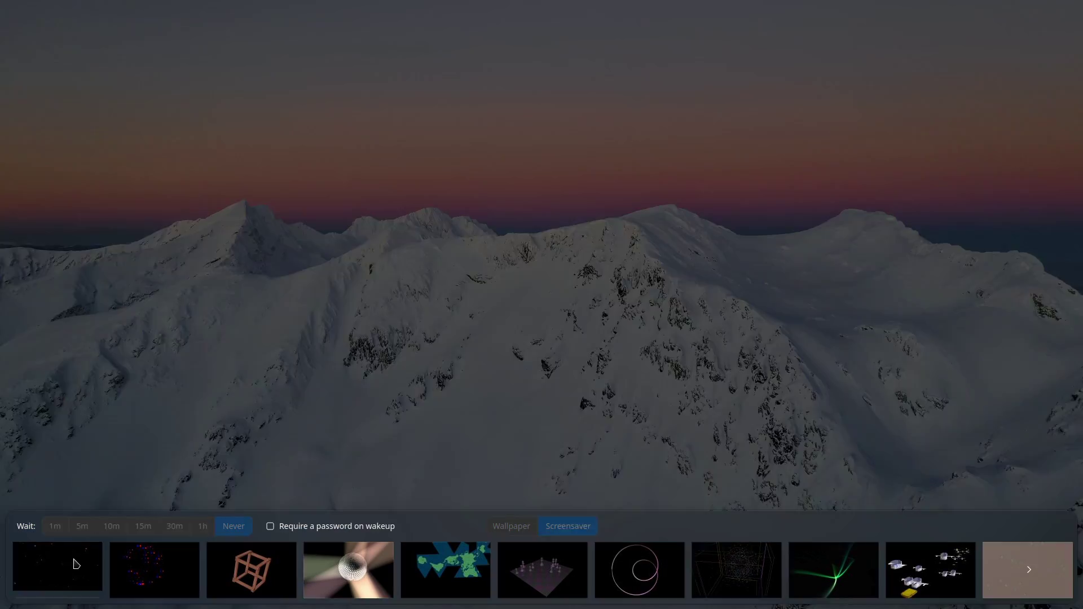
pyautogui.click(75, 565)
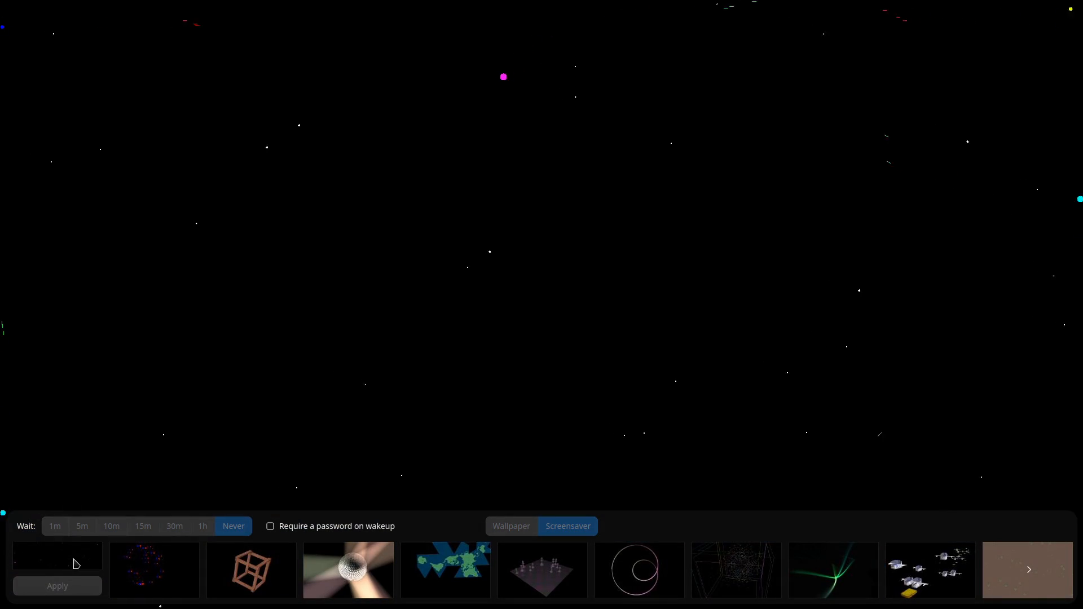
pyautogui.click(931, 562)
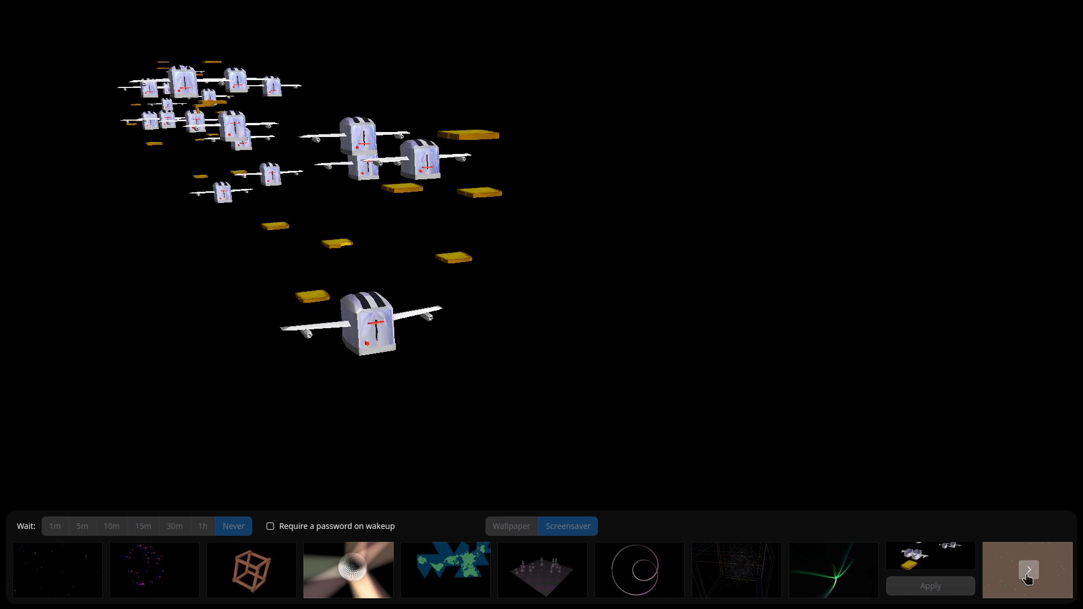
pyautogui.click(1027, 575)
# - Switch back to wallpapers and click through several thumbnails, paging to more
pyautogui.click(511, 526)
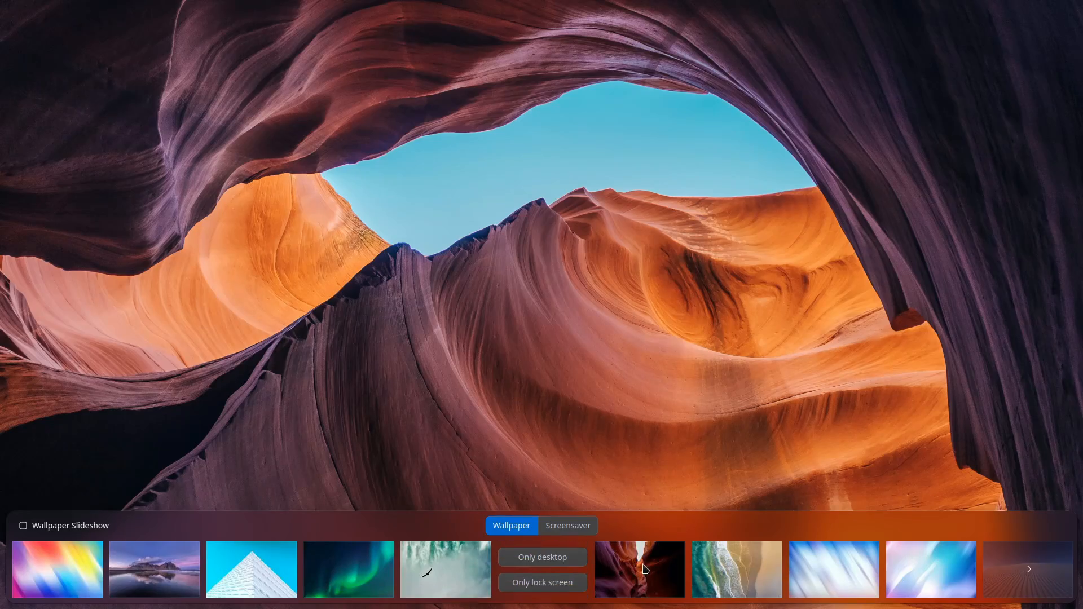
pyautogui.click(736, 569)
pyautogui.click(839, 562)
pyautogui.click(931, 570)
pyautogui.click(1032, 568)
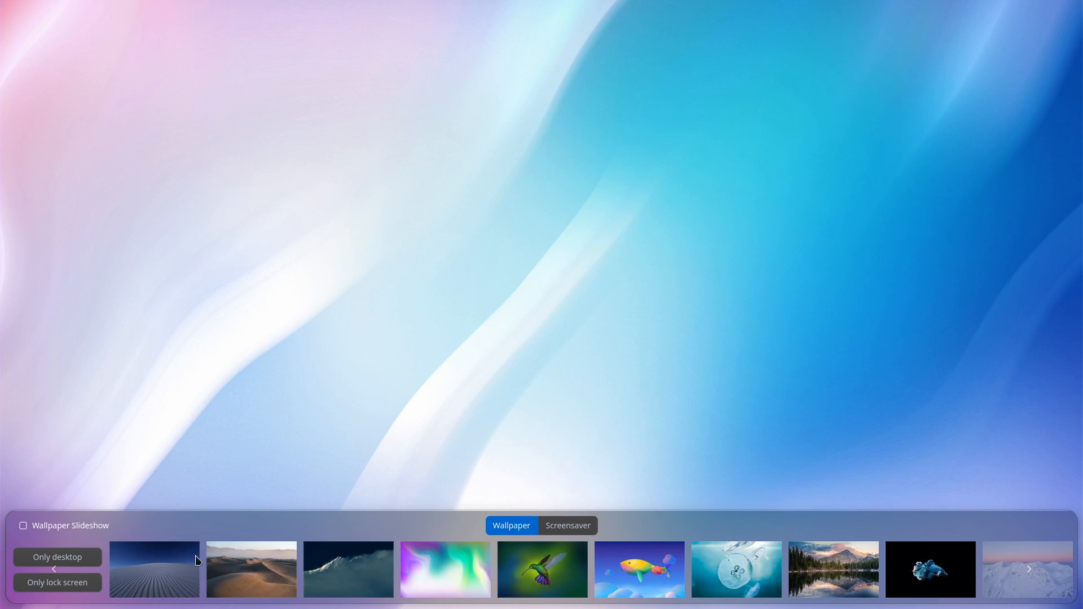
pyautogui.click(545, 581)
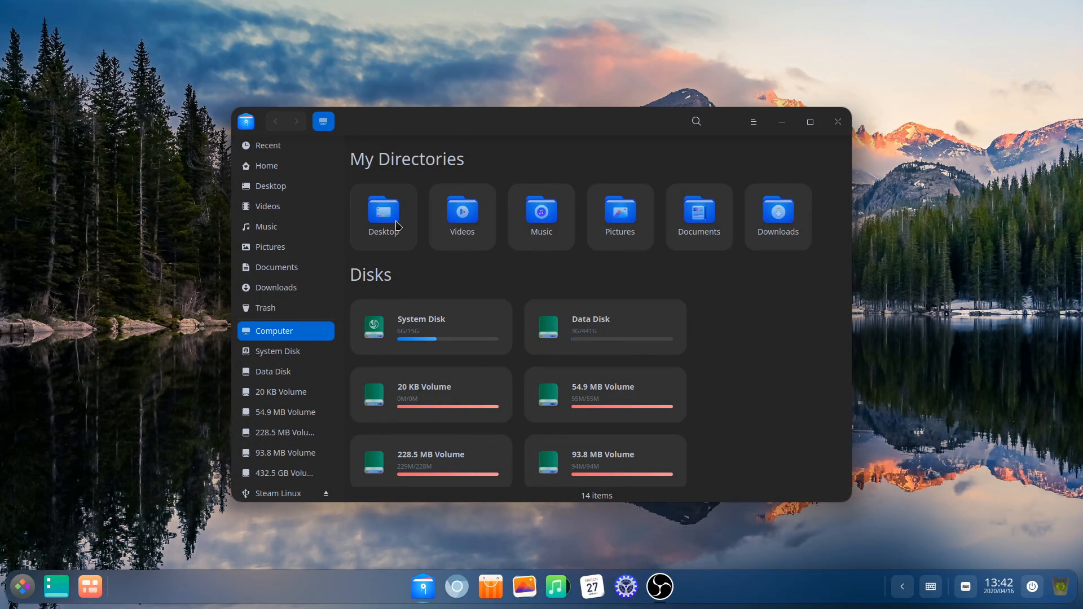
# - Browse the Desktop and home folders and open Videos
pyautogui.click(396, 225)
pyautogui.doubleClick(396, 226)
pyautogui.click(264, 207)
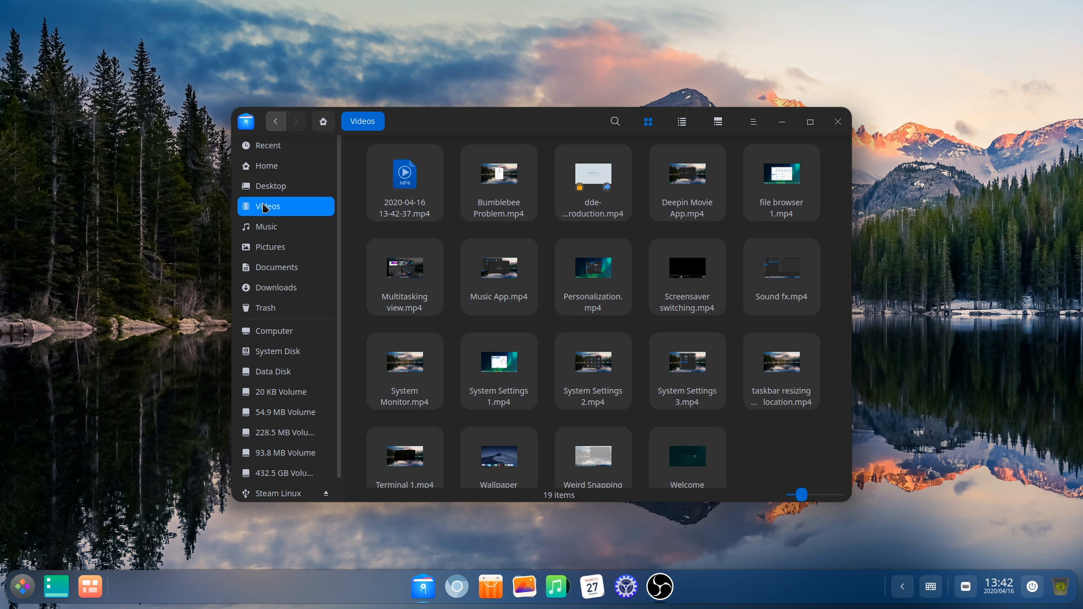
pyautogui.click(273, 164)
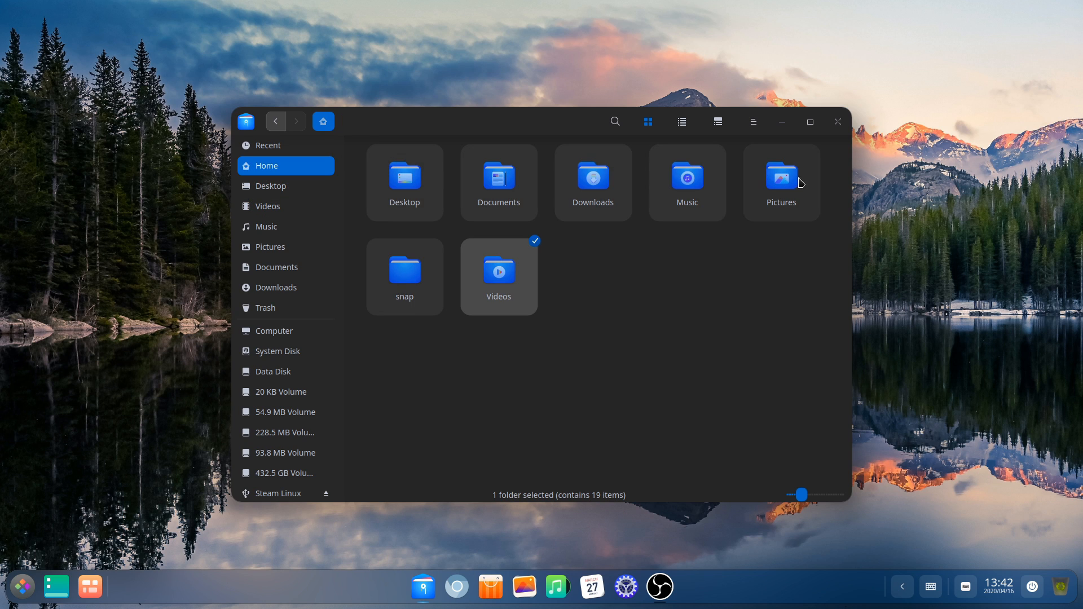
pyautogui.doubleClick(499, 273)
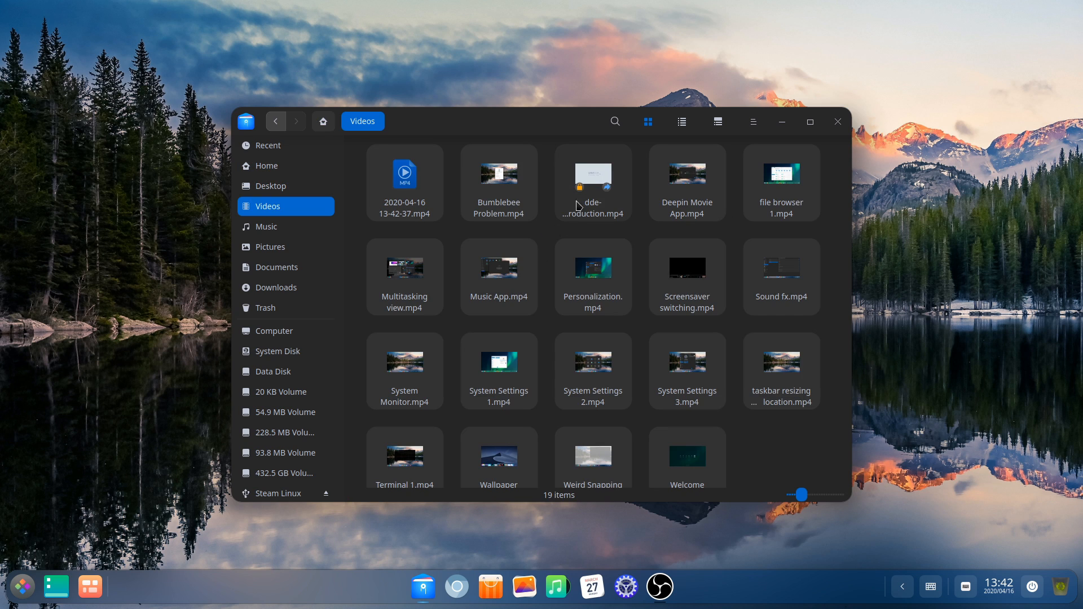
# - Tag Music App.mp4 red and System Settings 1.mp4 yellow, then enlarge the file icons
pyautogui.rightClick(500, 286)
pyautogui.moveTo(559, 423)
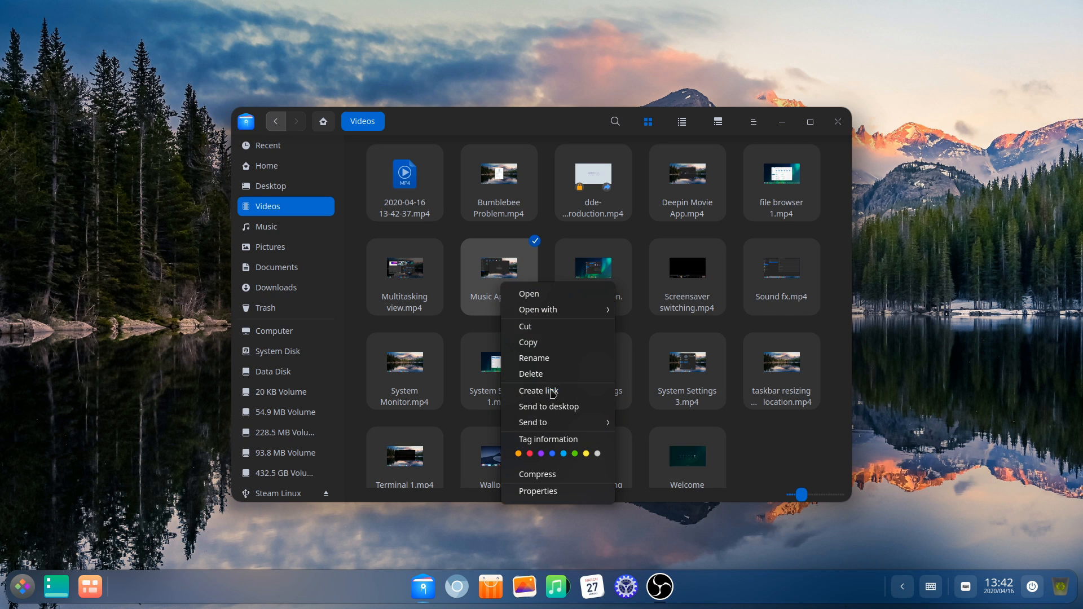
pyautogui.click(530, 455)
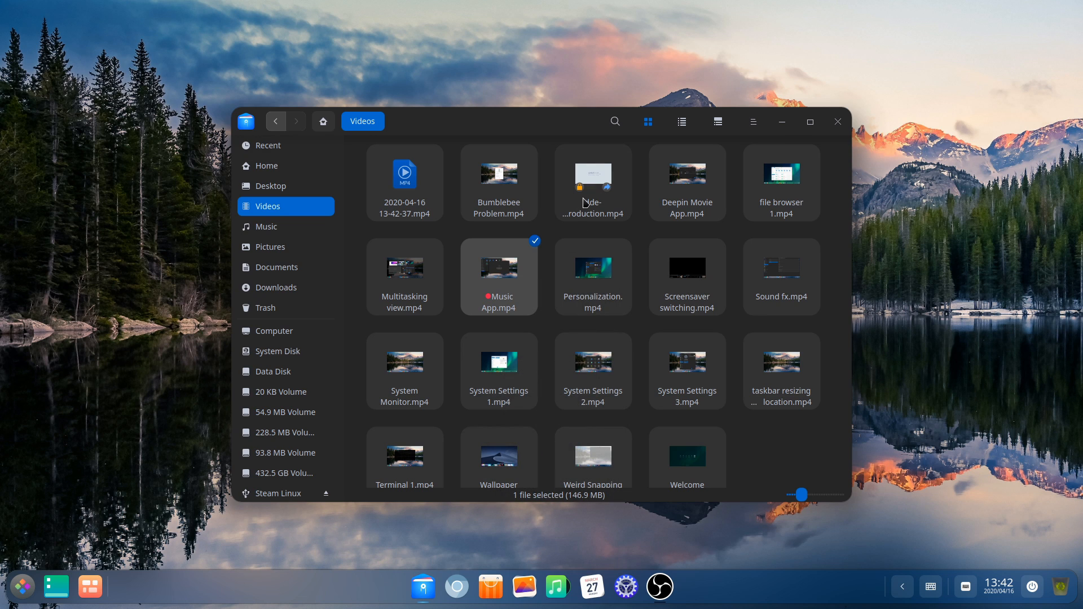
pyautogui.rightClick(502, 382)
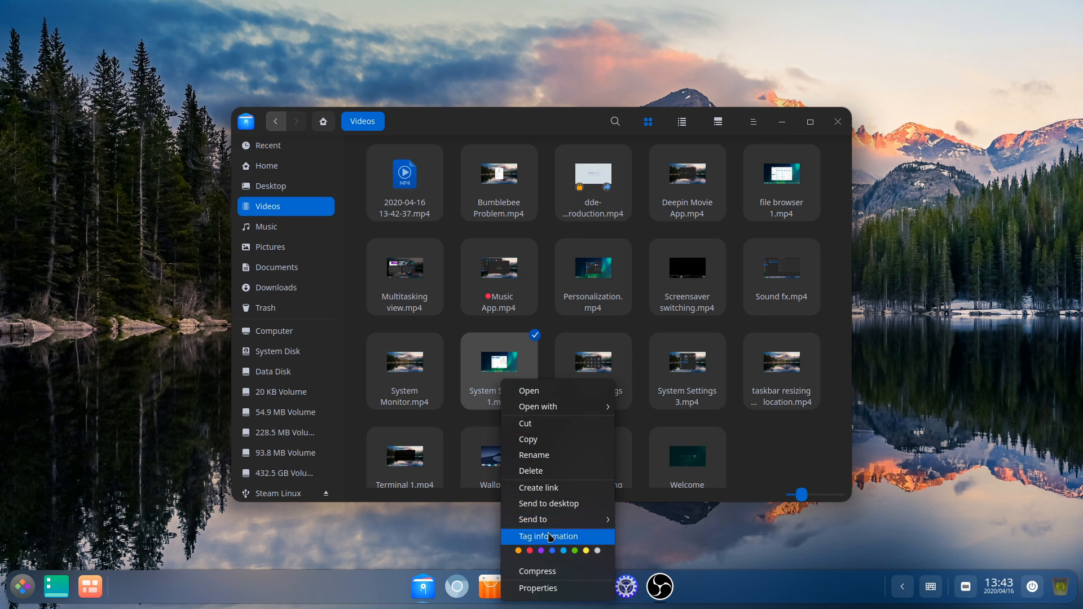
pyautogui.click(587, 552)
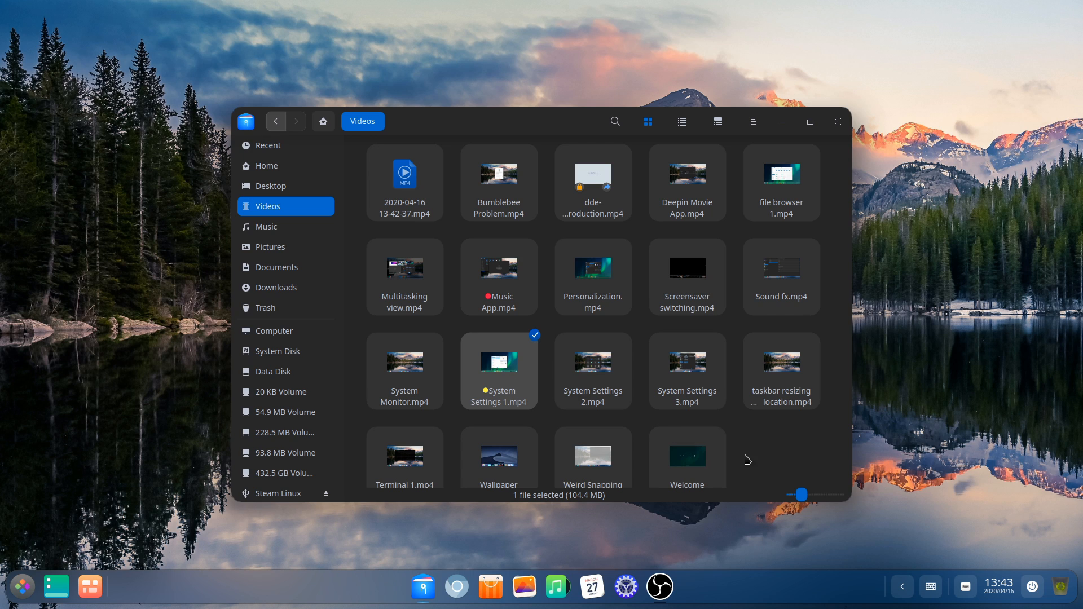
pyautogui.moveTo(806, 501)
pyautogui.mouseDown()
pyautogui.moveTo(824, 502)
pyautogui.moveTo(808, 505)
pyautogui.mouseUp()
# - View the Music folder's properties, then open Pictures and its Wallpapers folder
pyautogui.rightClick(275, 227)
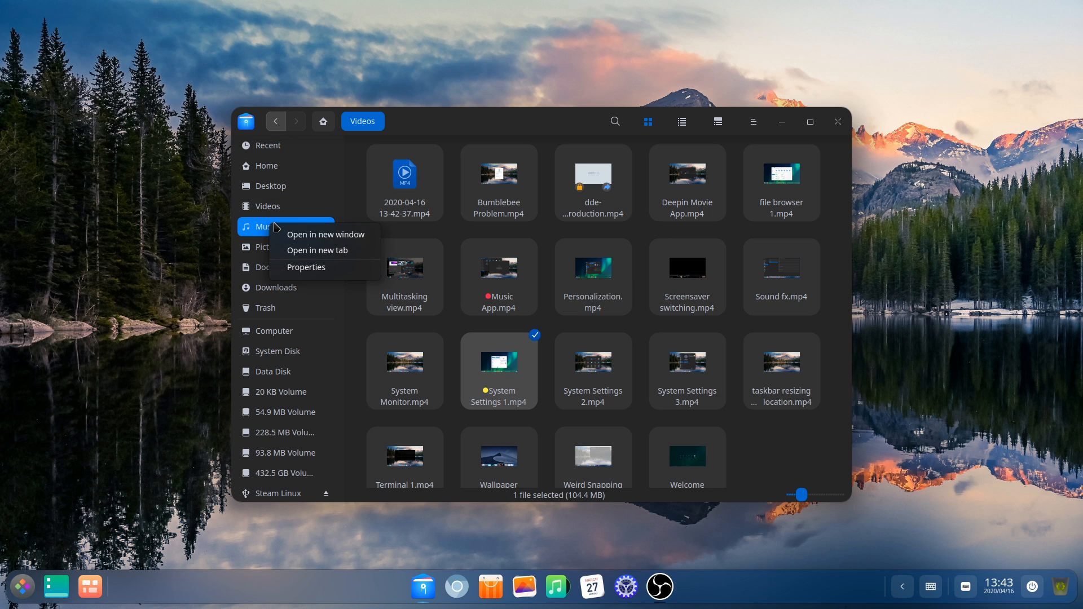
pyautogui.click(307, 268)
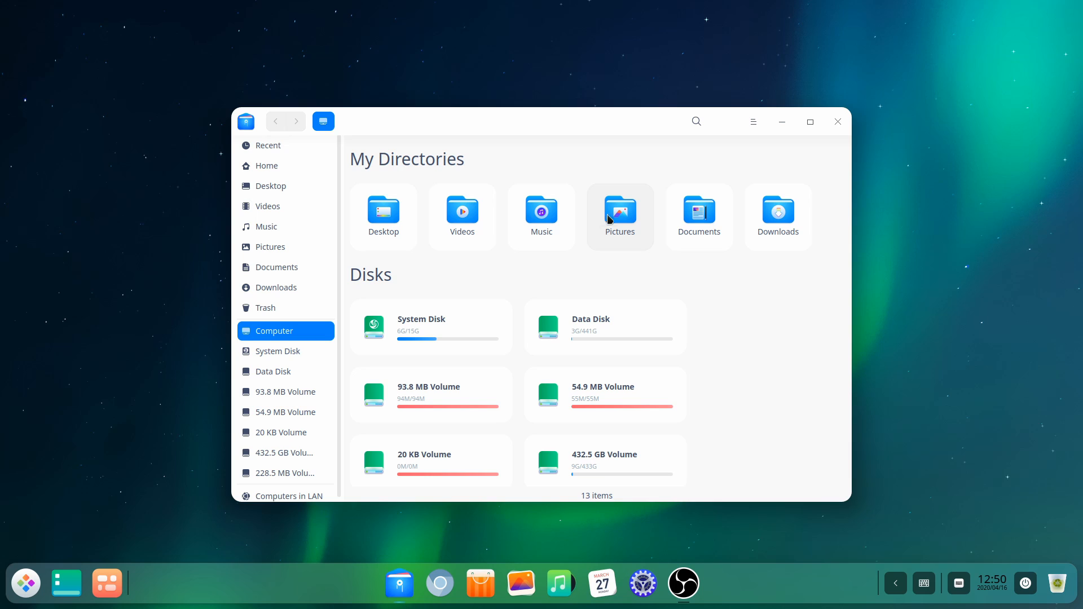
pyautogui.doubleClick(619, 215)
pyautogui.click(592, 190)
pyautogui.doubleClick(593, 189)
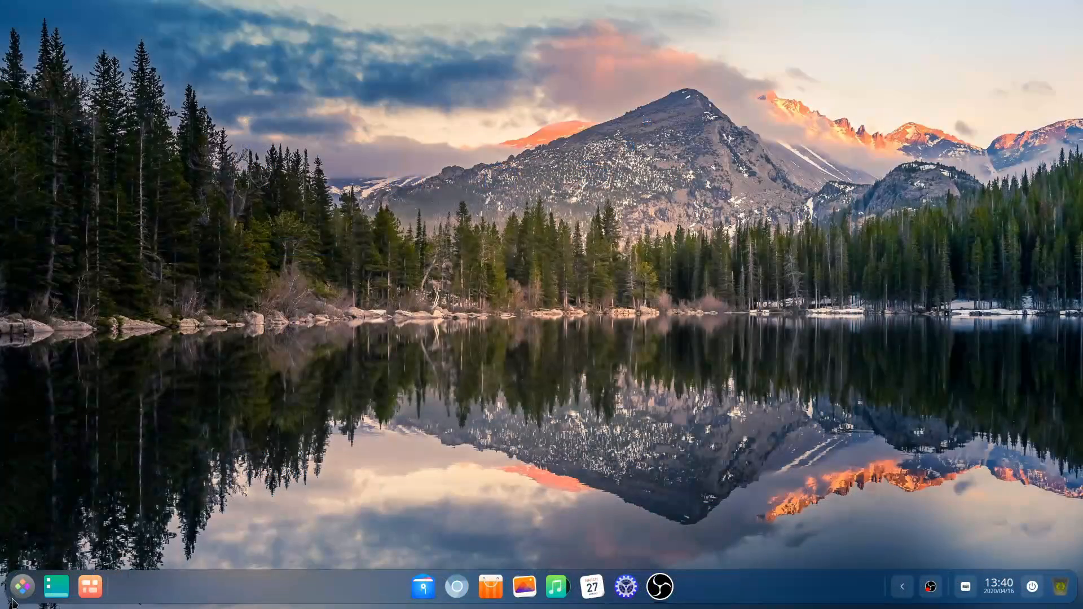
# - Launch Movie from the launcher, play demo.mp4 from the playlist and go fullscreen
pyautogui.click(20, 591)
pyautogui.click(75, 327)
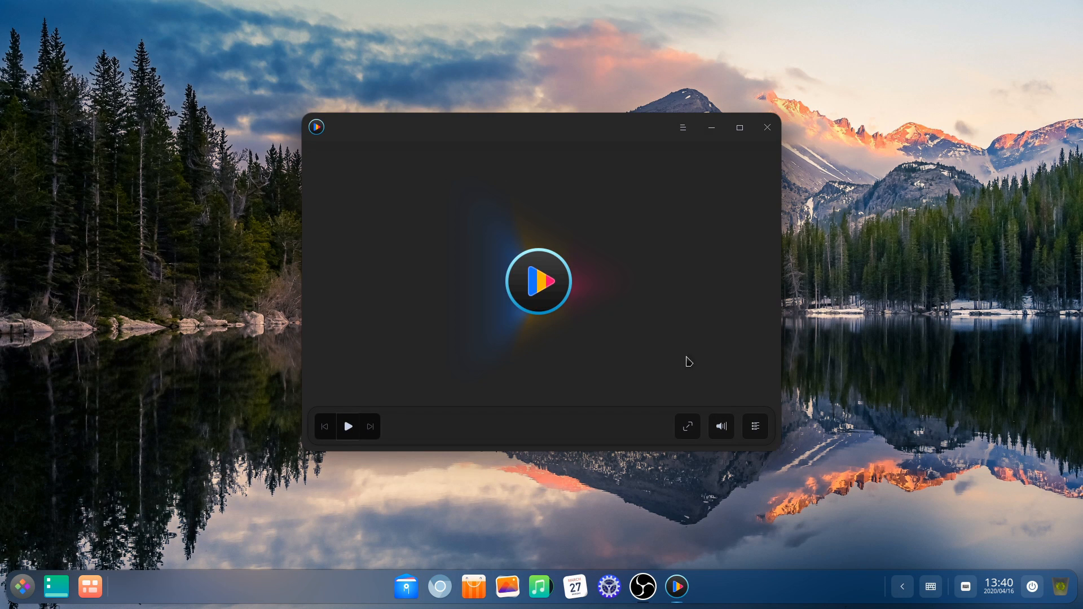
pyautogui.click(755, 426)
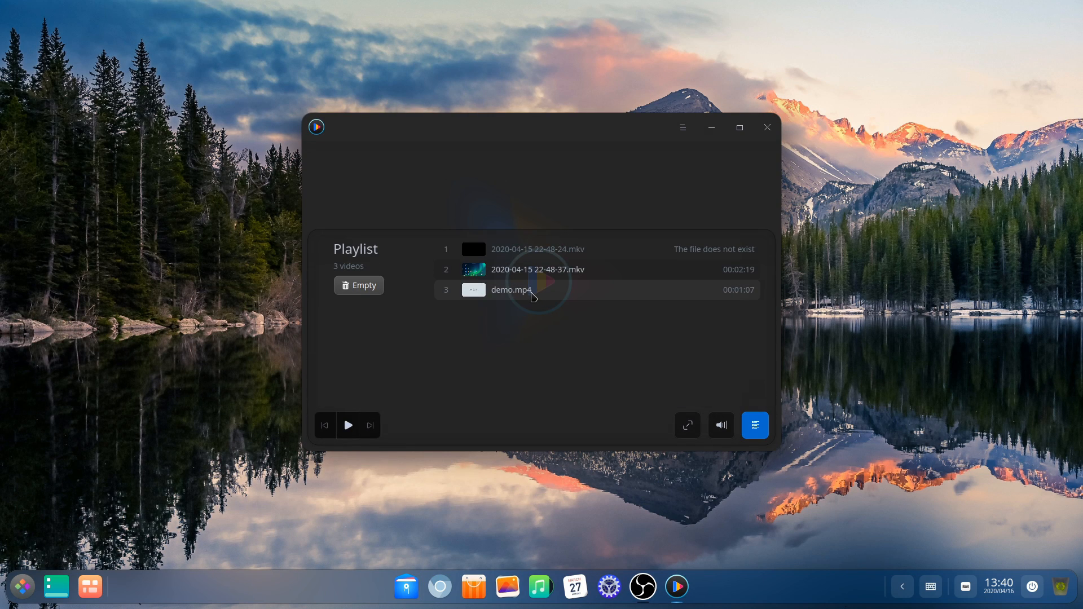
pyautogui.click(532, 296)
pyautogui.doubleClick(530, 292)
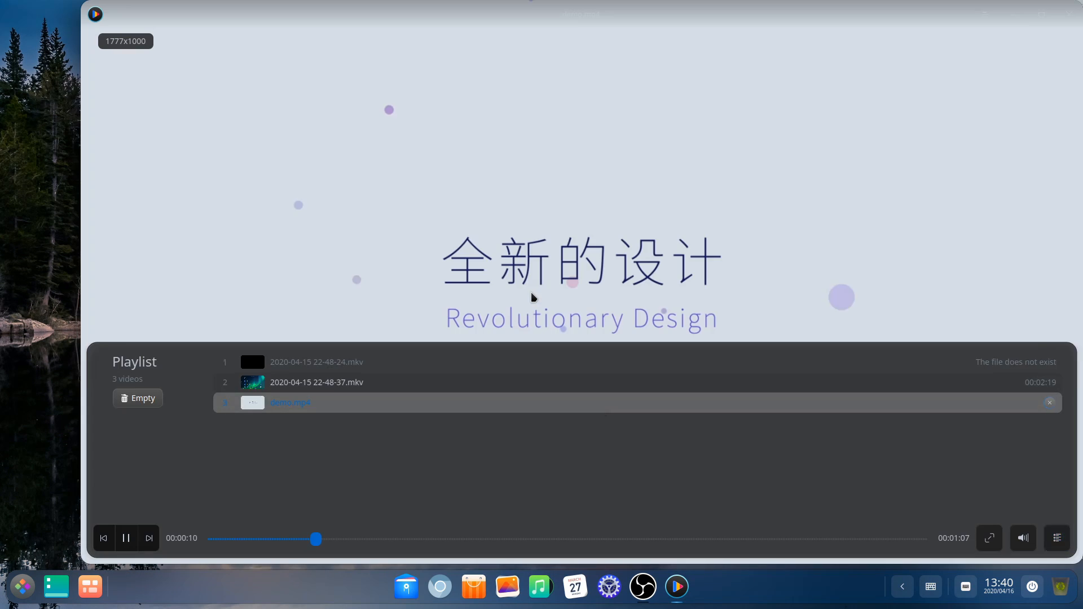
pyautogui.doubleClick(581, 167)
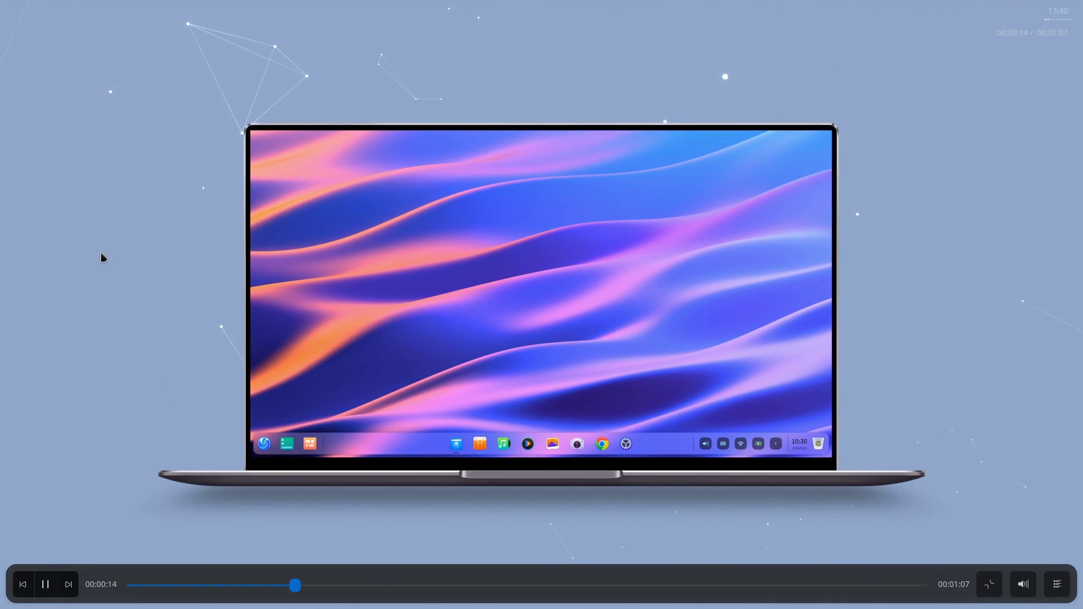
# - Take a Burst Shooting screenshot grid from the video and dismiss it with Esc
pyautogui.rightClick(100, 253)
pyautogui.moveTo(127, 439)
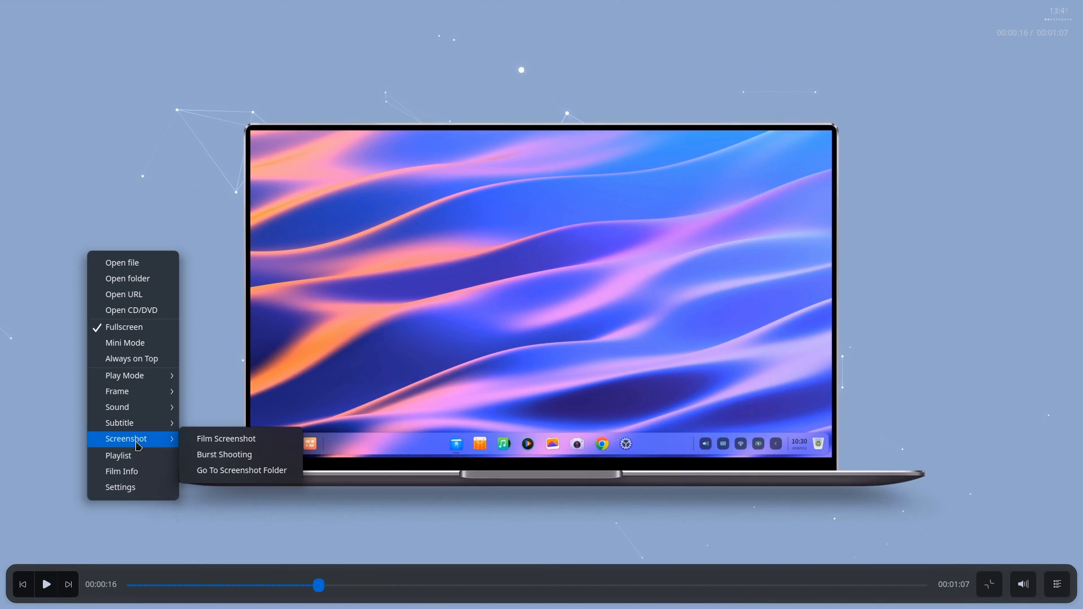
pyautogui.click(239, 454)
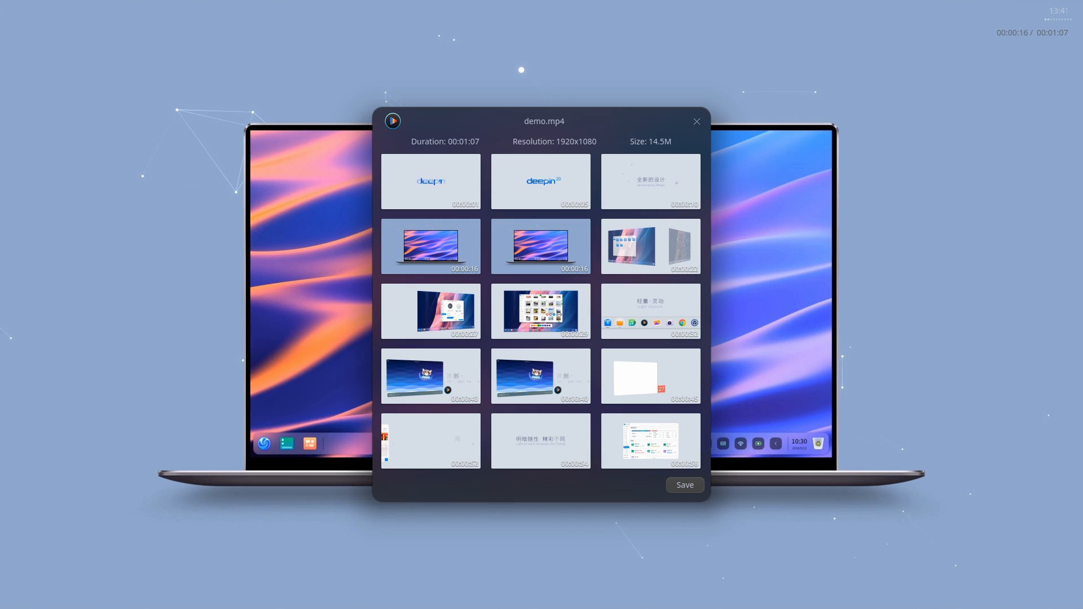
pyautogui.press('Escape')
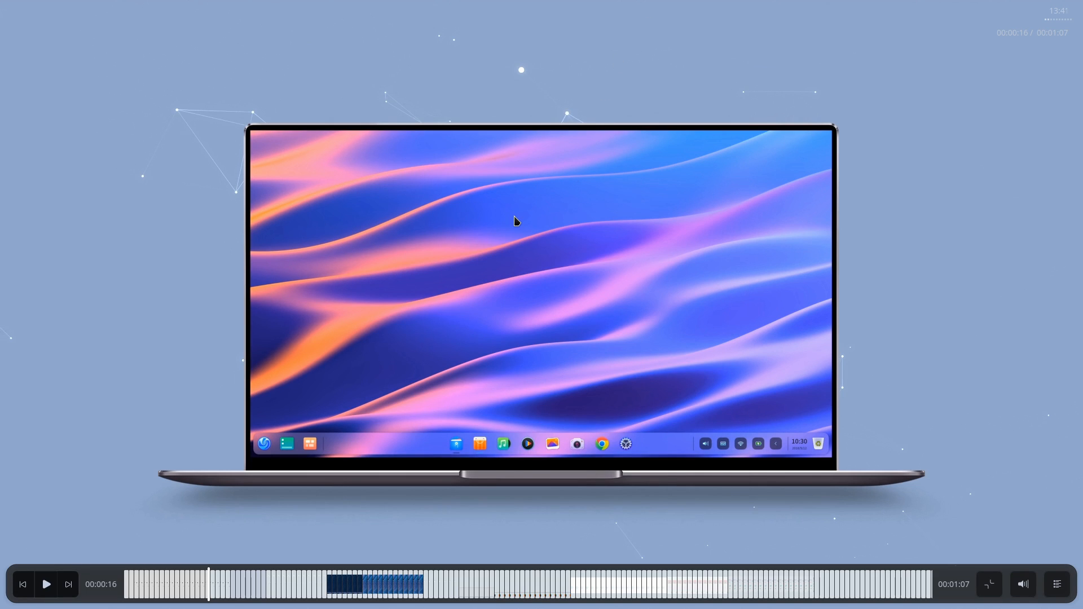
# - Show albums, then artists, as a grid of cover images in Deepin Music
pyautogui.click(1026, 512)
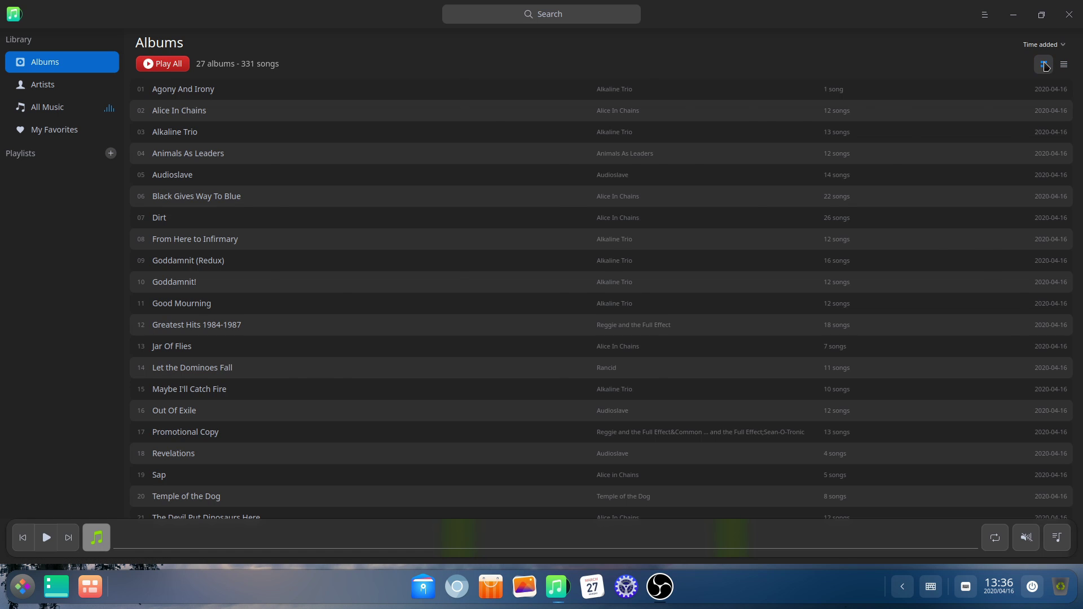
pyautogui.click(1044, 66)
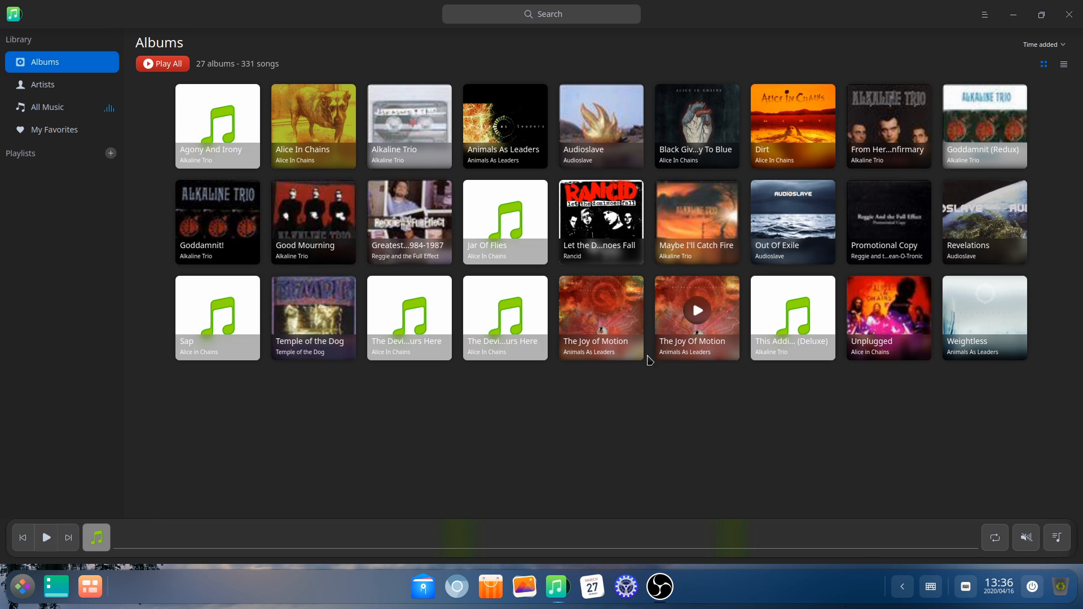
pyautogui.click(42, 86)
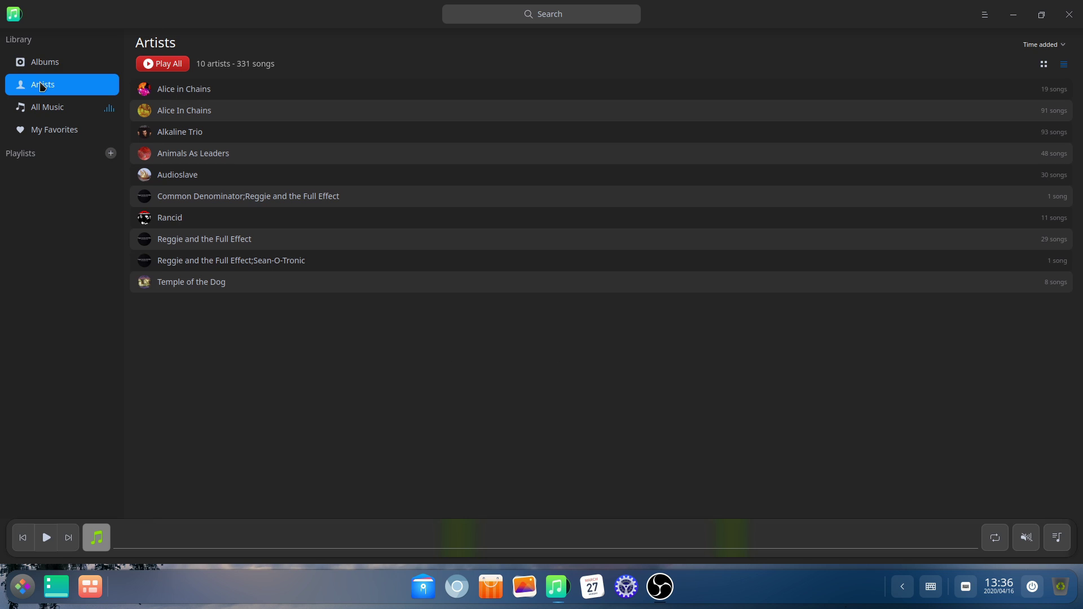
pyautogui.click(1044, 66)
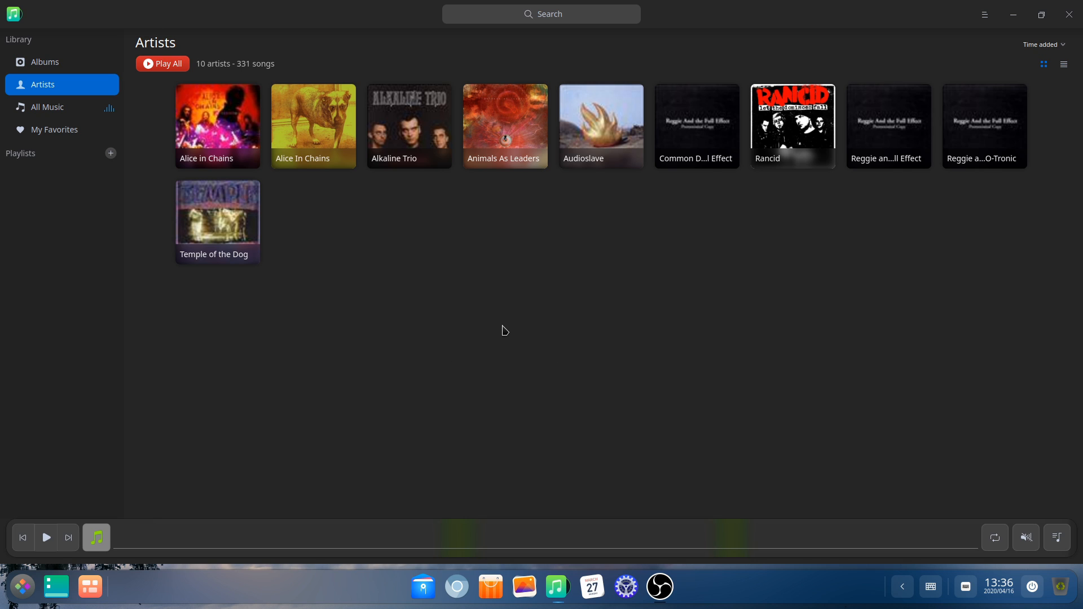
# - View the Temple of the Dog track list and close it again
pyautogui.click(204, 249)
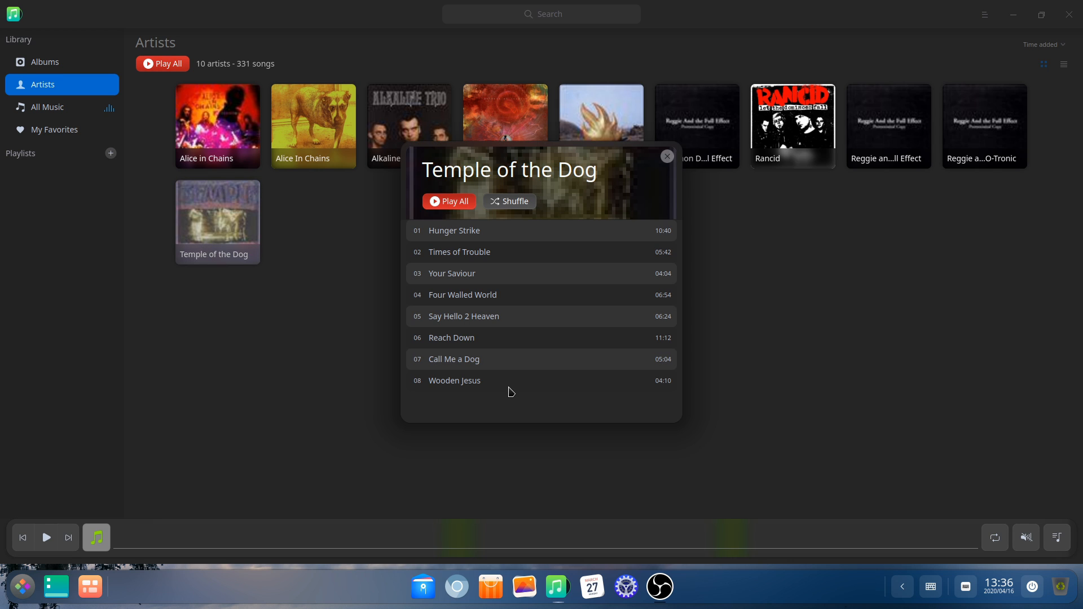
pyautogui.click(667, 156)
pyautogui.moveTo(313, 123)
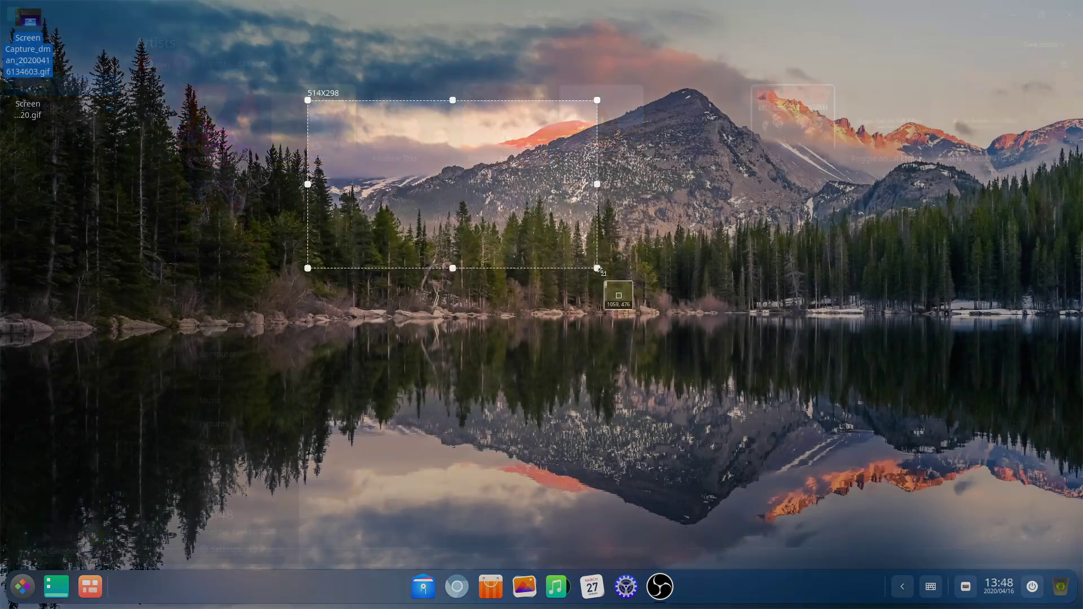
# - Select a desktop region and set Screen Capture to record it as MP4 video
pyautogui.moveTo(598, 266)
pyautogui.mouseDown()
pyautogui.moveTo(865, 459)
pyautogui.moveTo(862, 510)
pyautogui.moveTo(795, 551)
pyautogui.mouseUp()
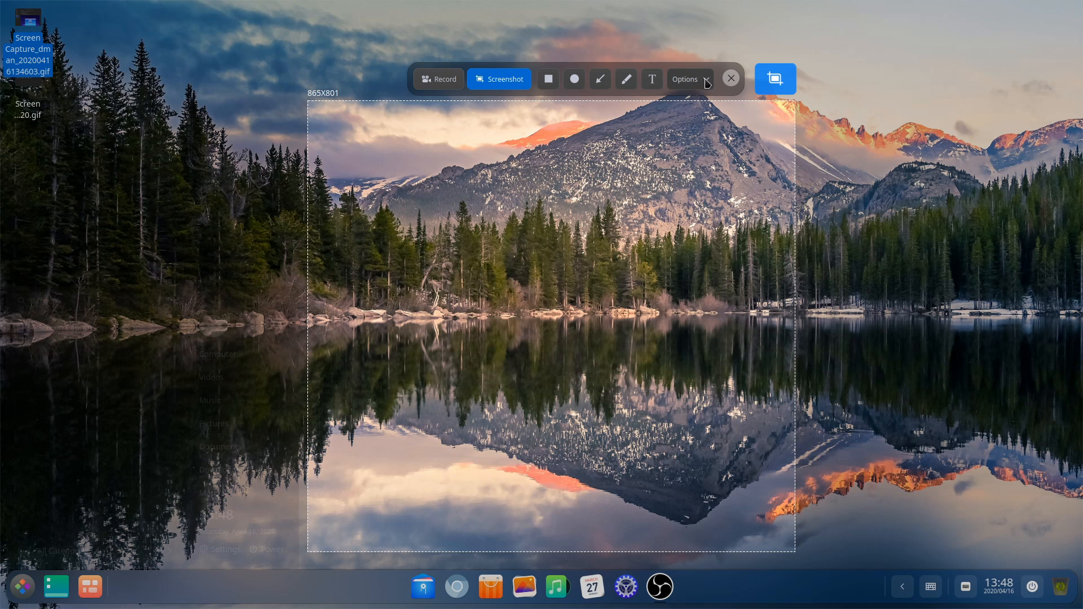
pyautogui.click(441, 79)
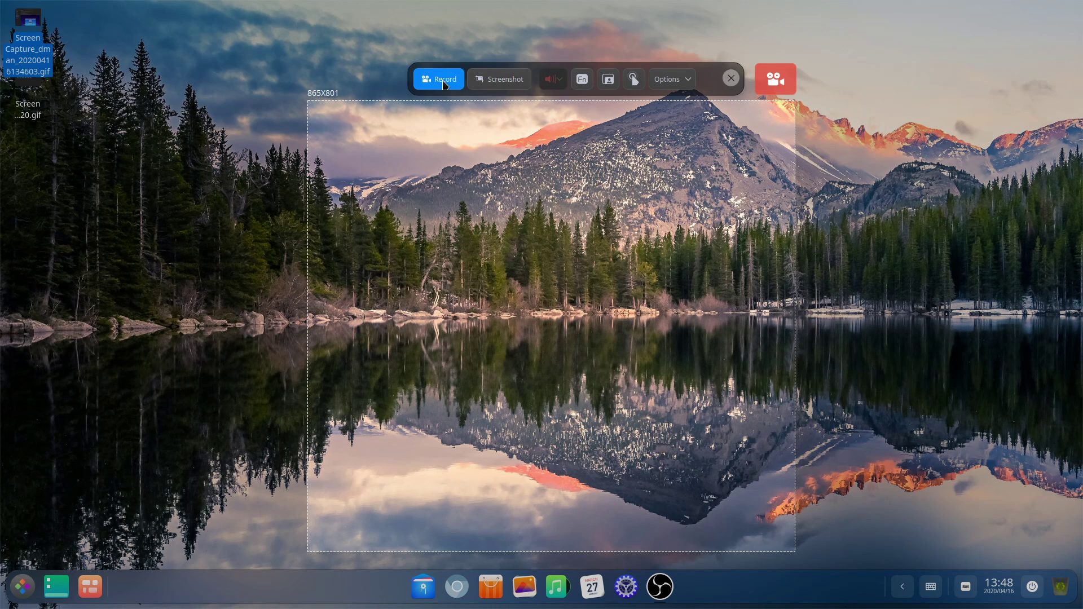
pyautogui.click(684, 84)
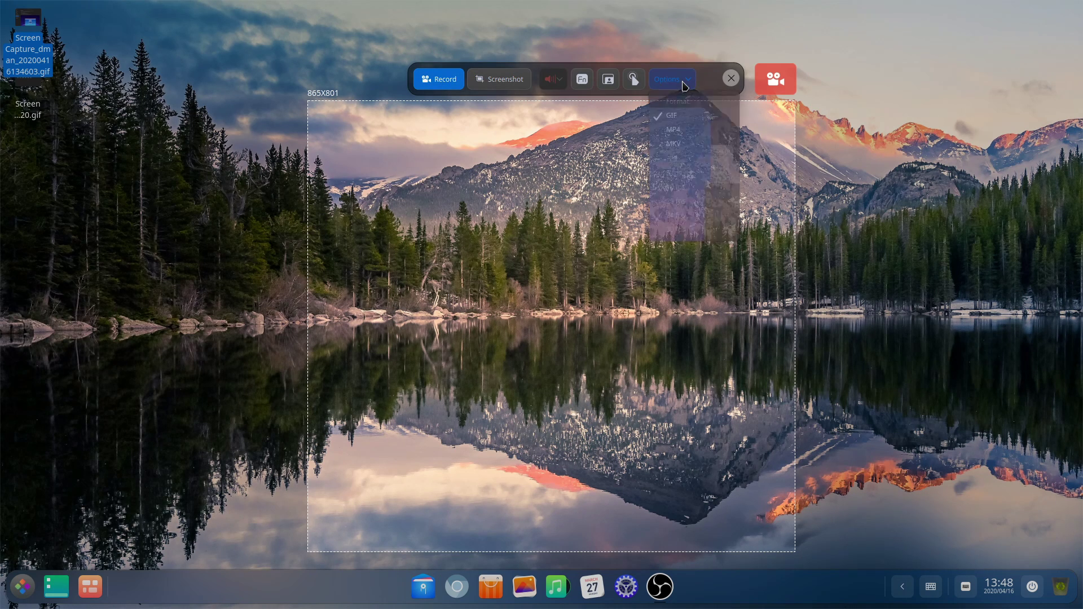
pyautogui.click(682, 133)
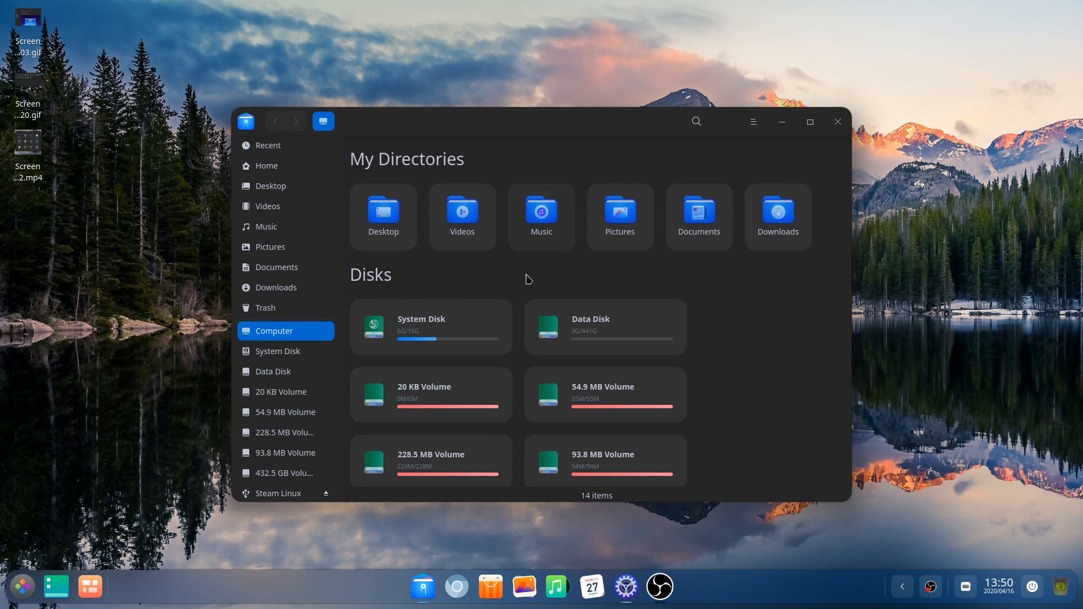
# - Launch Screen Capture and target the file-manager window for video recording
pyautogui.press('super')
pyautogui.write('screen')
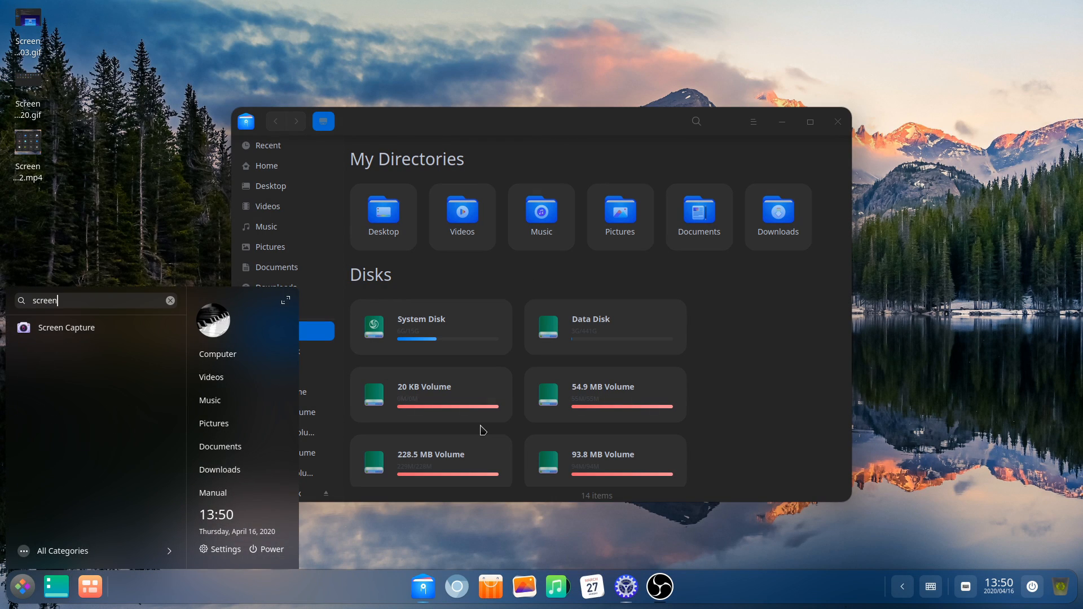
pyautogui.click(71, 330)
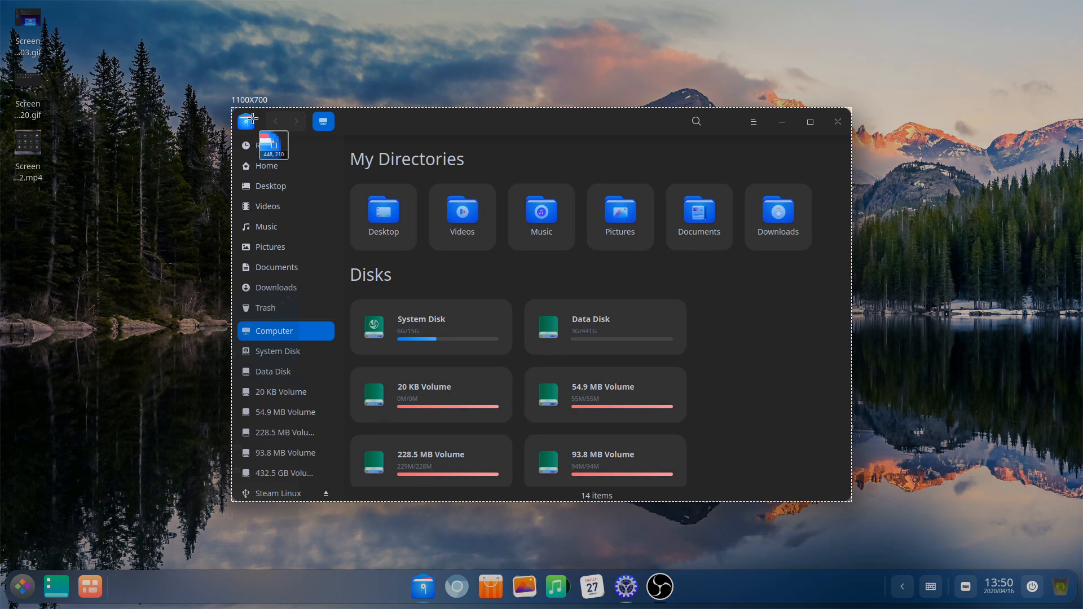
pyautogui.click(251, 120)
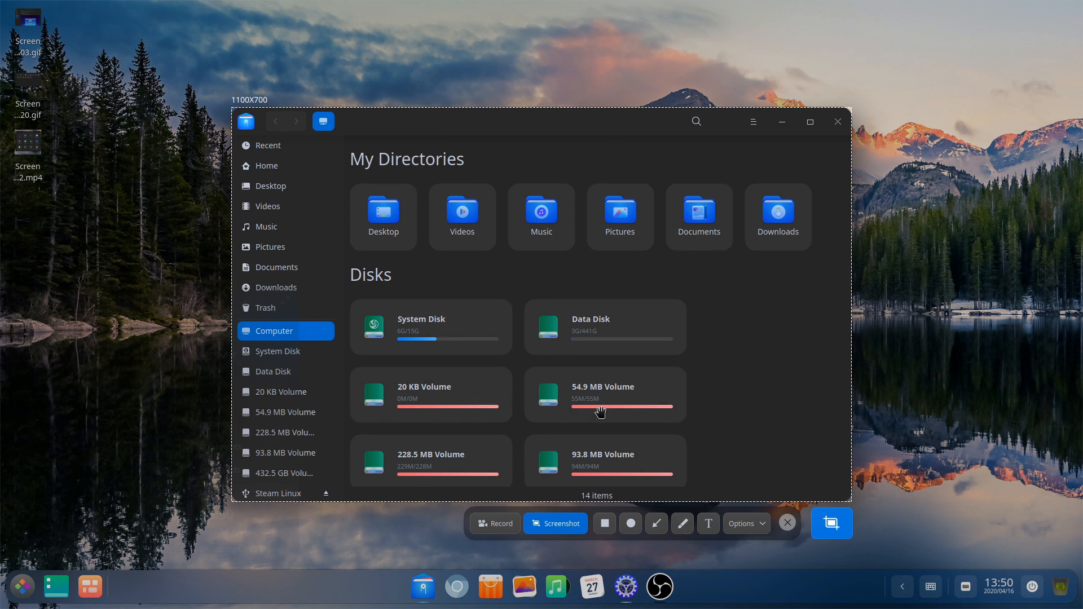
pyautogui.click(499, 527)
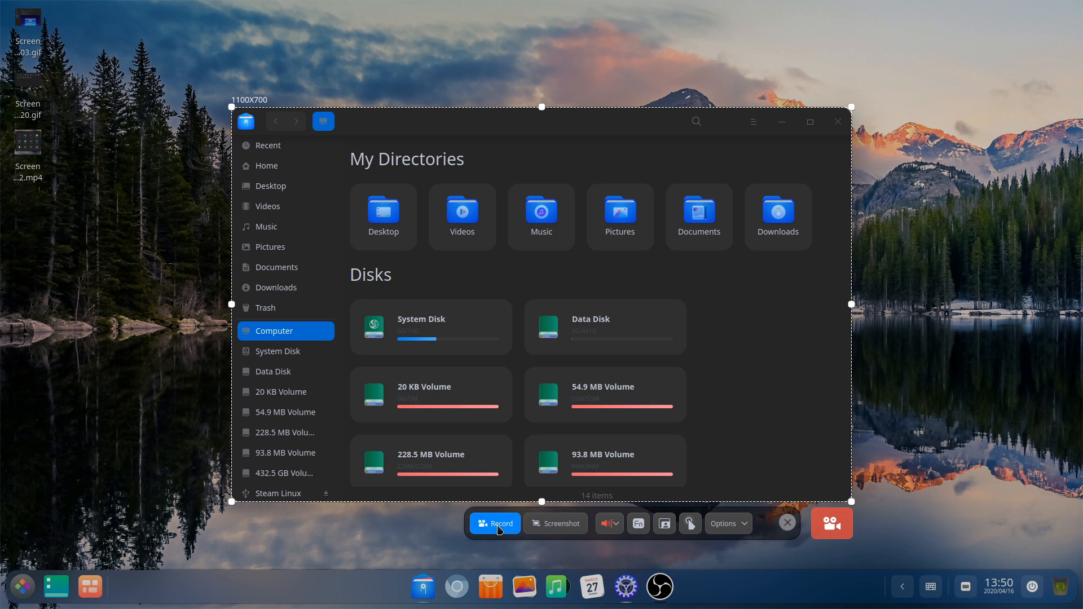
# - Turn the microphone off and the webcam overlay on for the recording
pyautogui.click(615, 525)
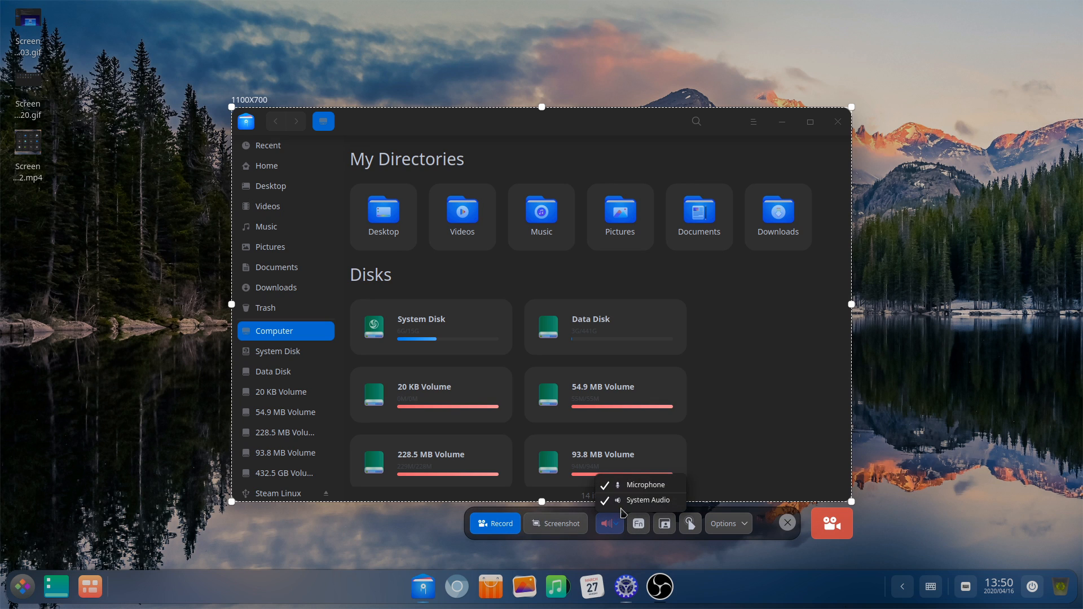
pyautogui.click(614, 523)
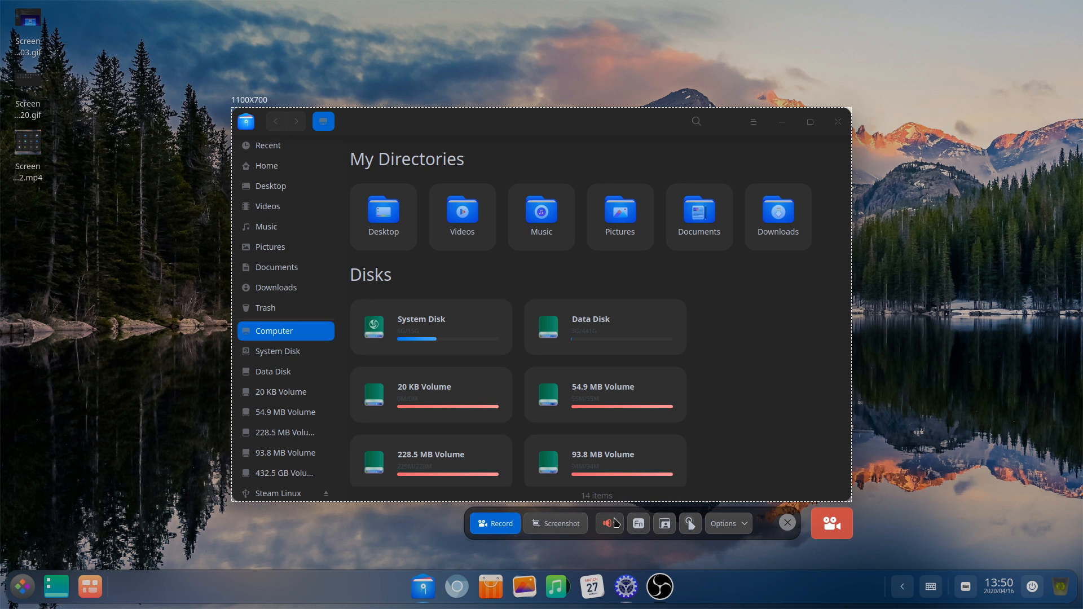
pyautogui.click(615, 524)
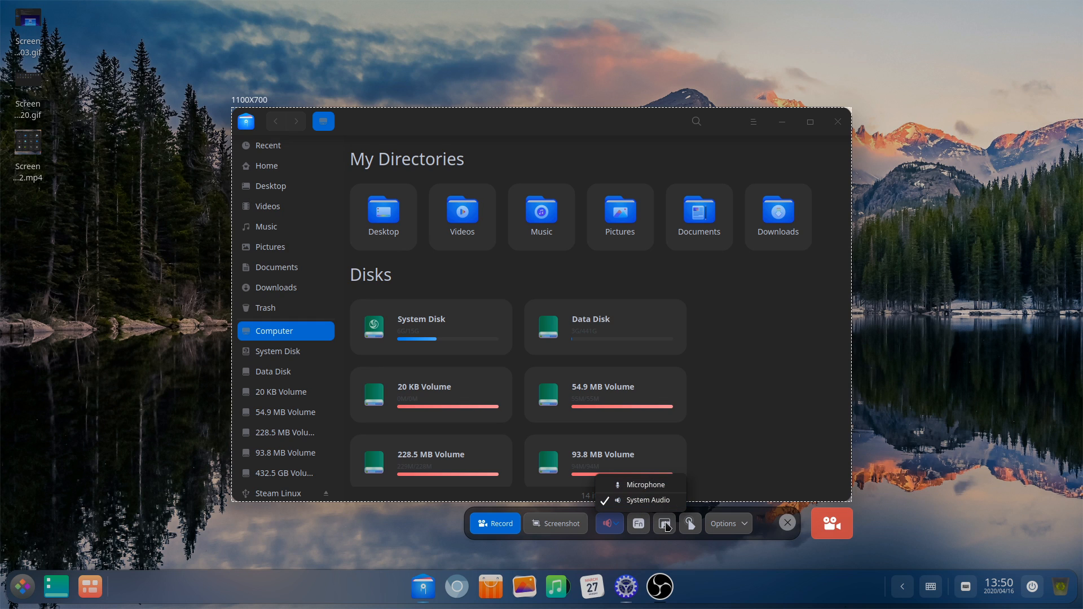
pyautogui.click(666, 527)
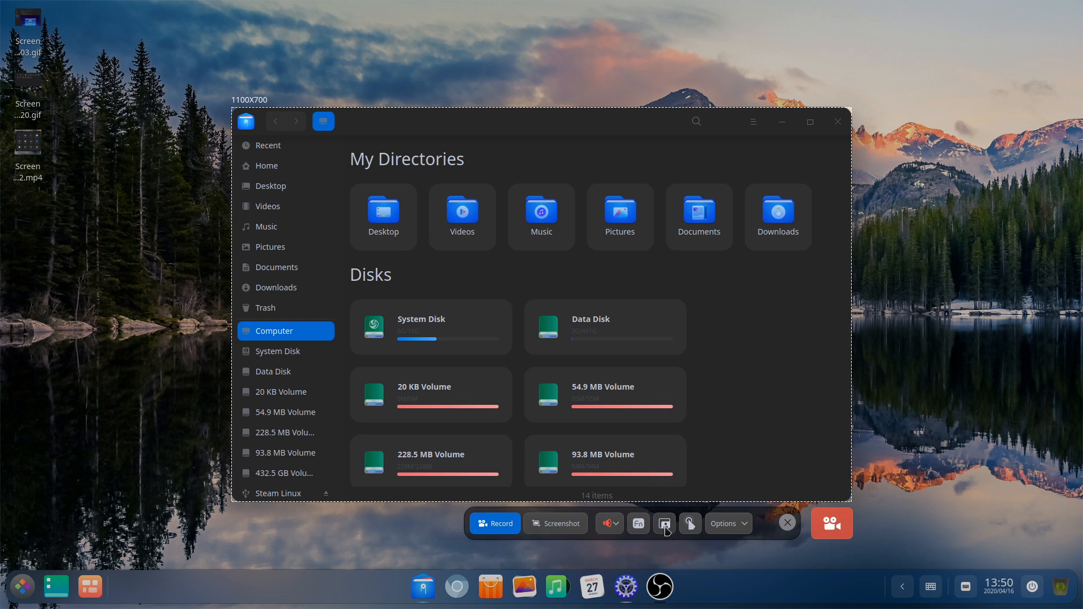
pyautogui.click(665, 528)
pyautogui.click(666, 526)
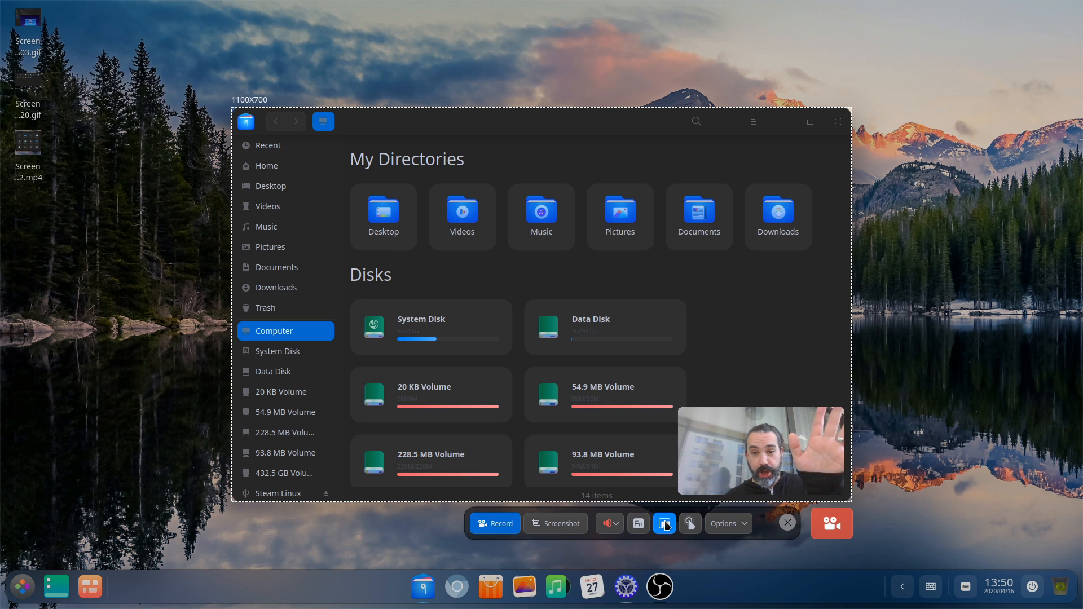
# - Review the format choices unchanged and start recording the window
pyautogui.click(728, 523)
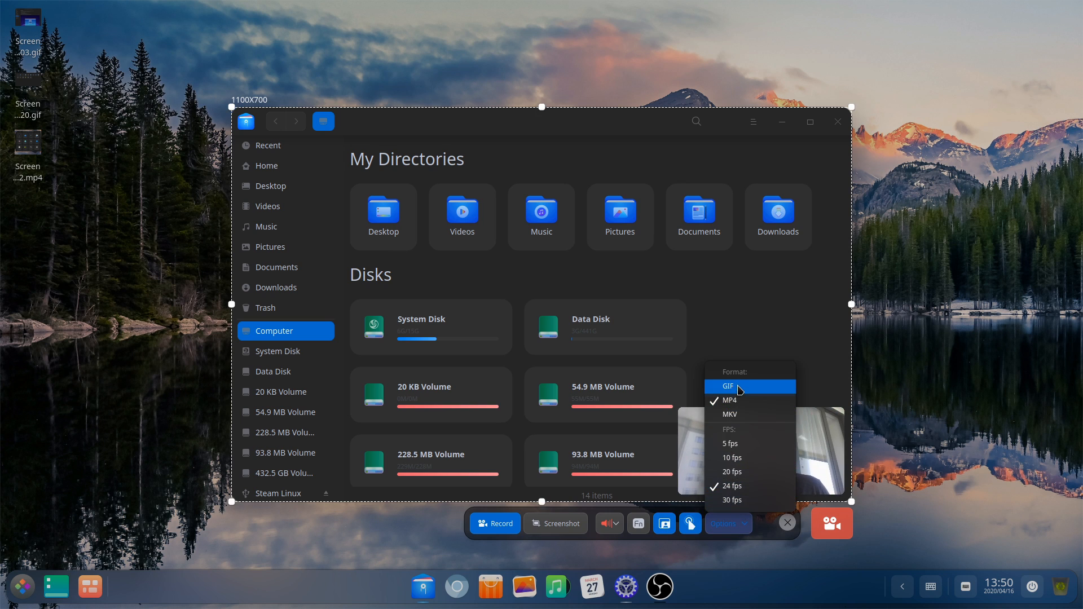
pyautogui.click(737, 500)
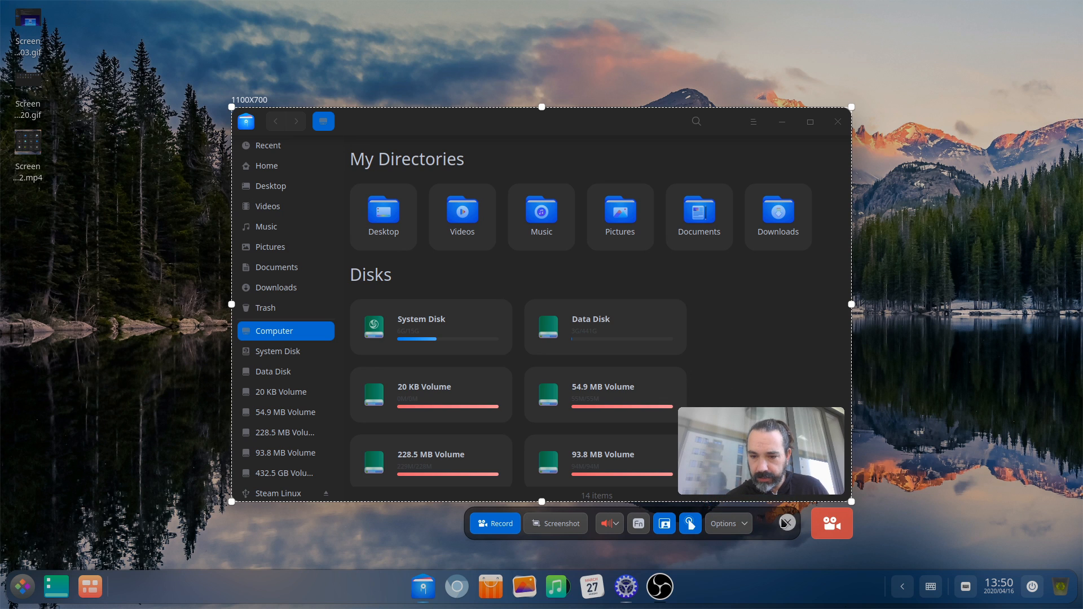
pyautogui.click(832, 524)
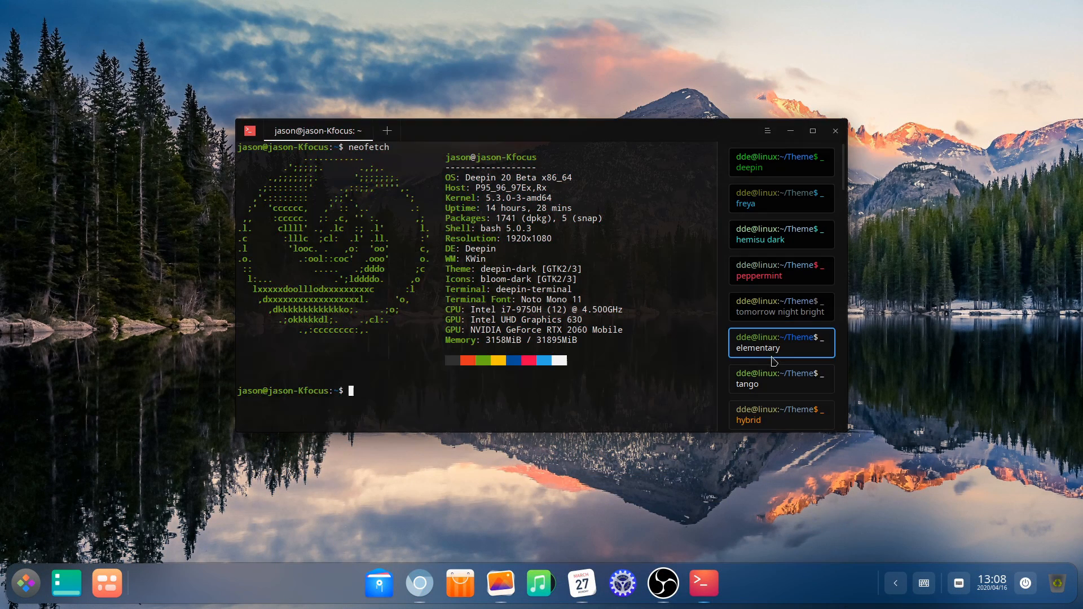
pyautogui.scroll(-5, 778, 297)
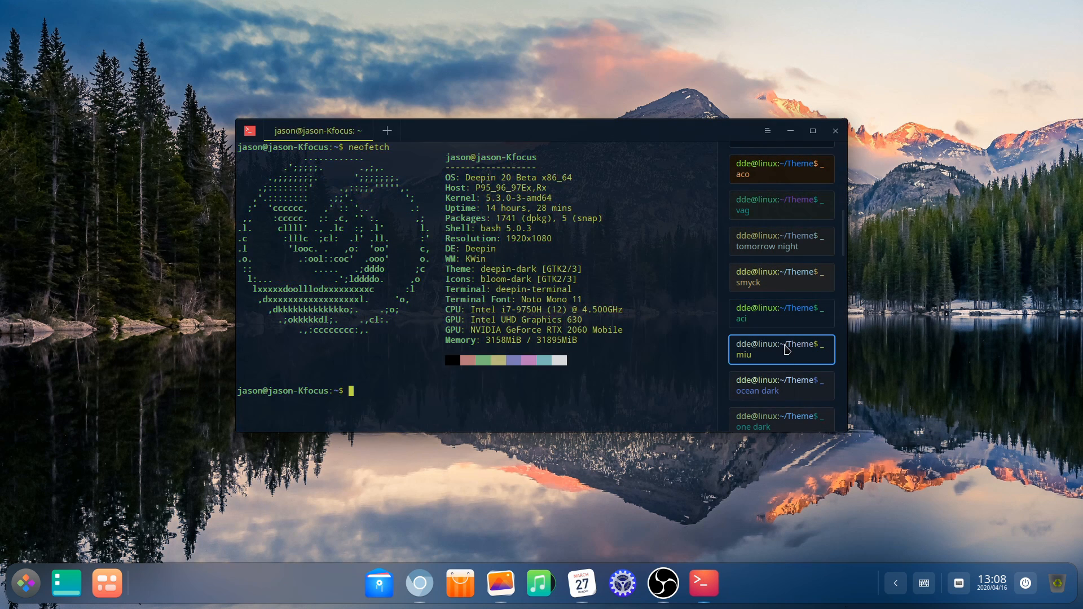
pyautogui.scroll(-3, 785, 364)
pyautogui.scroll(-1, 786, 388)
# - Maximize the terminal, split it vertically and run sudo apt update in the new pane
pyautogui.press('super+Up')
pyautogui.rightClick(612, 208)
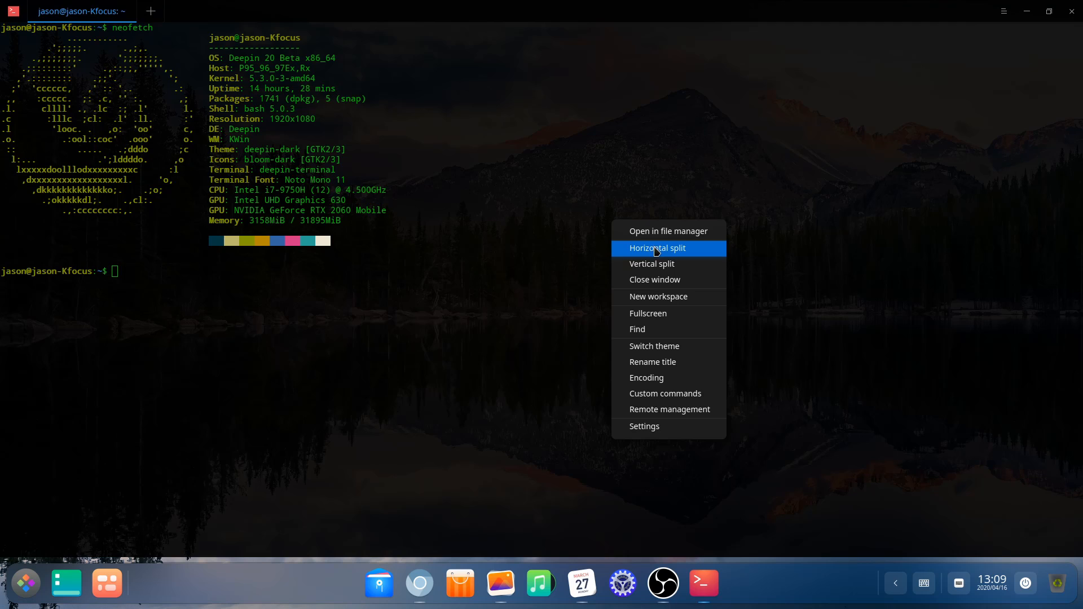
pyautogui.click(658, 264)
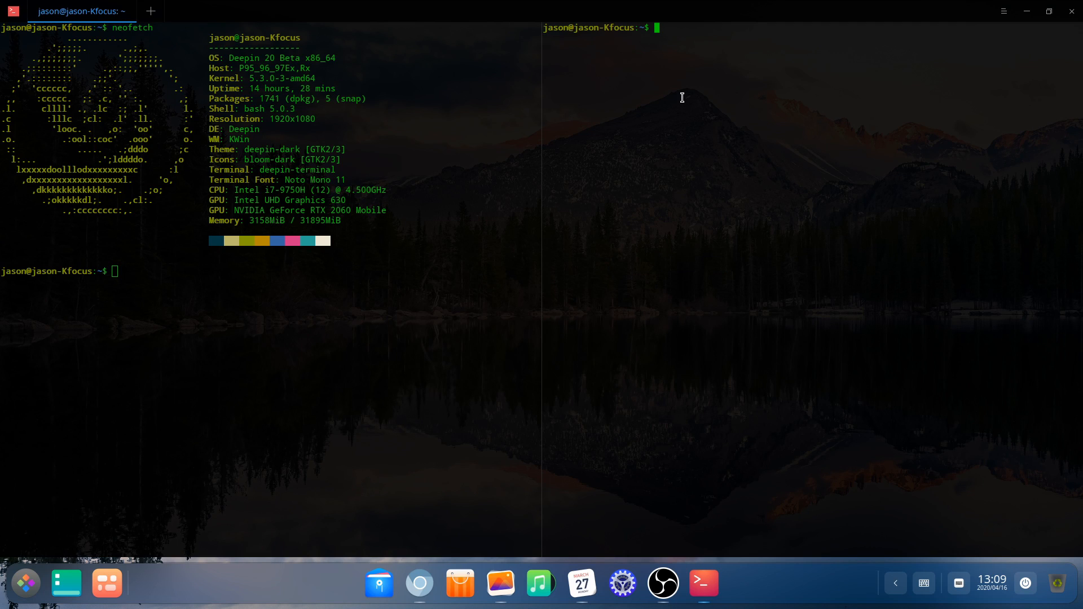
pyautogui.write('sudo apt update')
pyautogui.press('Return')
# - Close the split pane and drag the single terminal to snap on the left half
pyautogui.rightClick(612, 270)
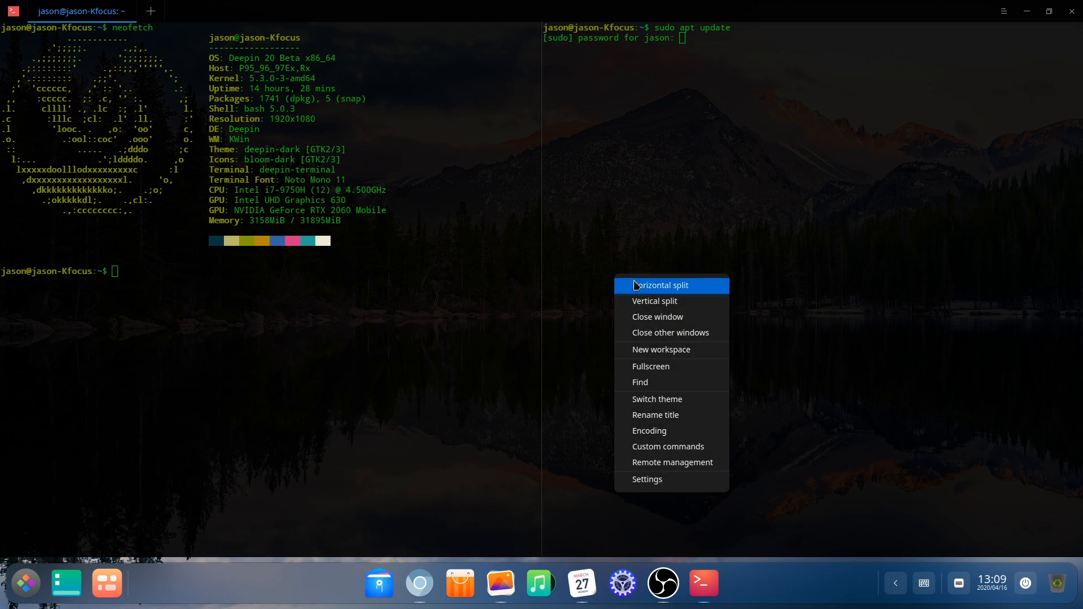
pyautogui.click(648, 314)
pyautogui.moveTo(718, 2); pyautogui.dragTo(727, 31)
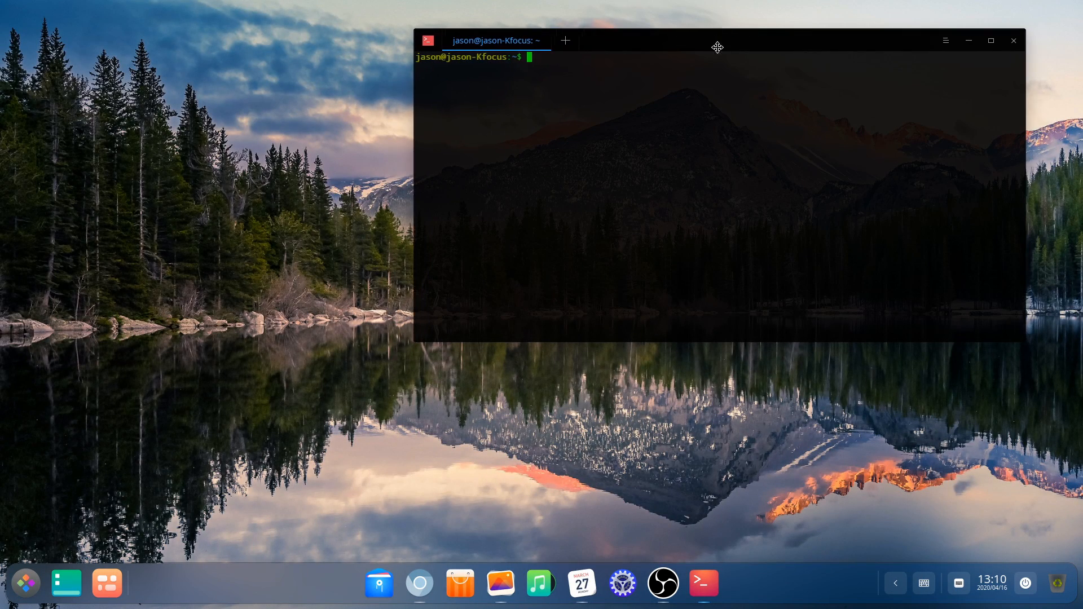
pyautogui.moveTo(720, 29)
pyautogui.mouseDown()
pyautogui.moveTo(729, 132)
pyautogui.moveTo(1081, 28)
pyautogui.mouseUp()
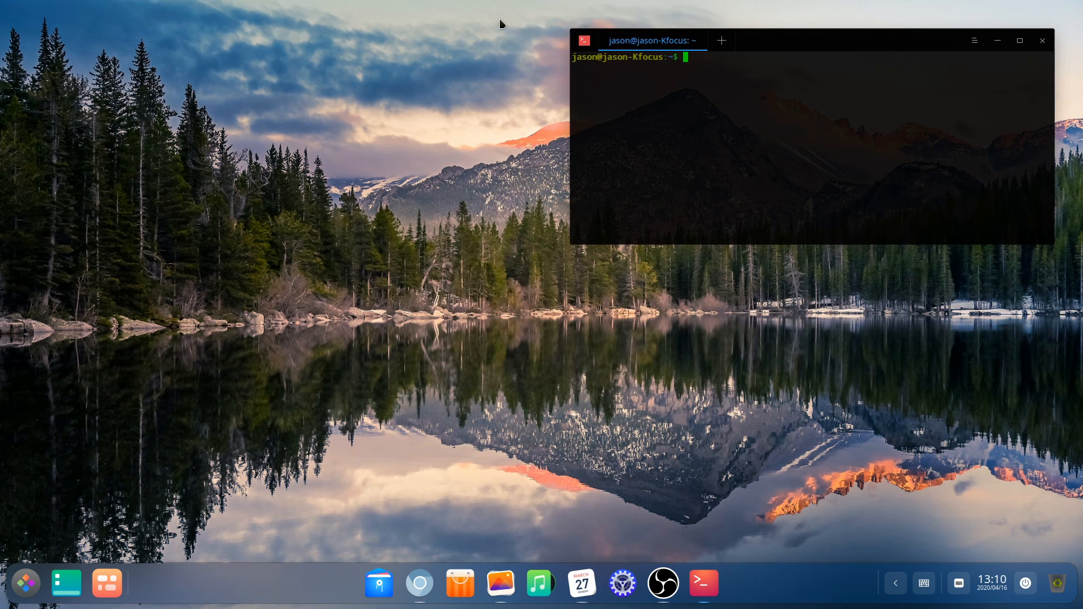
pyautogui.moveTo(815, 42); pyautogui.dragTo(2, 370)
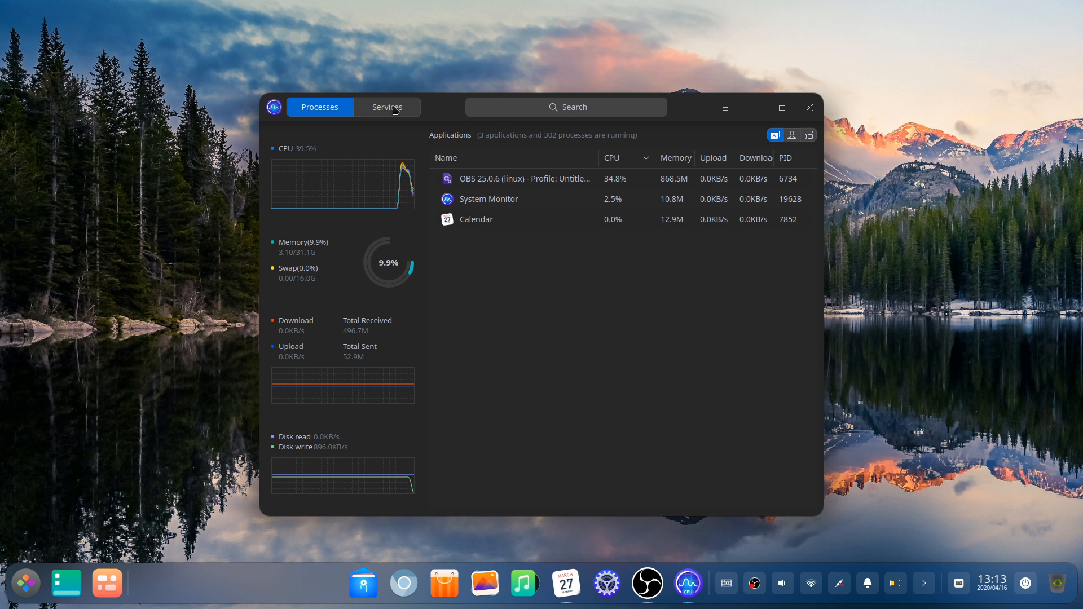
# - Switch System Monitor to the My processes view showing all user processes
pyautogui.click(792, 136)
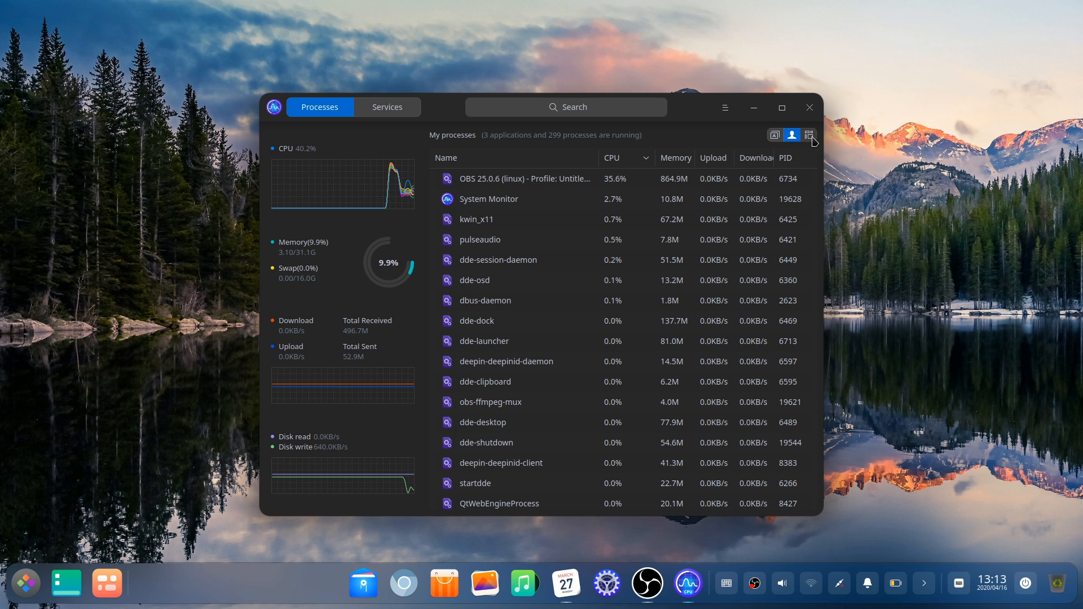
pyautogui.write('stea')
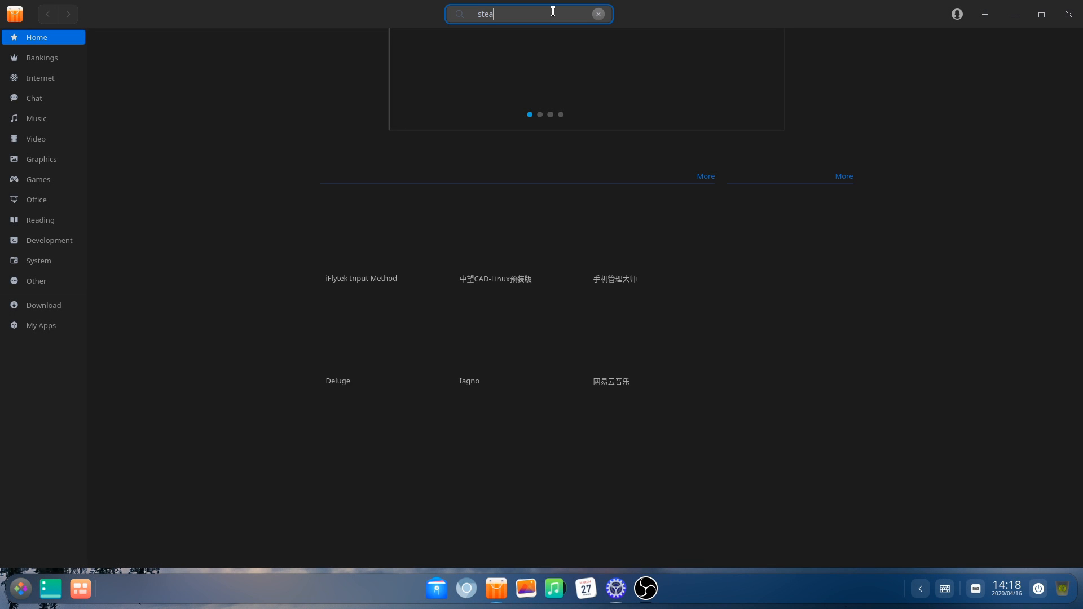
pyautogui.write('m')
# - Search the App Store for steam, then for obs studio, finding nothing
pyautogui.press('Return')
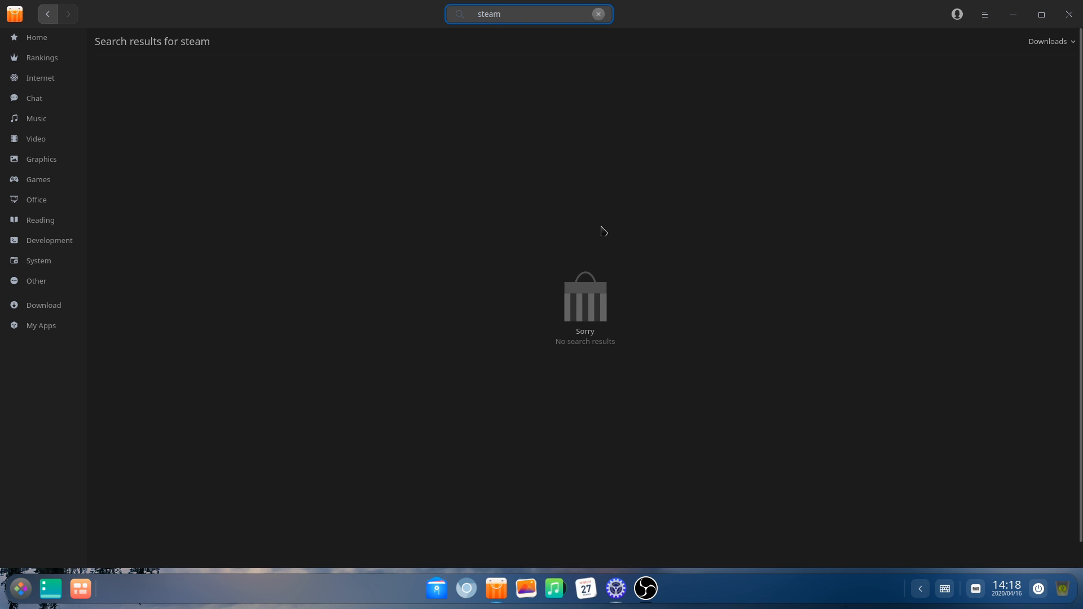
pyautogui.click(522, 15)
pyautogui.write('ob')
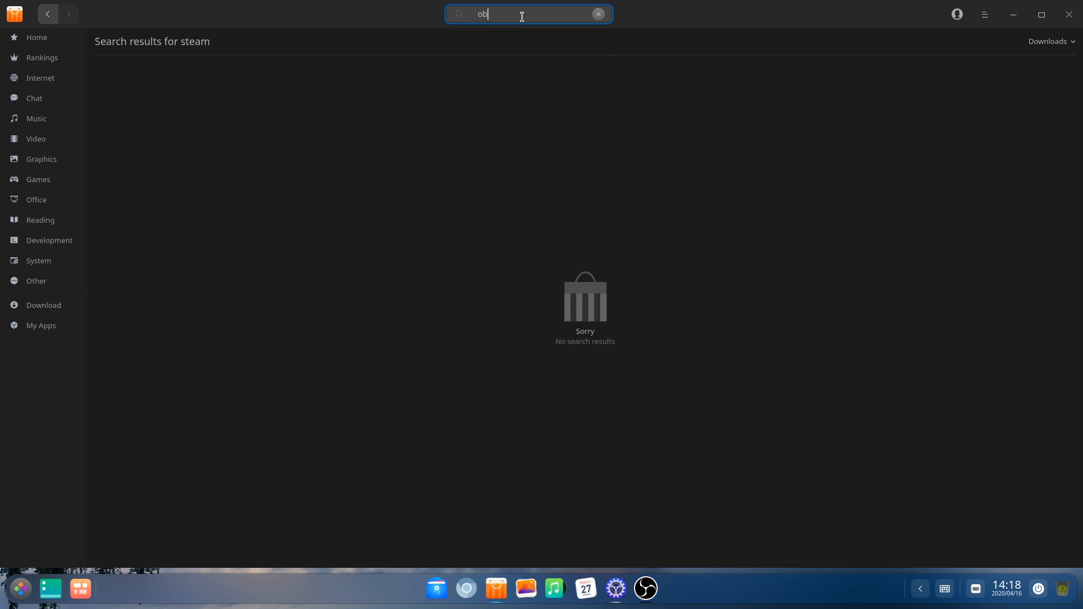
pyautogui.write('s studio')
pyautogui.press('Return')
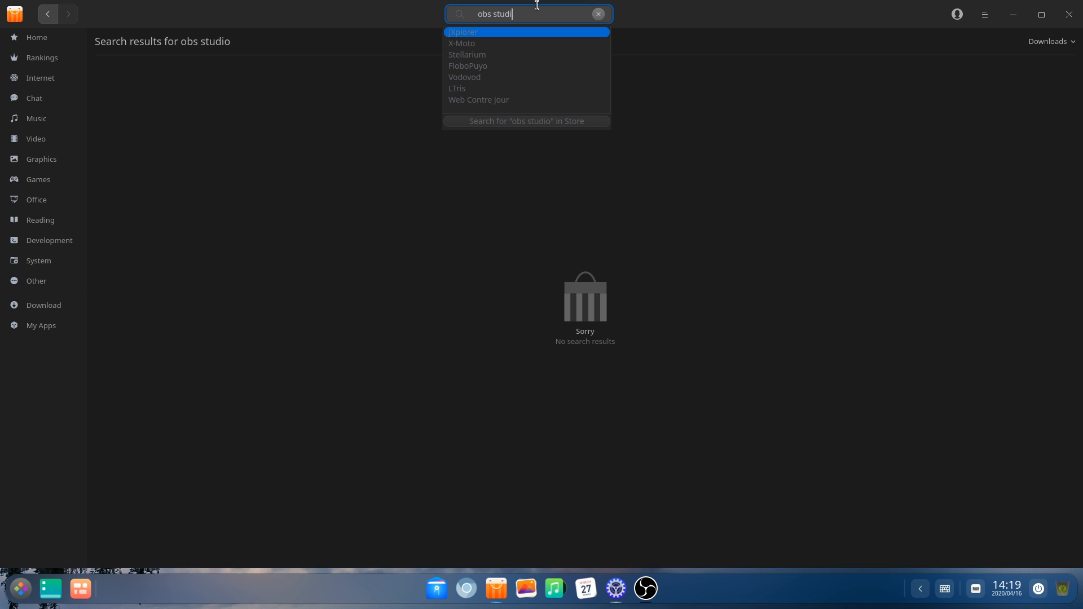
# - Clear the search and look for kdenlive, again with no results
pyautogui.hotkey('ctrl', 'a')
pyautogui.press('BackSpace')
pyautogui.write('kdenlive')
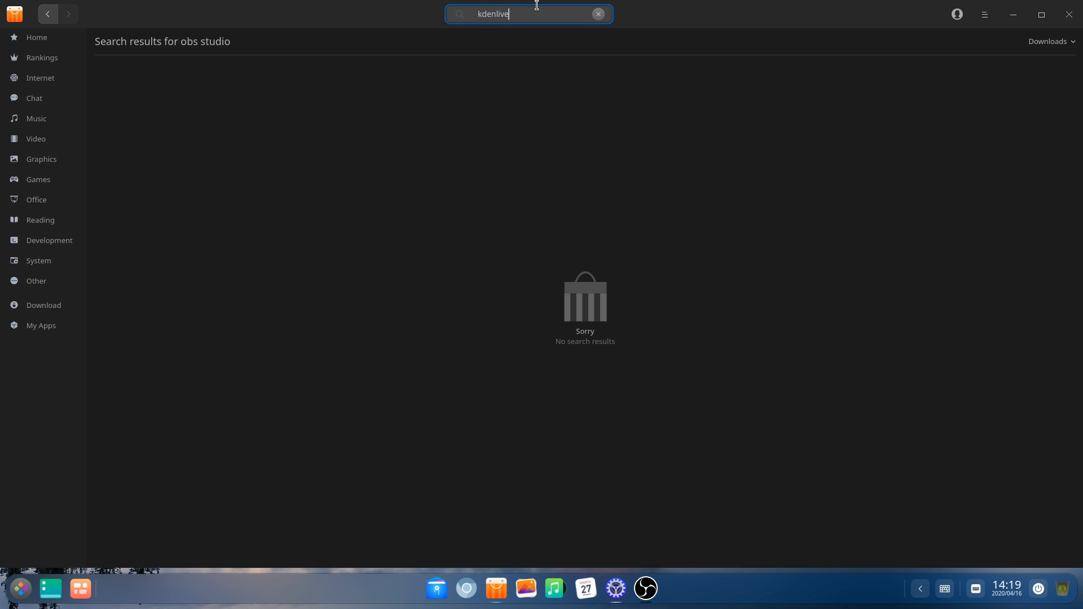
pyautogui.press('Return')
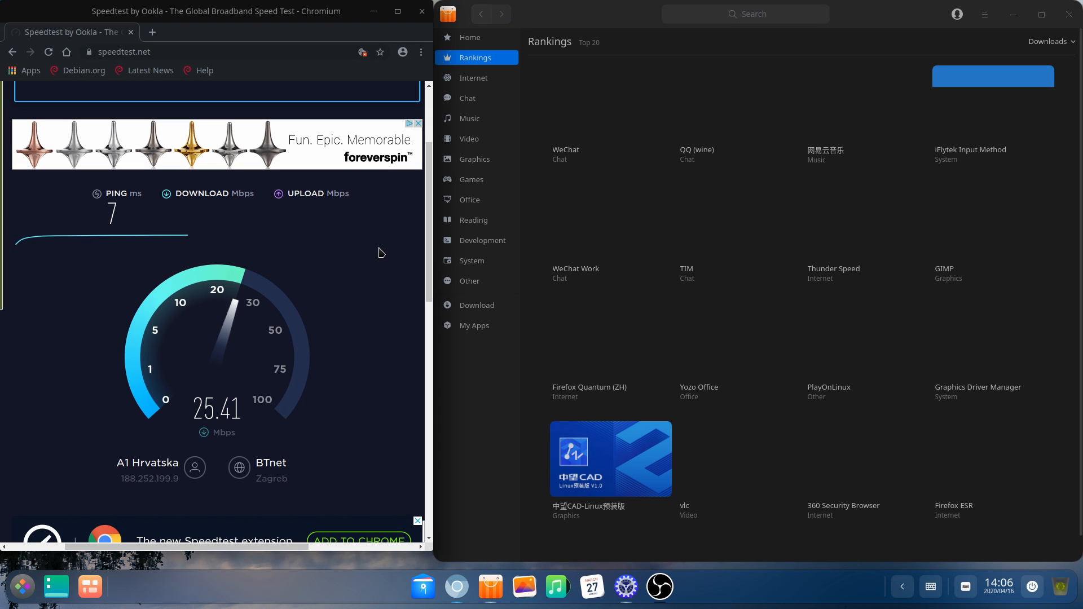
# - Browse the Internet app category, then choose the Bumblebee Solution driver and apply it
pyautogui.click(483, 84)
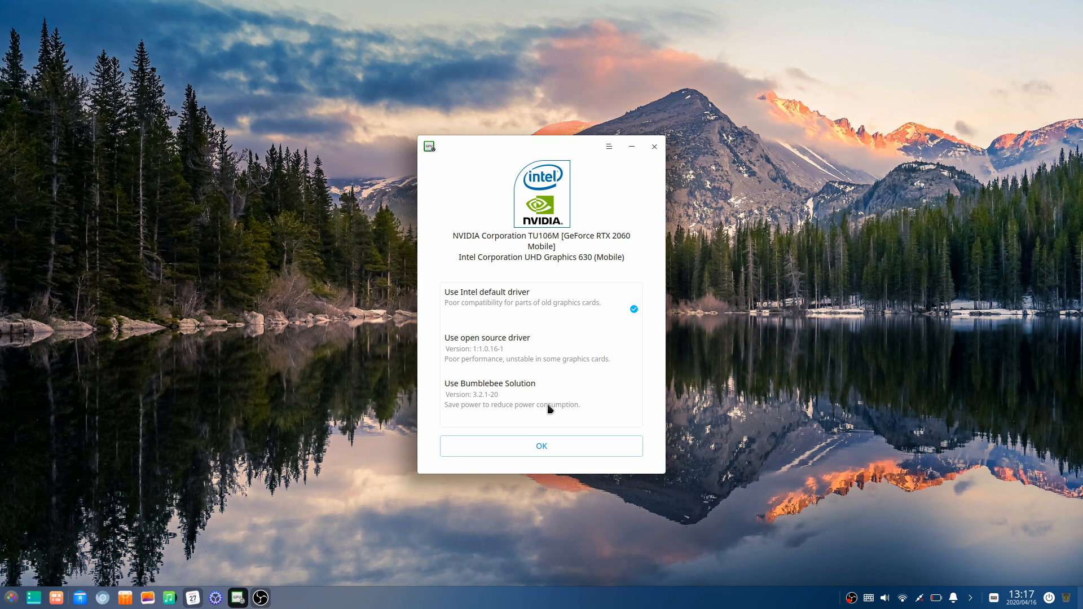
pyautogui.click(549, 409)
pyautogui.click(548, 439)
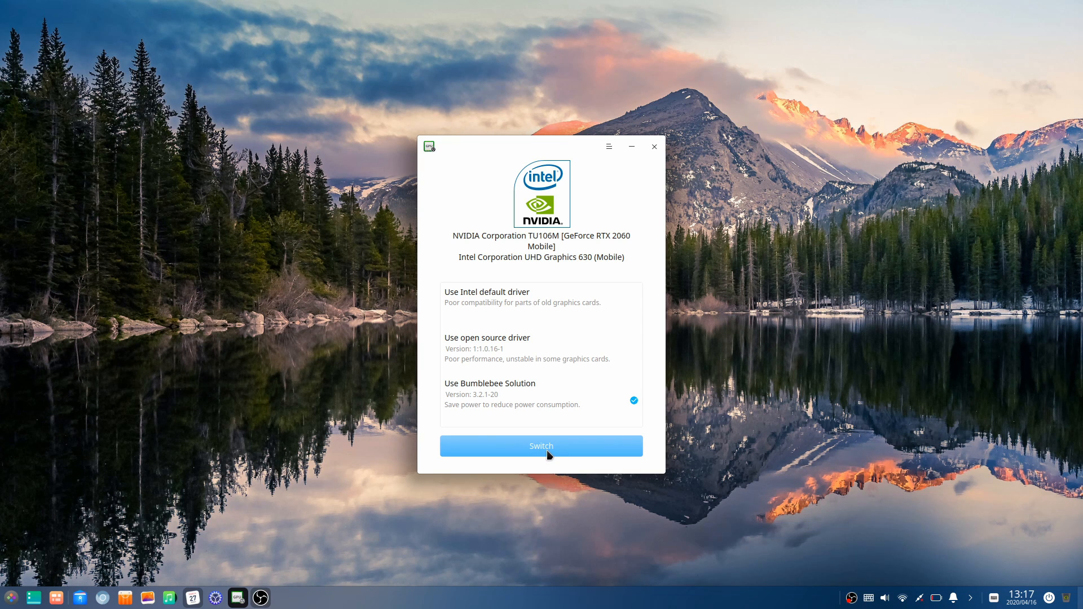
# - Authorise the Bumblebee driver switch with the password and dismiss the 'switch failed' message
pyautogui.click(548, 455)
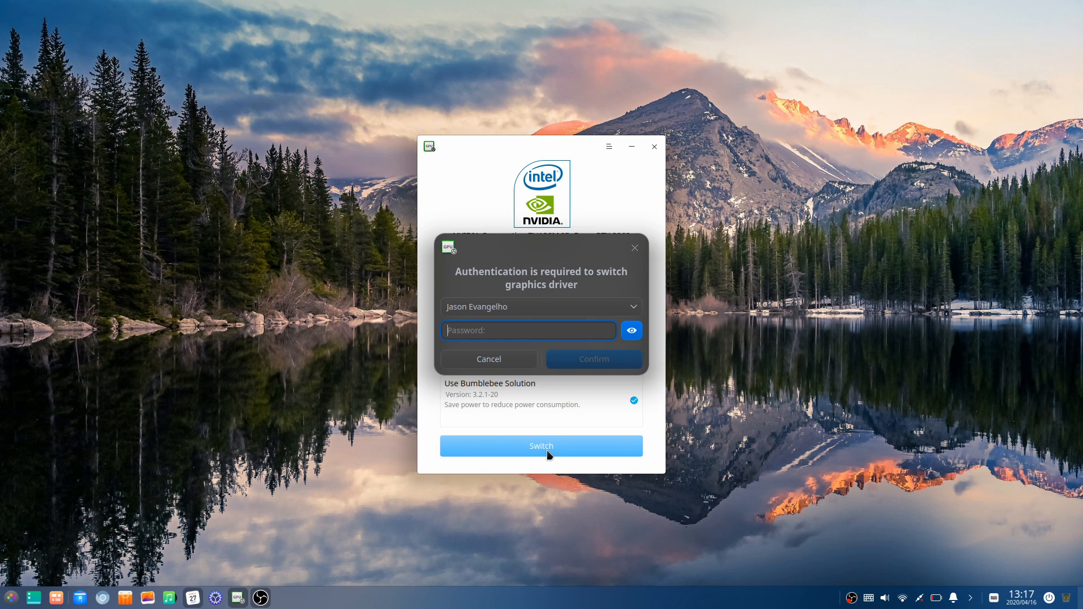
pyautogui.write('*********')
pyautogui.press('Return')
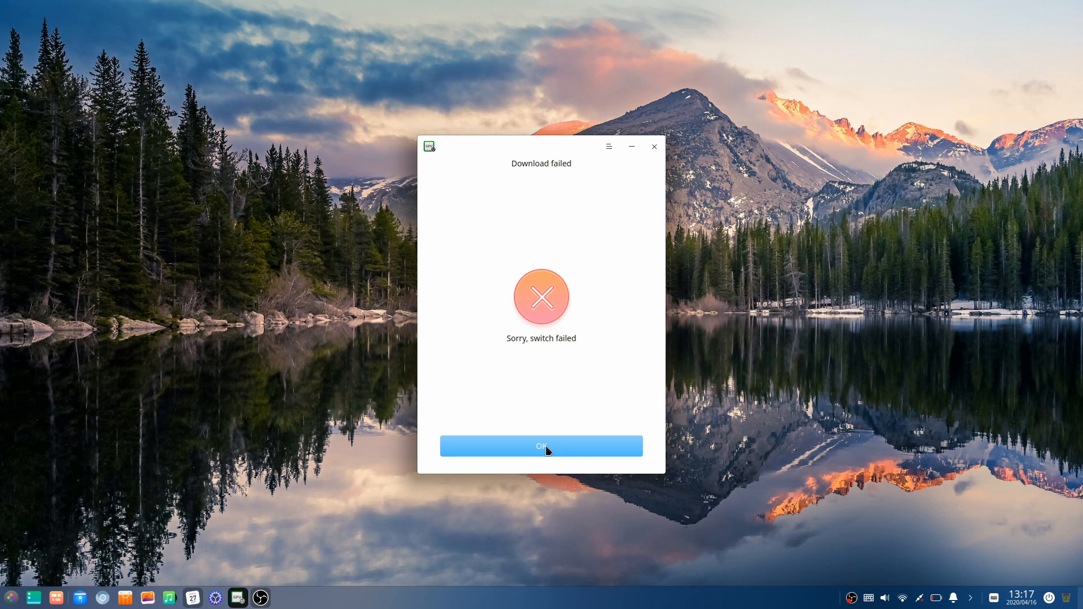
pyautogui.click(546, 447)
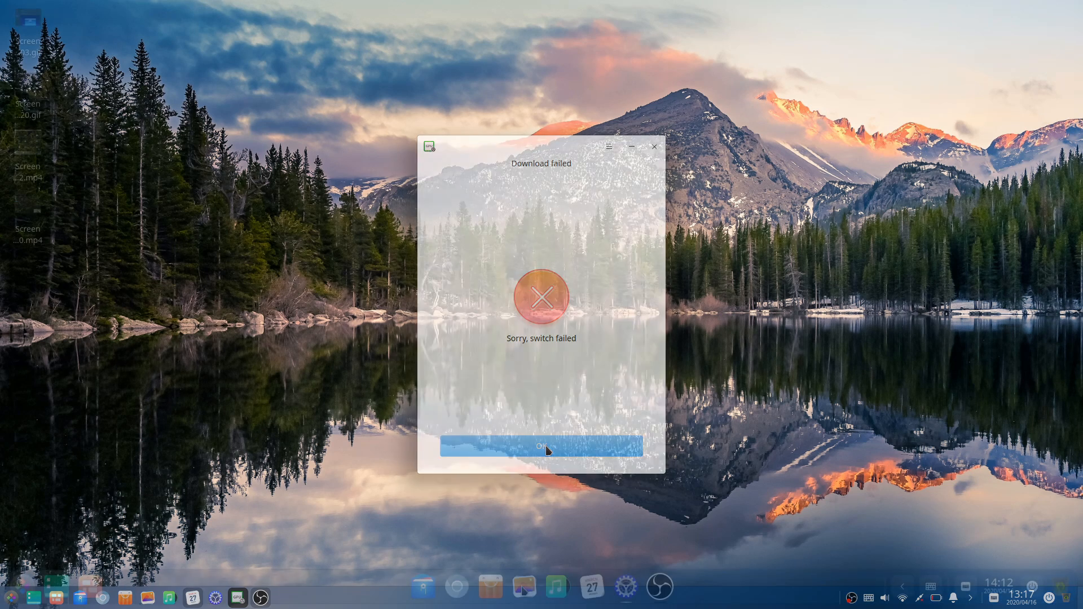
# - Enlarge Deepin Album's thumbnails, view the Albums tab, then launch the system Manual
pyautogui.click(525, 586)
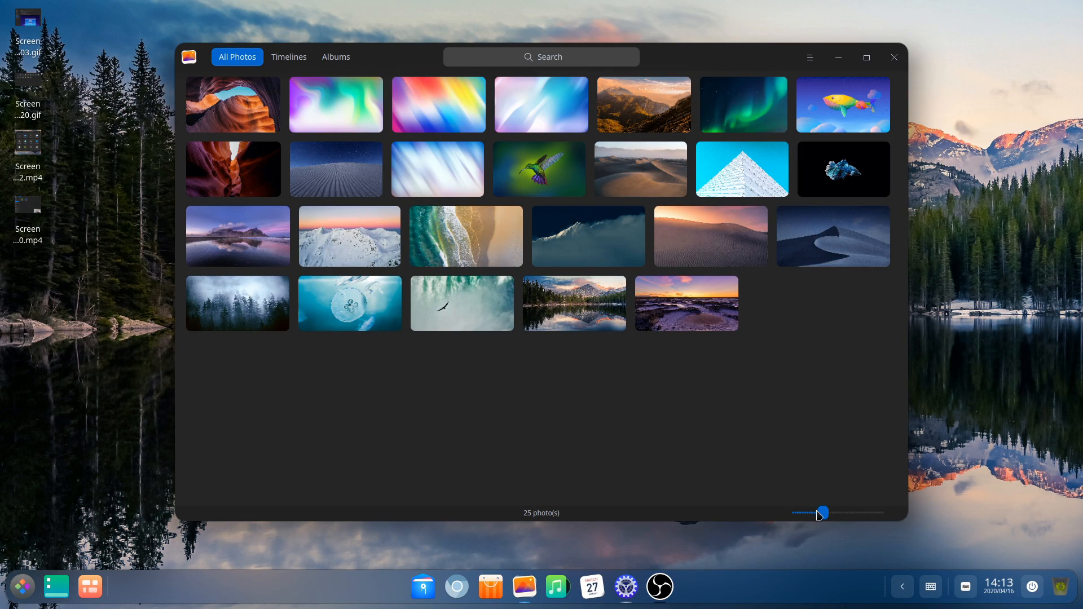
pyautogui.moveTo(823, 514); pyautogui.dragTo(834, 514)
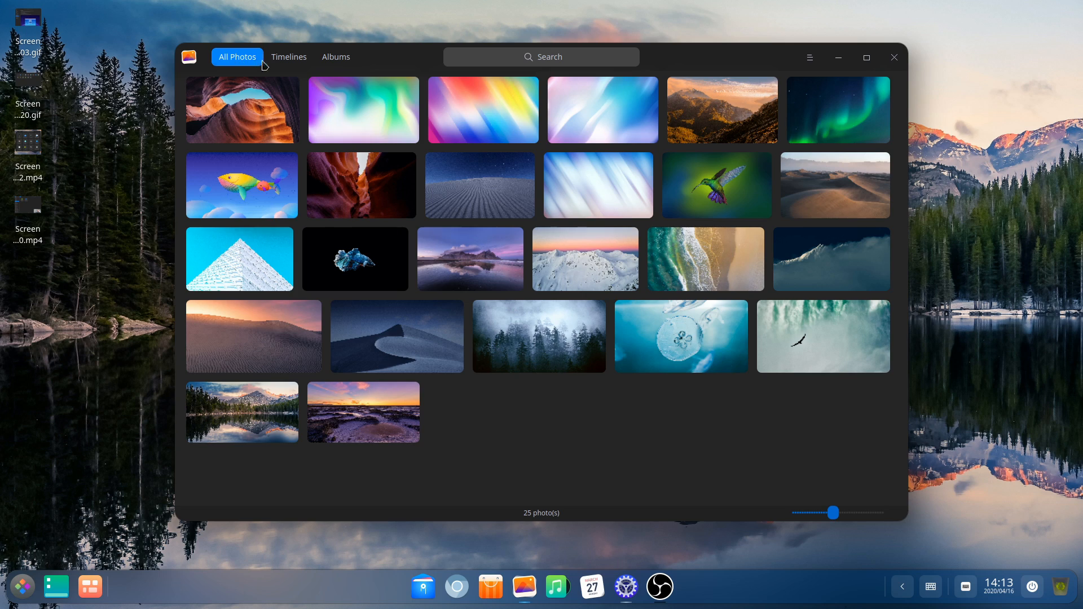
pyautogui.click(338, 58)
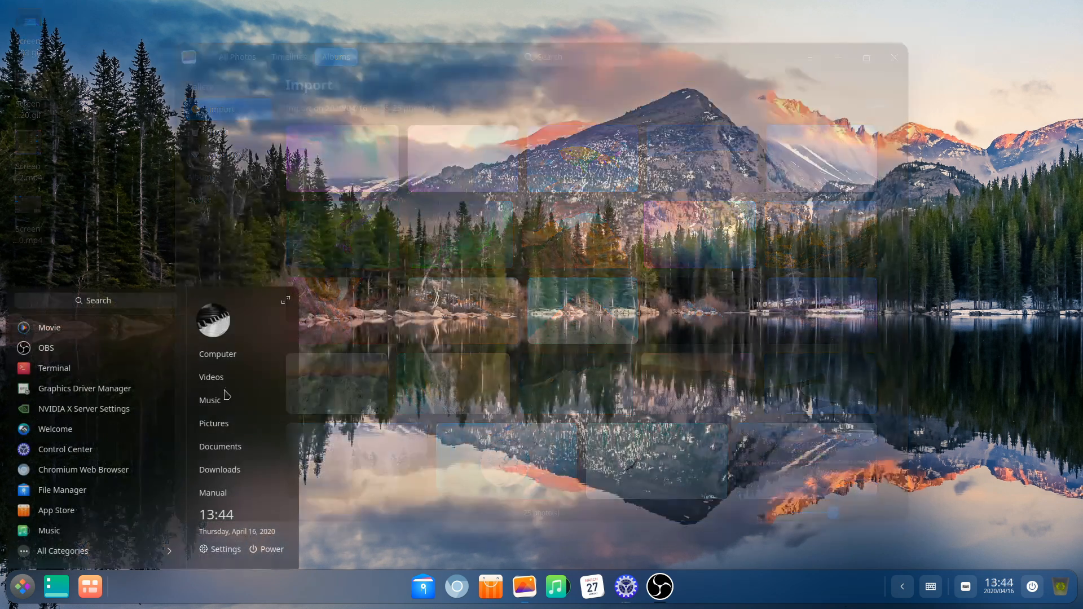
pyautogui.click(222, 500)
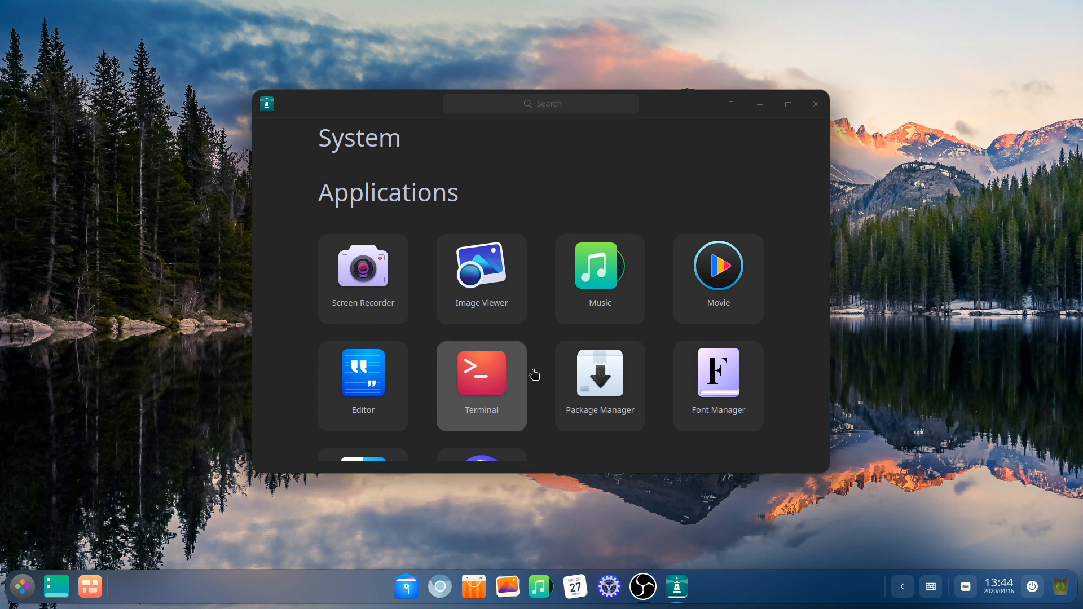
# - Read the Terminal guide in Deepin Manual, then preview the Boot up sound effect in Control Center
pyautogui.click(485, 380)
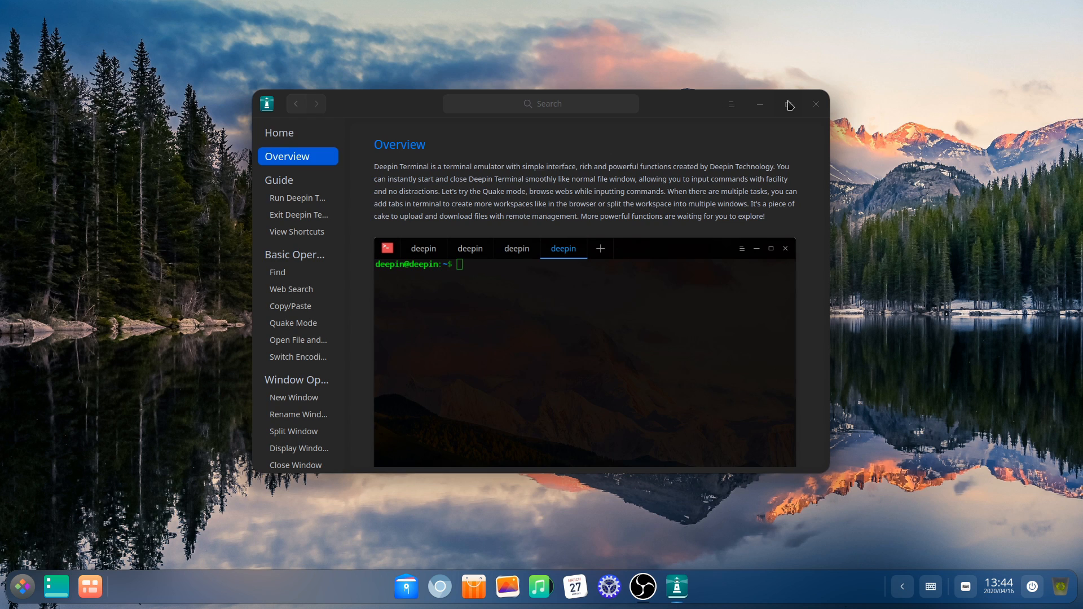
pyautogui.scroll(-3, 611, 286)
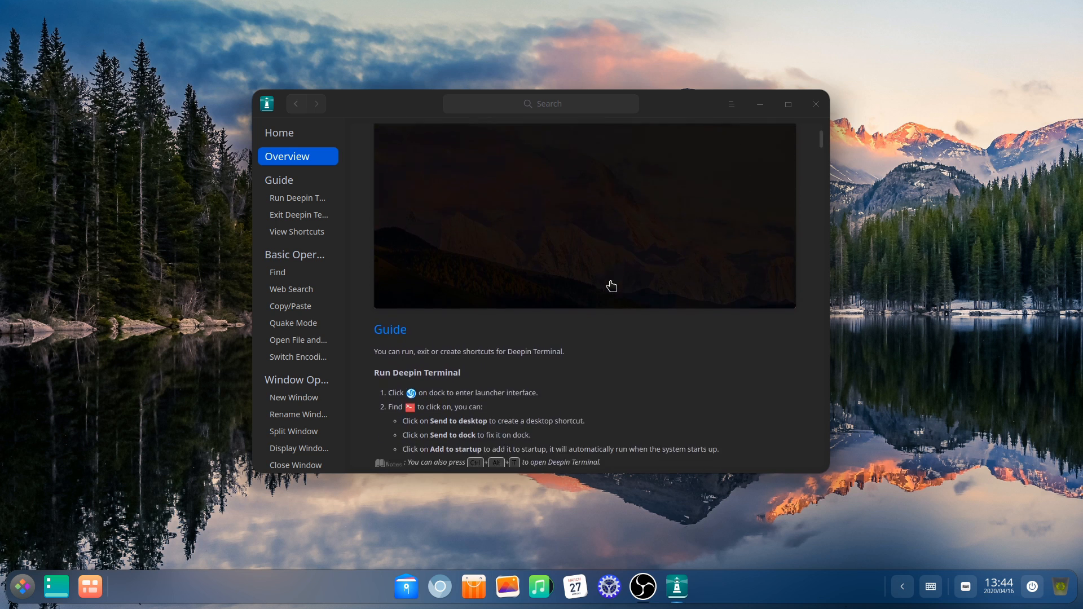
pyautogui.scroll(-2, 611, 286)
pyautogui.scroll(-1, 611, 286)
pyautogui.scroll(-1, 612, 286)
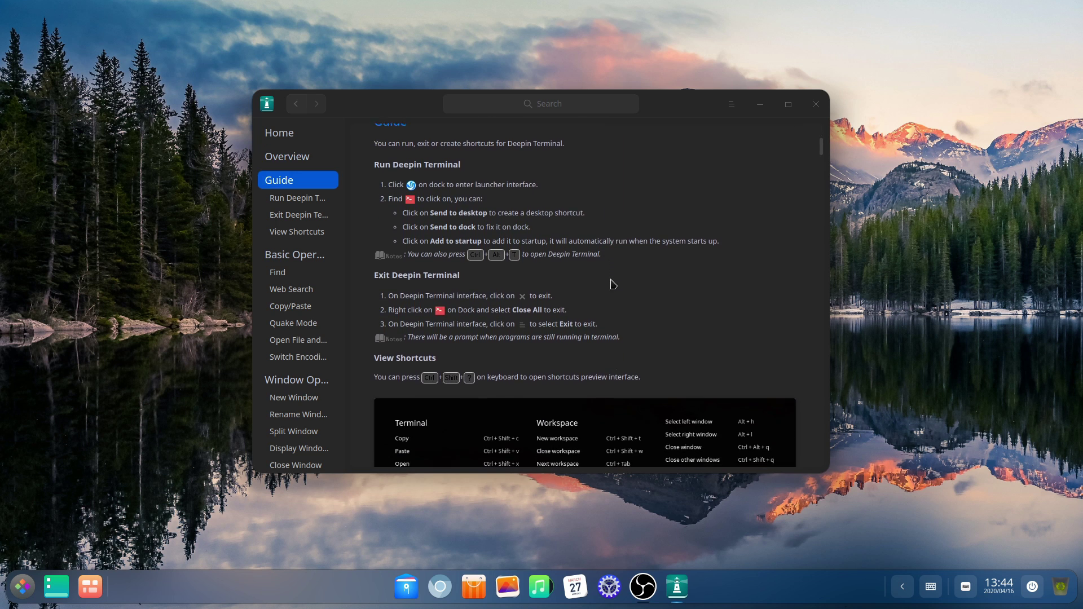
pyautogui.scroll(-1, 611, 285)
pyautogui.scroll(-1, 611, 285)
pyautogui.scroll(-2, 611, 284)
pyautogui.scroll(-2, 611, 284)
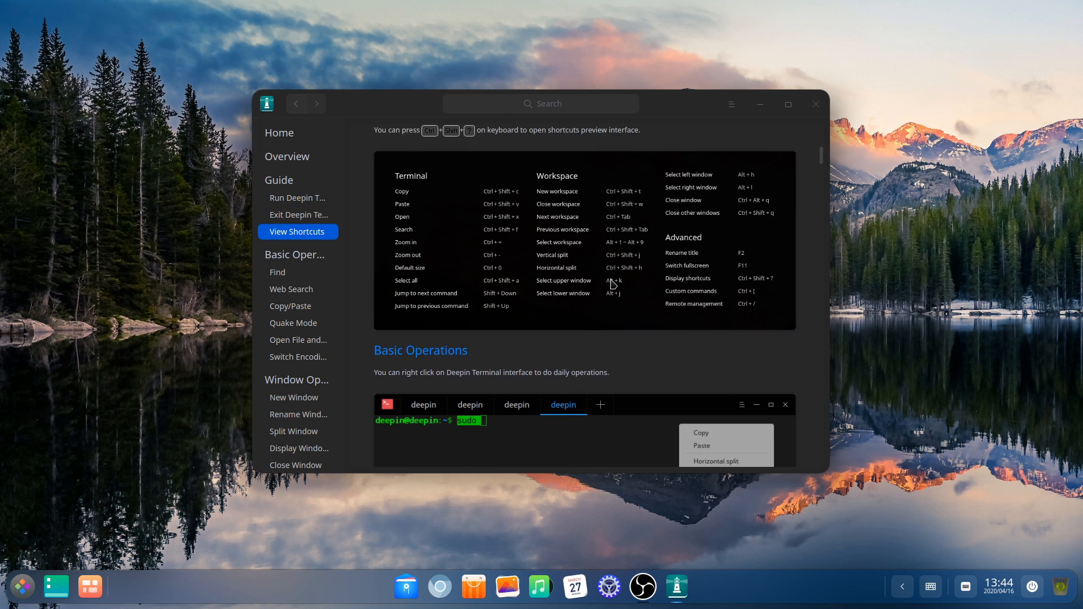
pyautogui.scroll(-2, 612, 284)
pyautogui.scroll(-2, 611, 285)
pyautogui.scroll(-2, 611, 285)
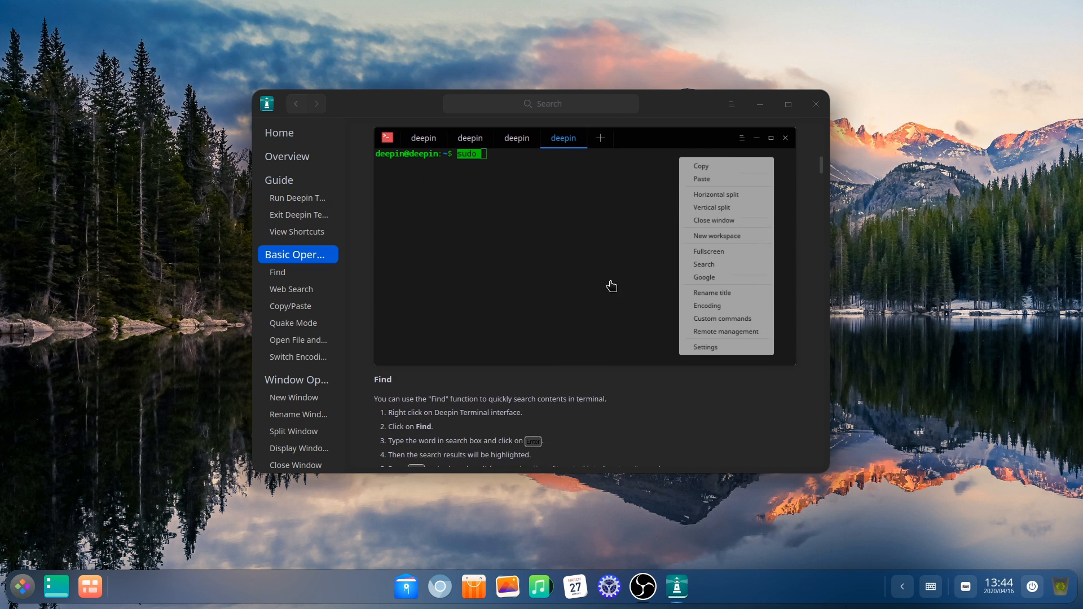
pyautogui.scroll(-2, 611, 286)
pyautogui.scroll(-2, 612, 286)
pyautogui.scroll(-2, 611, 286)
pyautogui.scroll(-3, 611, 286)
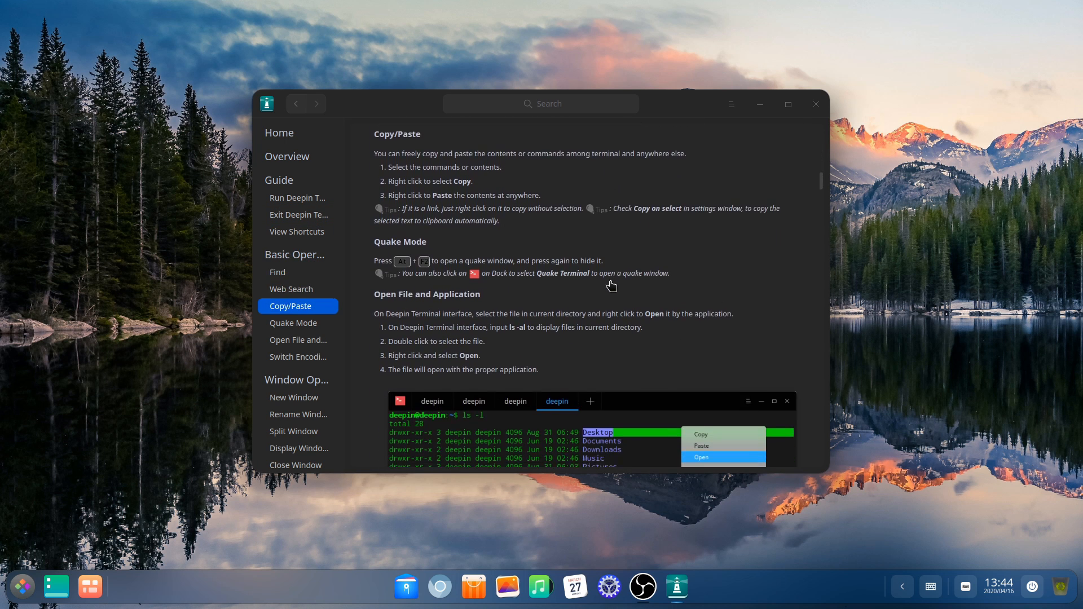
pyautogui.scroll(-1, 611, 287)
pyautogui.scroll(-1, 610, 288)
pyautogui.scroll(-1, 611, 286)
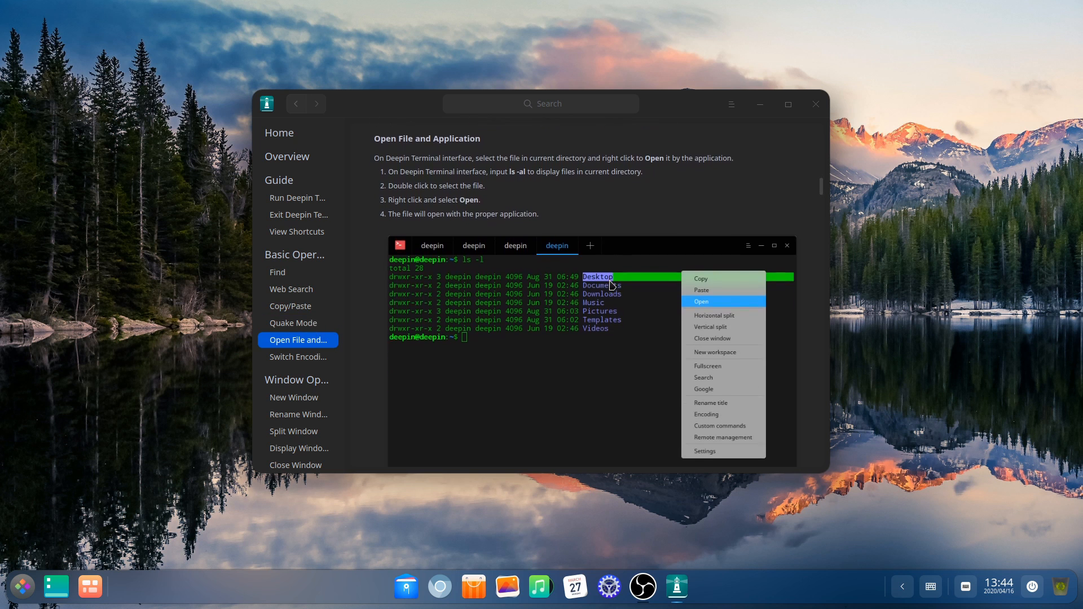
pyautogui.scroll(-1, 611, 286)
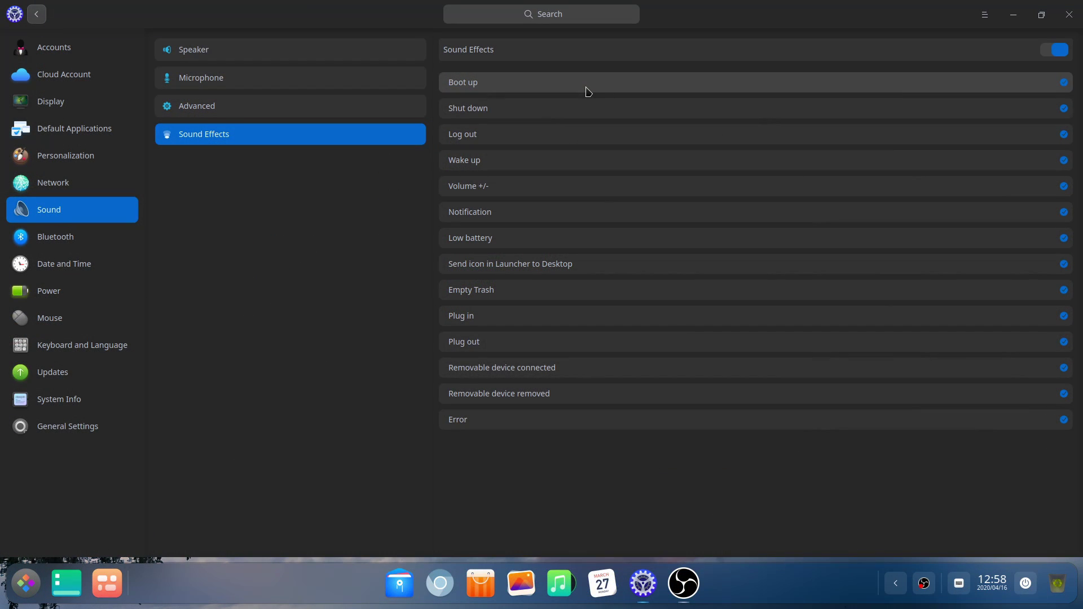
pyautogui.click(586, 90)
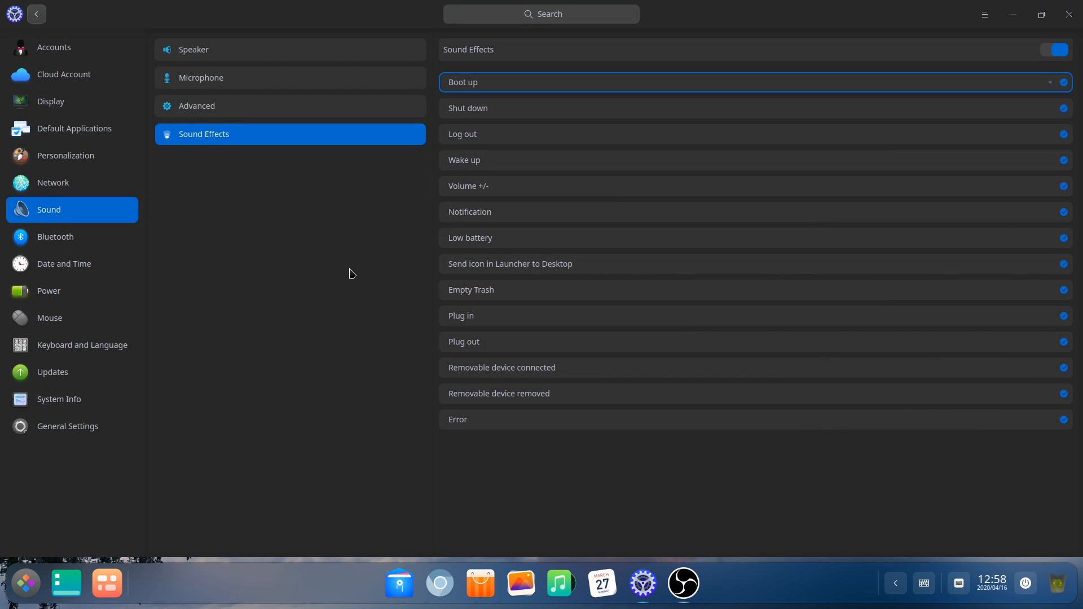
# - Preview the Shut down and Log out sound effects, then show and hide the drop-down terminal
pyautogui.click(517, 116)
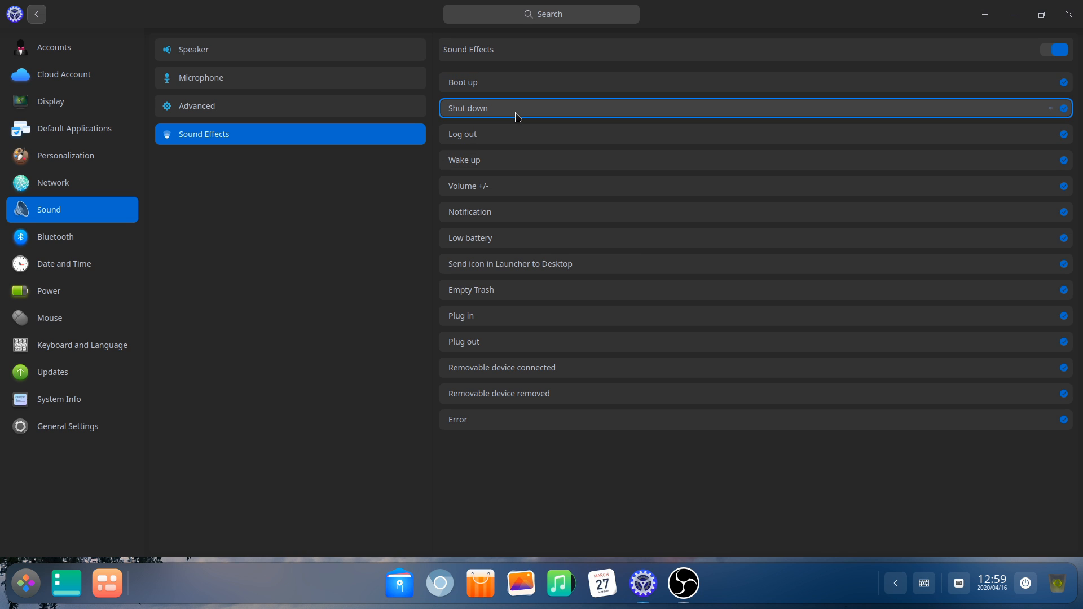
pyautogui.click(539, 141)
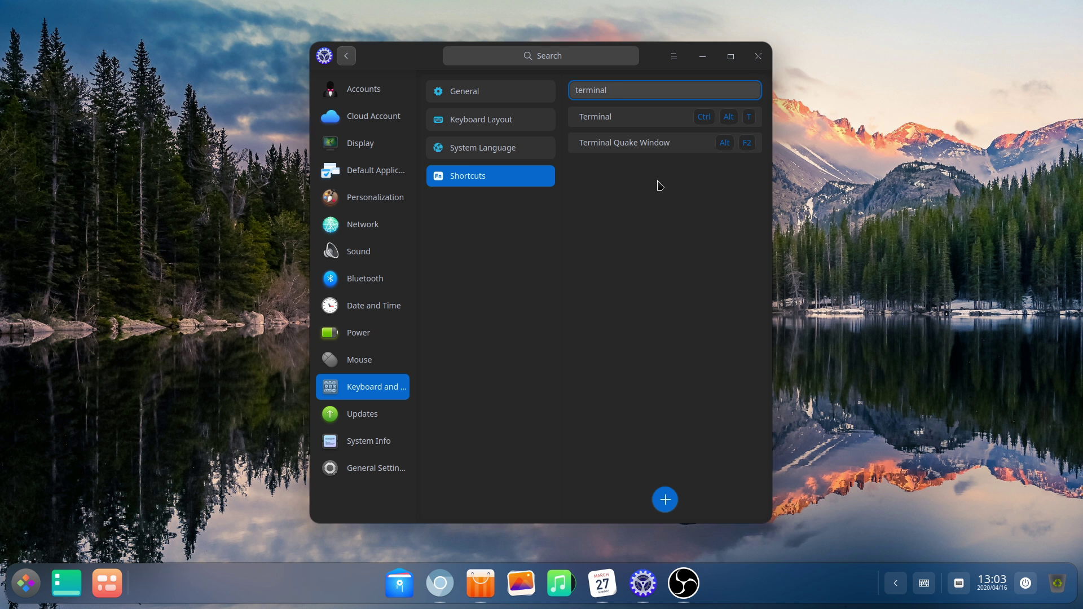
pyautogui.hotkey('alt', 'F2')
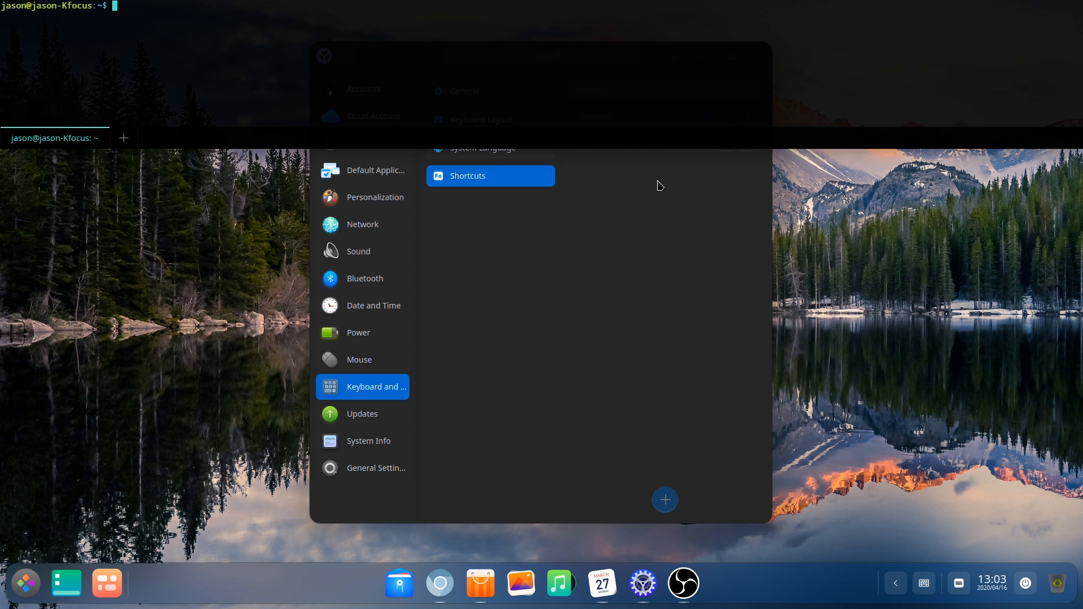
pyautogui.hotkey('alt', 'F2')
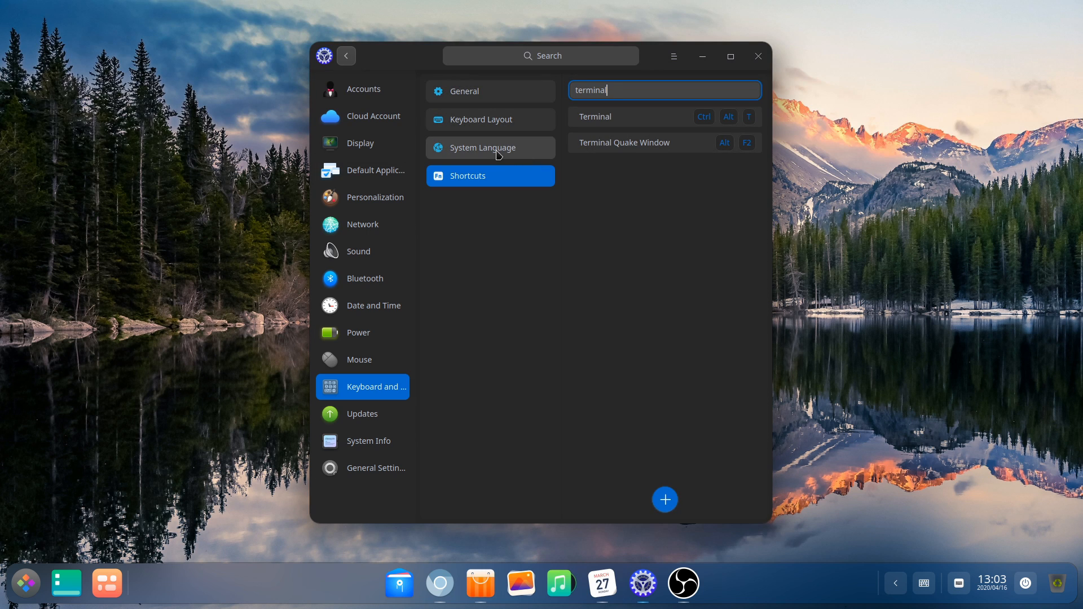
# - Check for updates, view system information, and end at the boot menu in General Settings
pyautogui.click(370, 414)
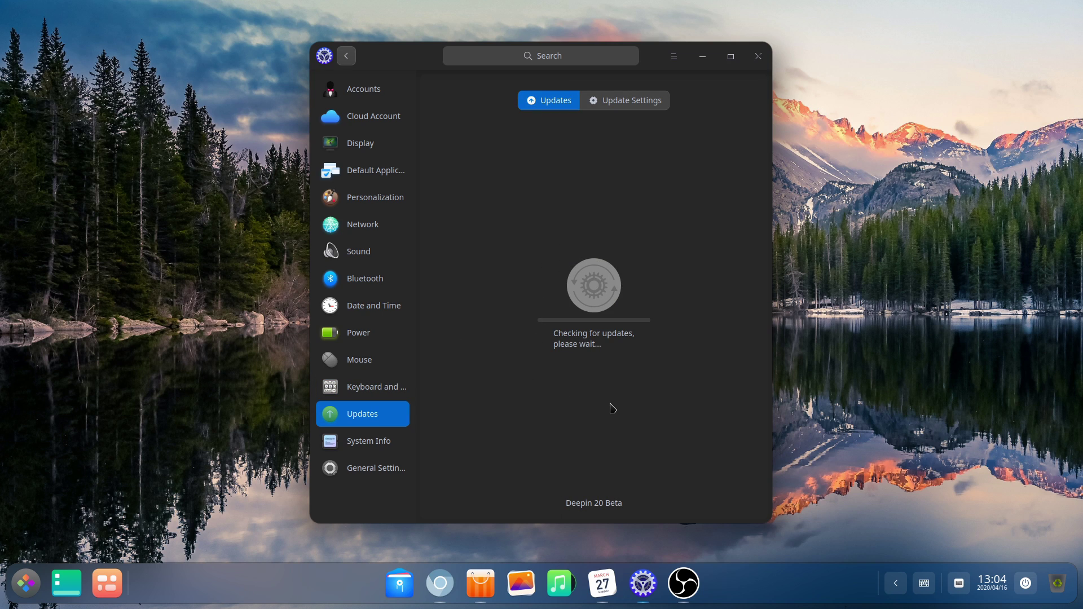
pyautogui.press('Down')
pyautogui.click(385, 471)
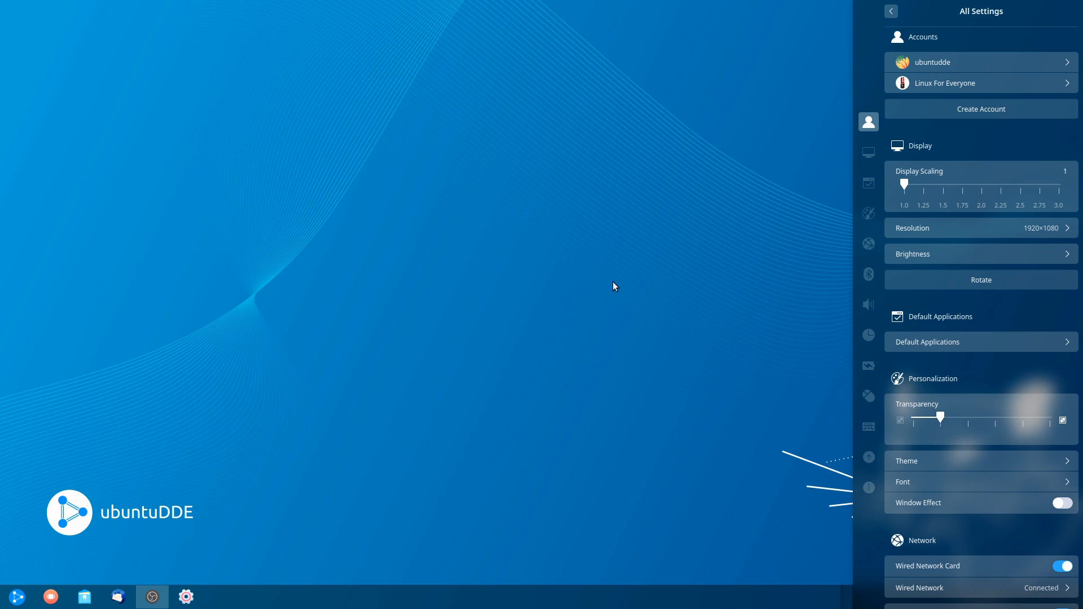
# - View the second user account's details, return to All Settings, and jump to Display
pyautogui.click(965, 81)
pyautogui.click(891, 12)
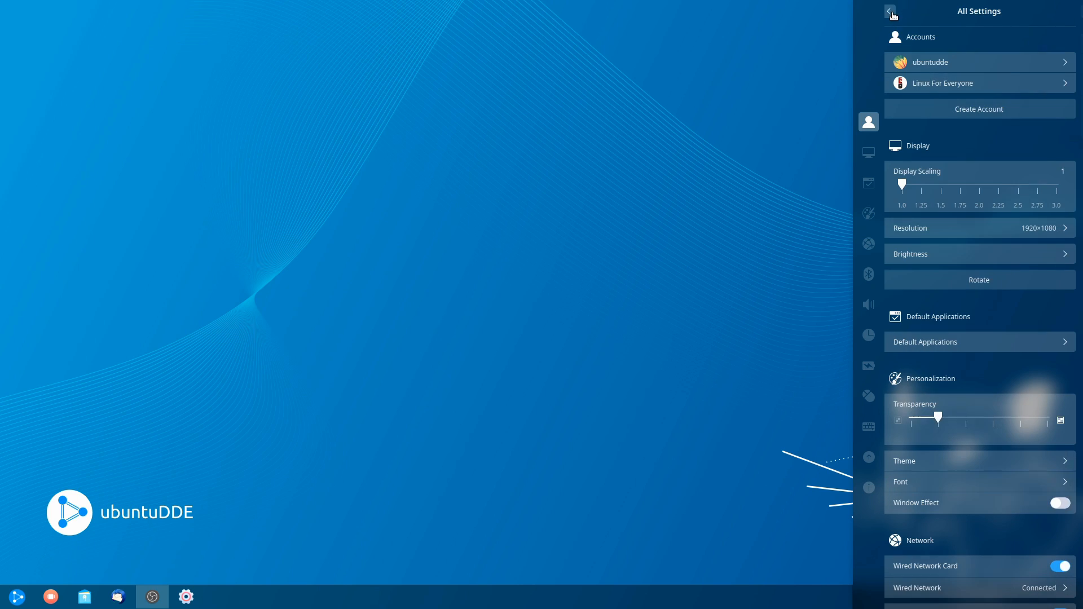
pyautogui.click(868, 153)
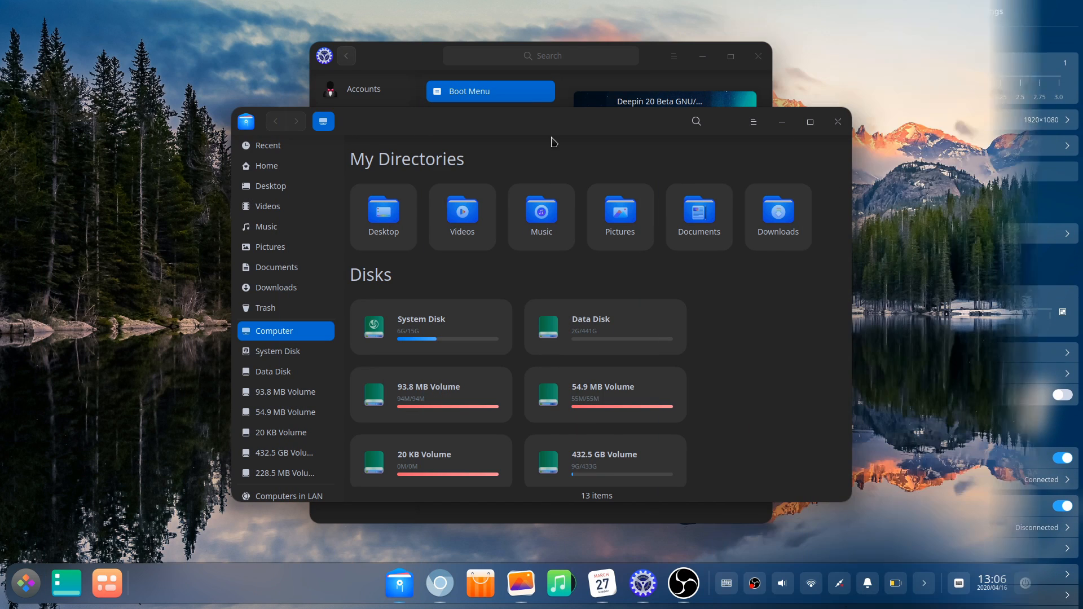
# - Enter the multitasking view and preview the second, third and first workspaces
pyautogui.click(110, 586)
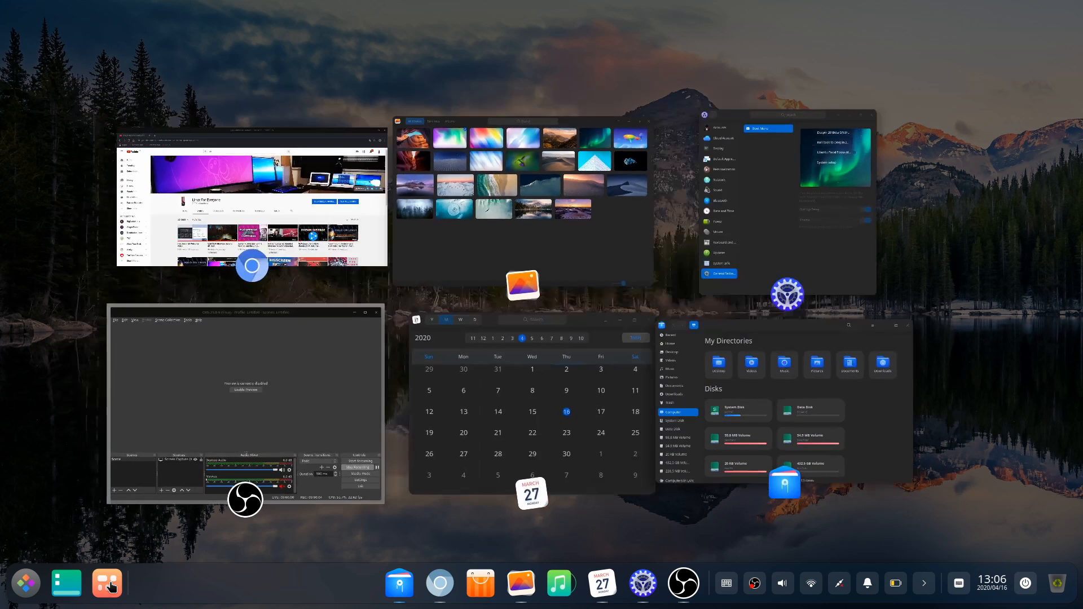
pyautogui.moveTo(541, 49)
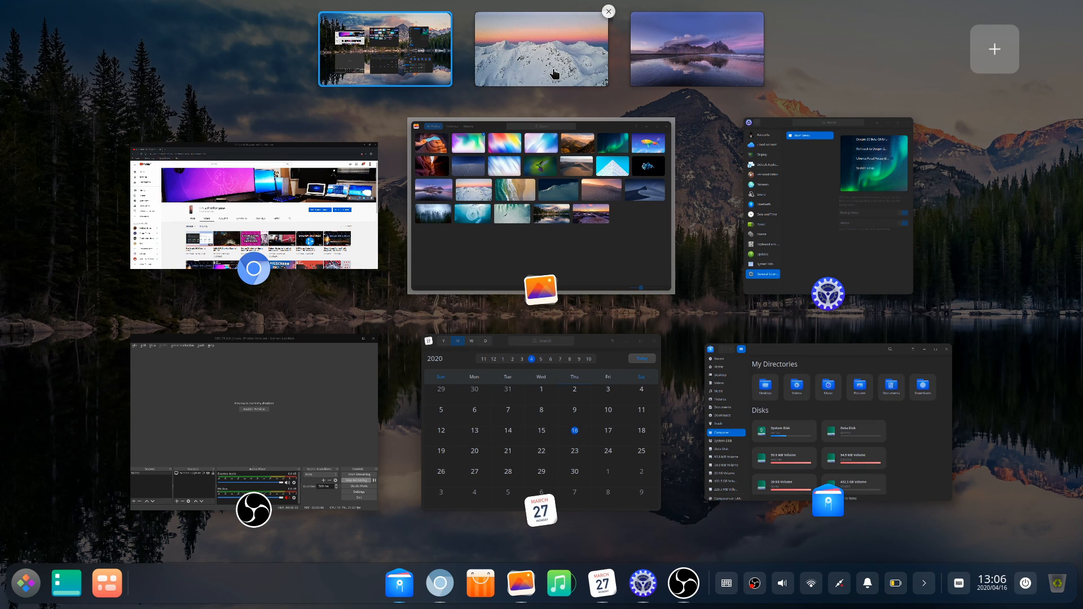
pyautogui.click(546, 56)
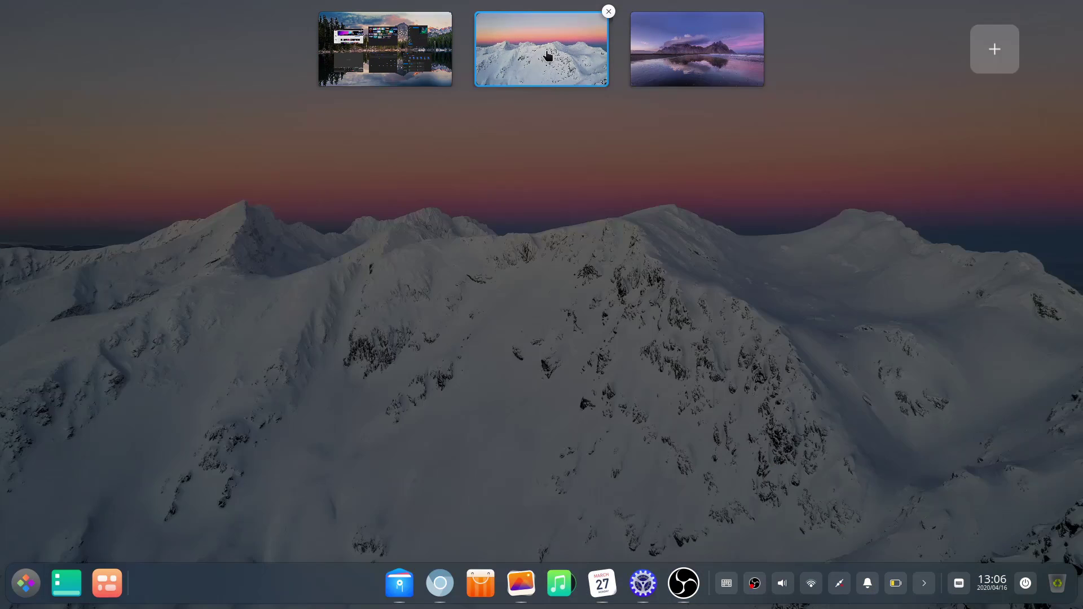
pyautogui.click(677, 59)
pyautogui.click(389, 56)
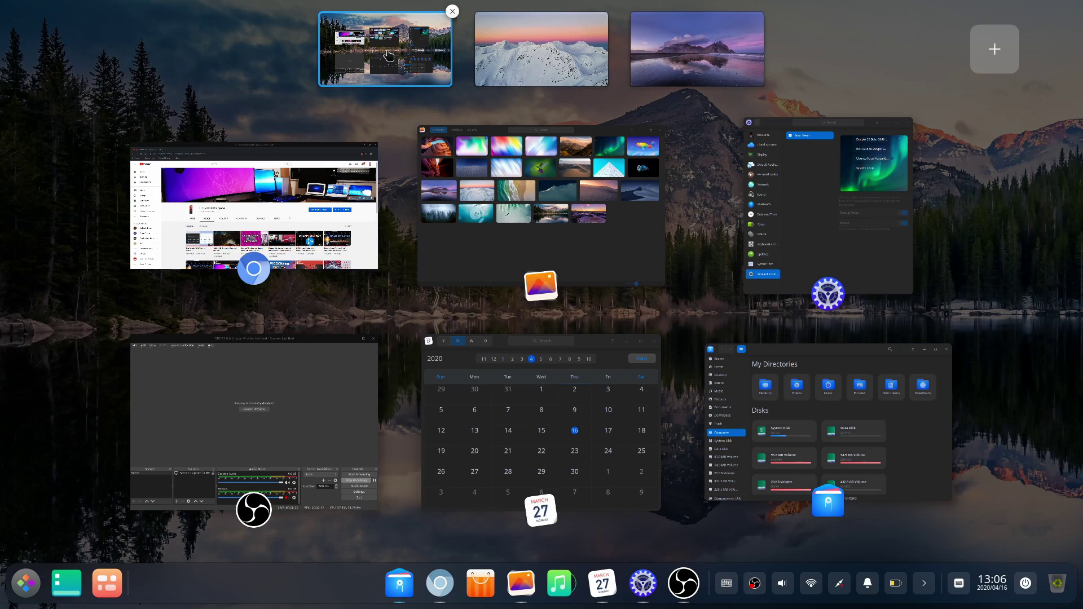
# - Drag Photos to workspace 3 and the file manager to workspace 2
pyautogui.moveTo(534, 172); pyautogui.dragTo(695, 57)
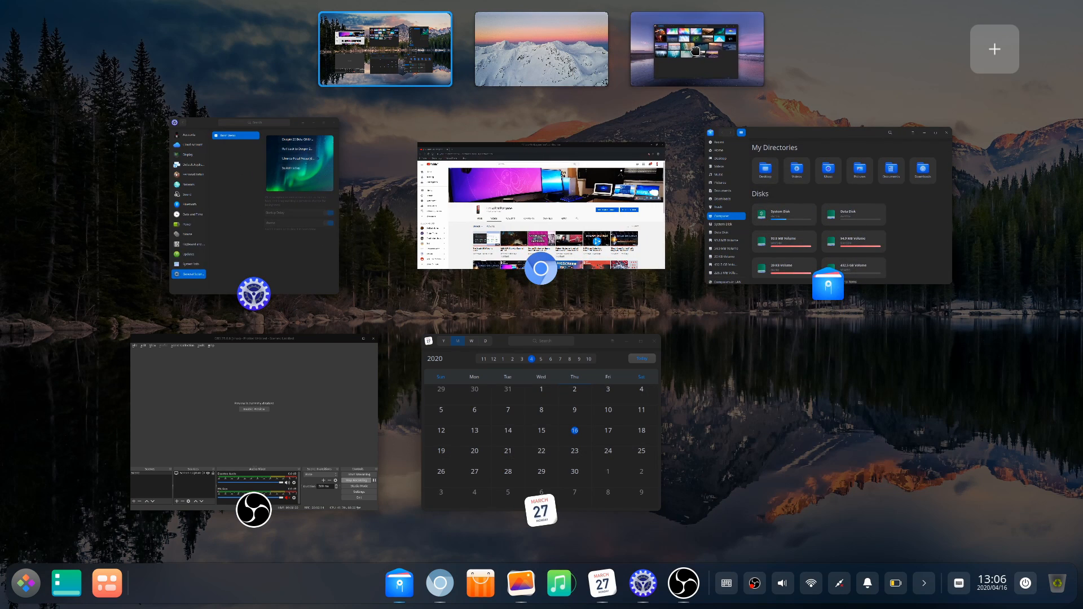
pyautogui.moveTo(821, 202); pyautogui.dragTo(542, 49)
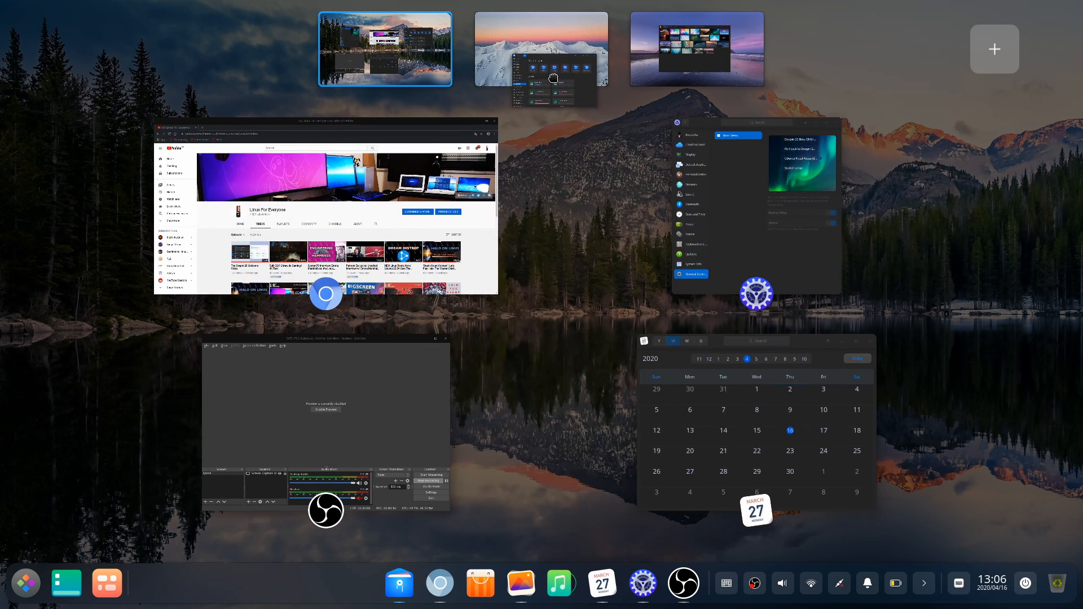